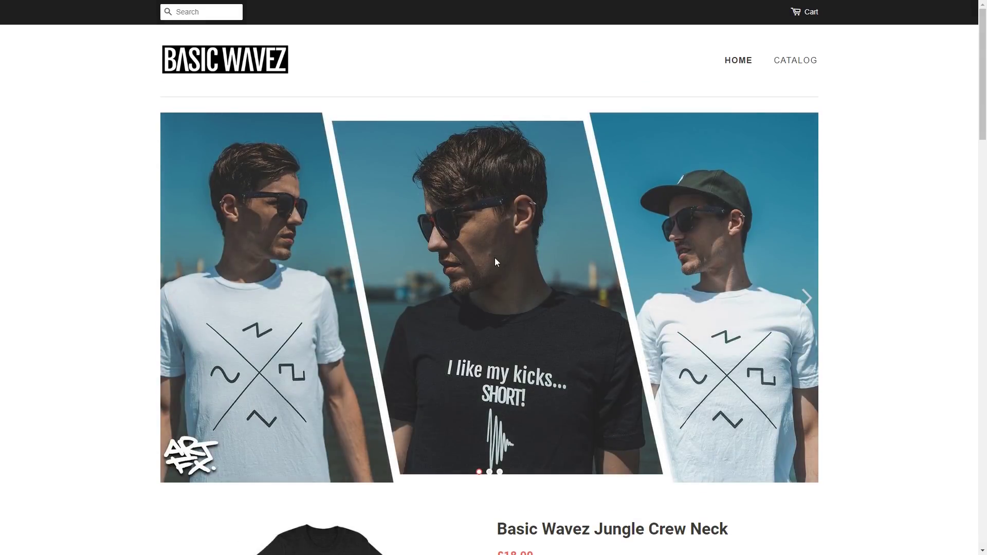
Step: Browse the Basic Wavez store's product sections and view the back-print images of the Basic Wavez X Pseudo-Pocket Crew Neck
scroll(495, 262, "down", 13)
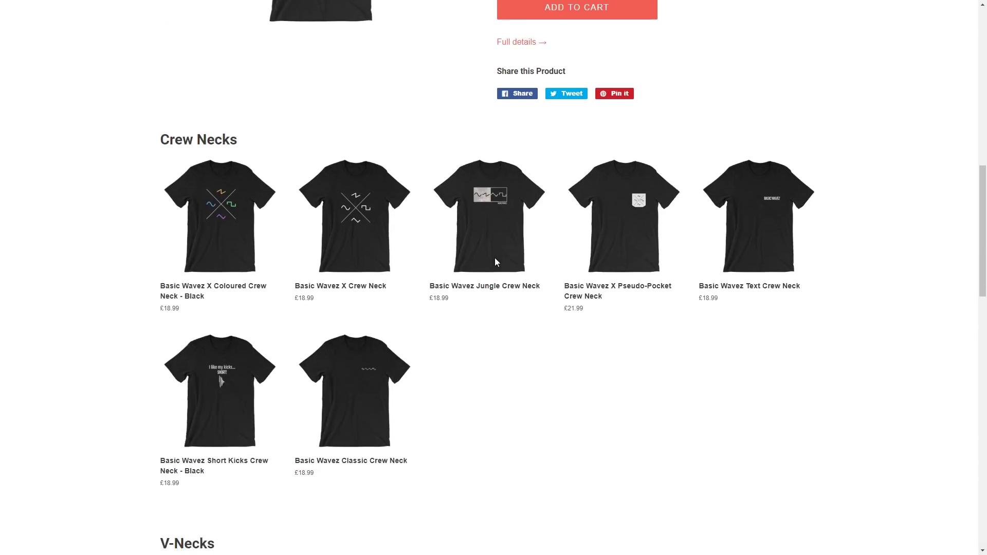
scroll(496, 262, "down", 9)
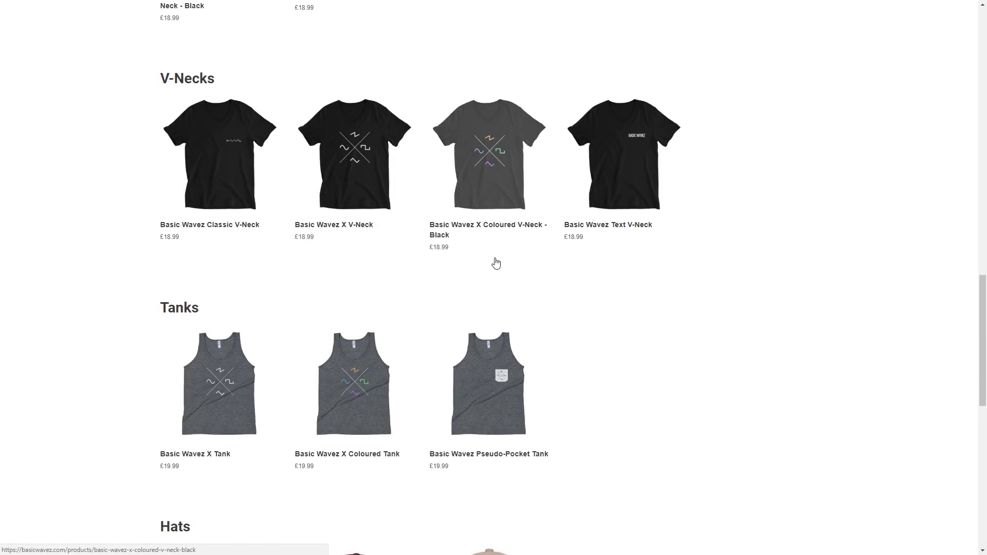
scroll(496, 263, "down", 10)
scroll(496, 263, "up", 20)
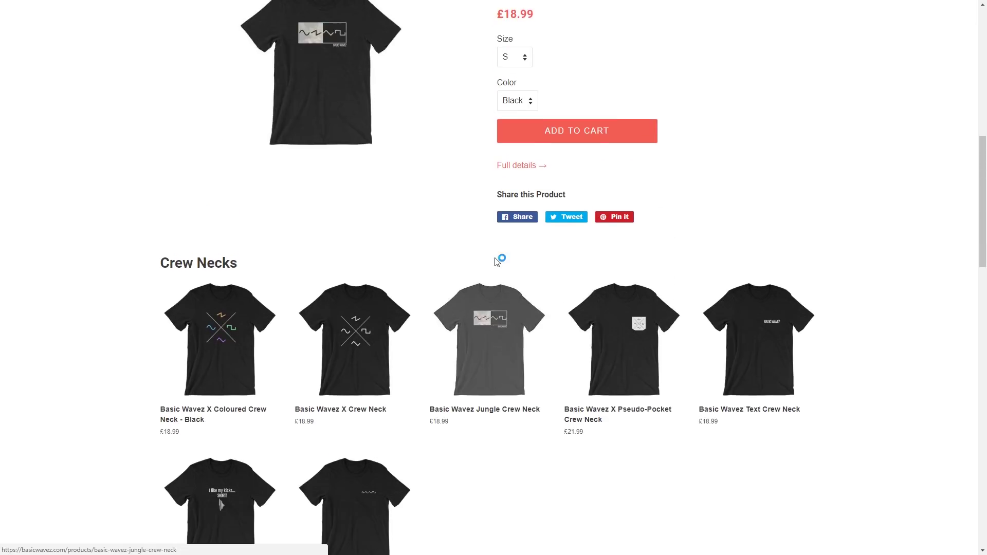
scroll(496, 263, "up", 2)
left_click(660, 379)
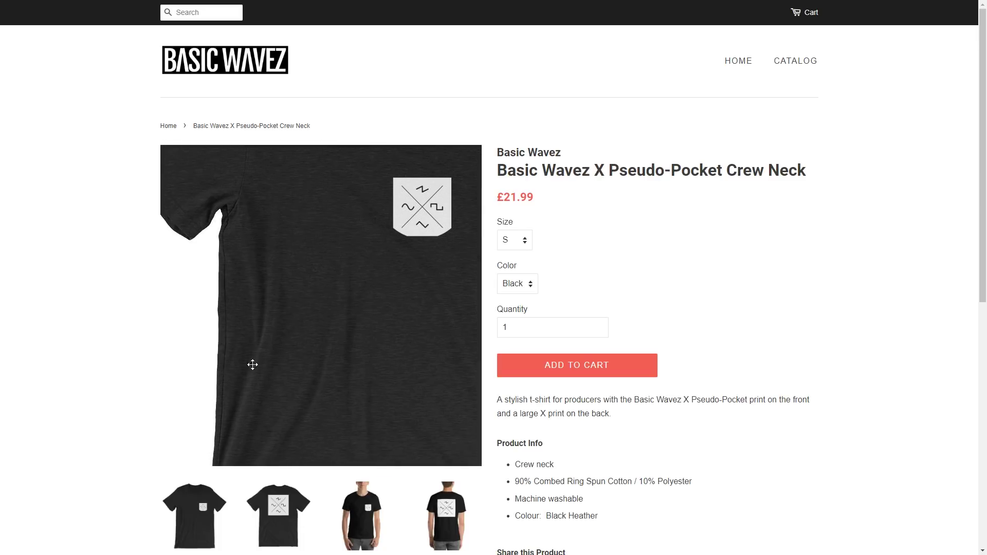
left_click(291, 521)
left_click(445, 513)
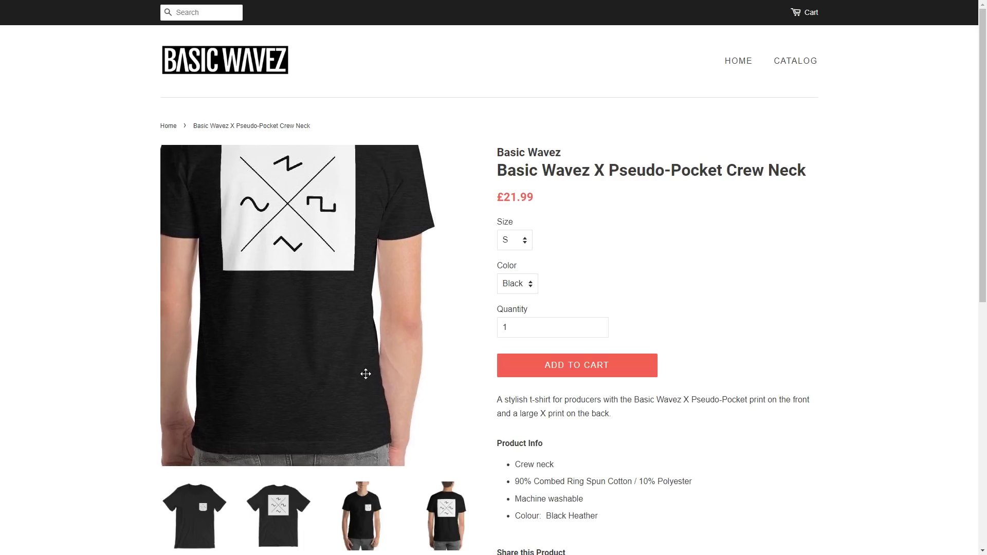
left_click(738, 61)
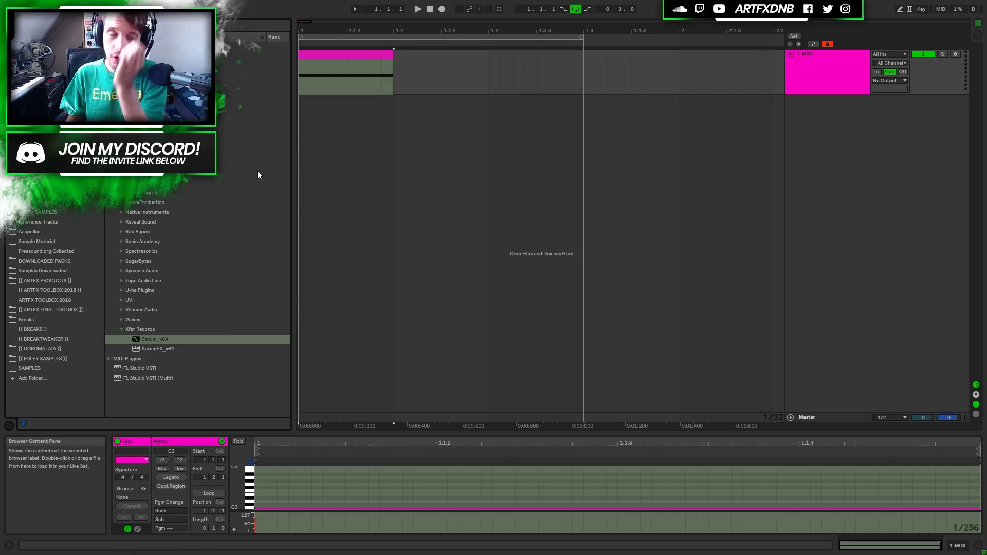
Step: In Ableton Live, load Serum_x64 onto the MIDI track and set oscillator A to the Analog_BD_Sin wavetable
double_click(146, 340)
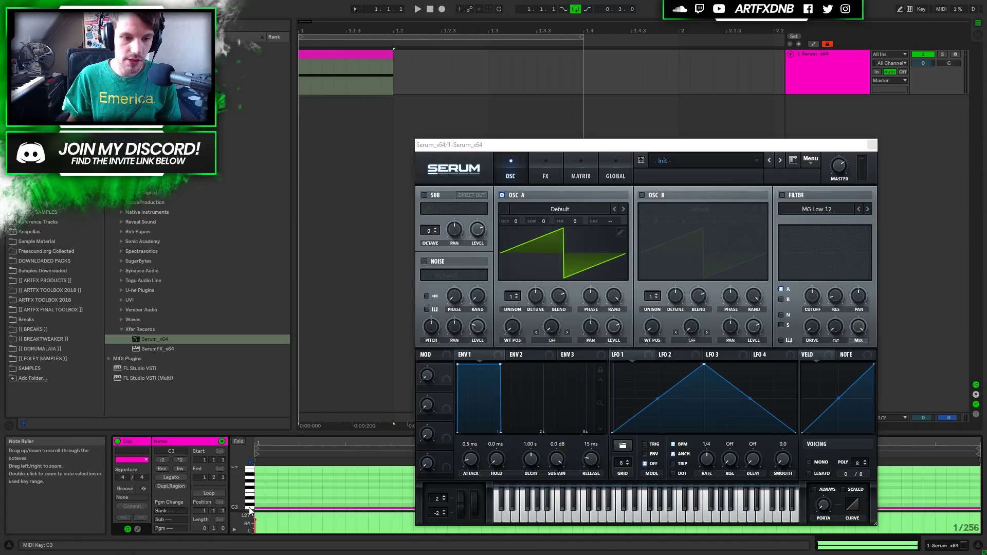
left_click(565, 215)
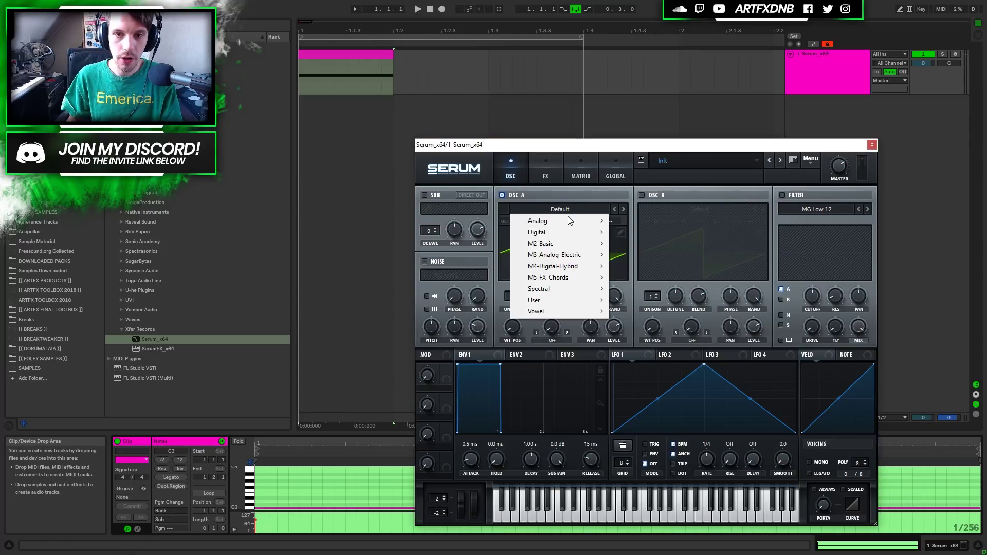
mouse_move(572, 219)
left_click(648, 240)
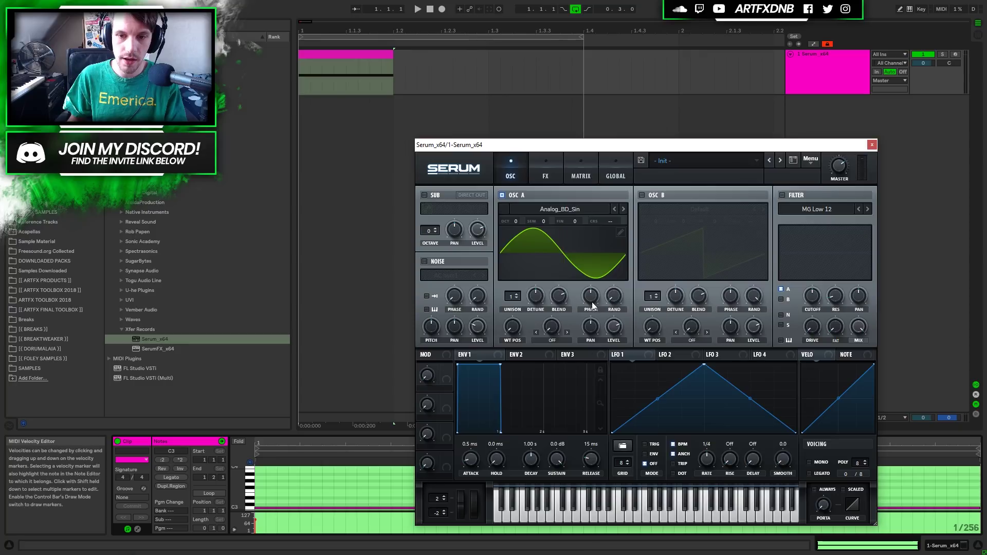
Step: Transpose the MIDI clip's note down three octaves to C0, playing the clip before and after the change
left_click(348, 55)
key("space")
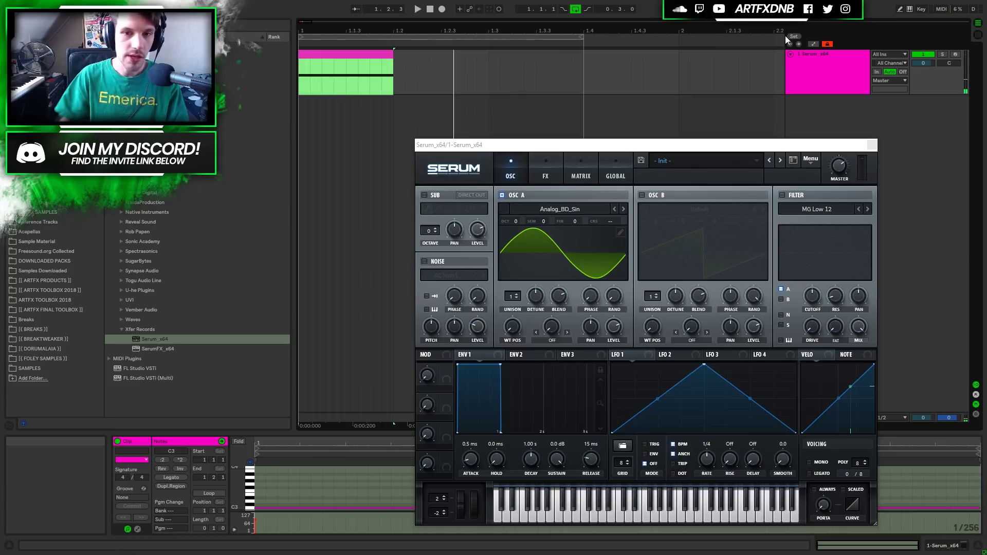
left_click_drag(492, 151, 483, 103)
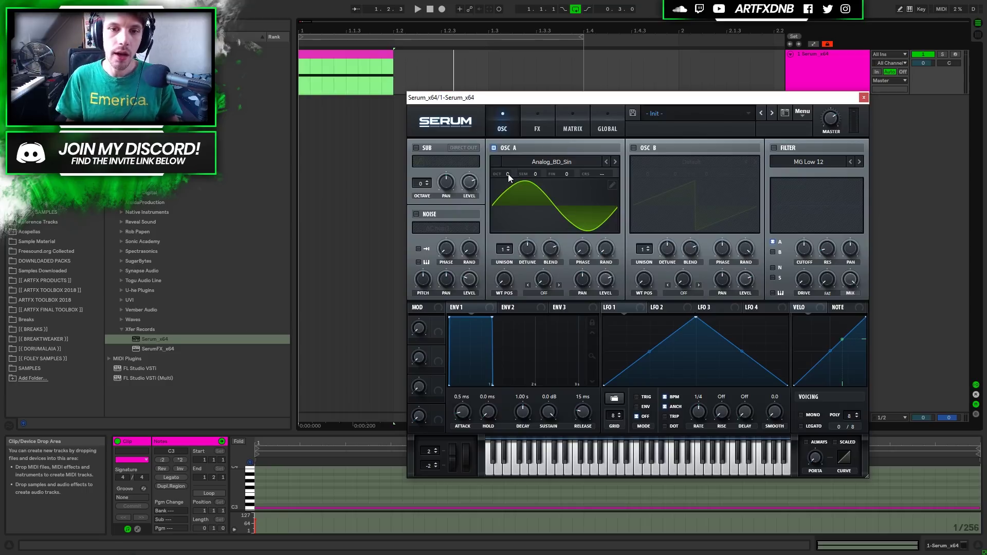
left_click(296, 486)
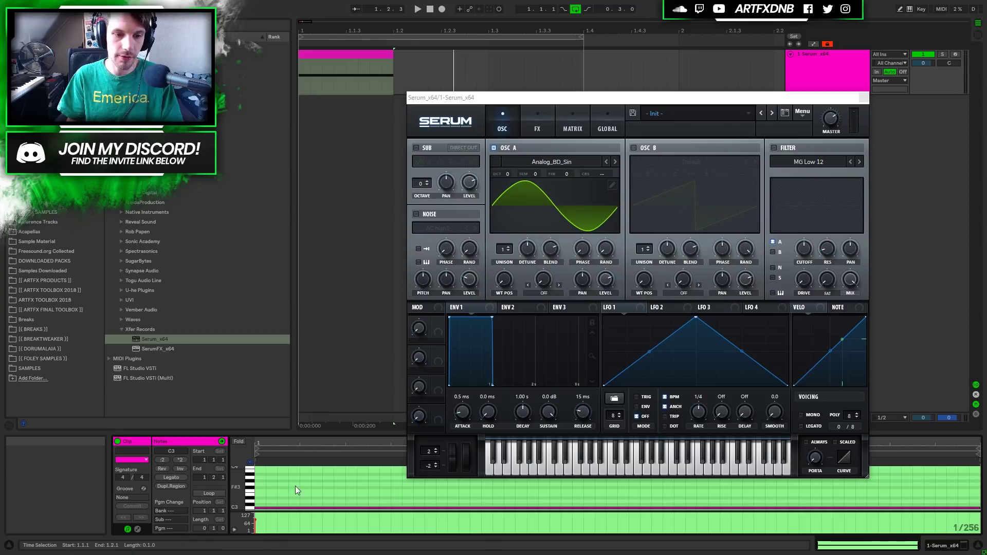
left_click(299, 508)
key("shift+Down")
key("shift+Down")
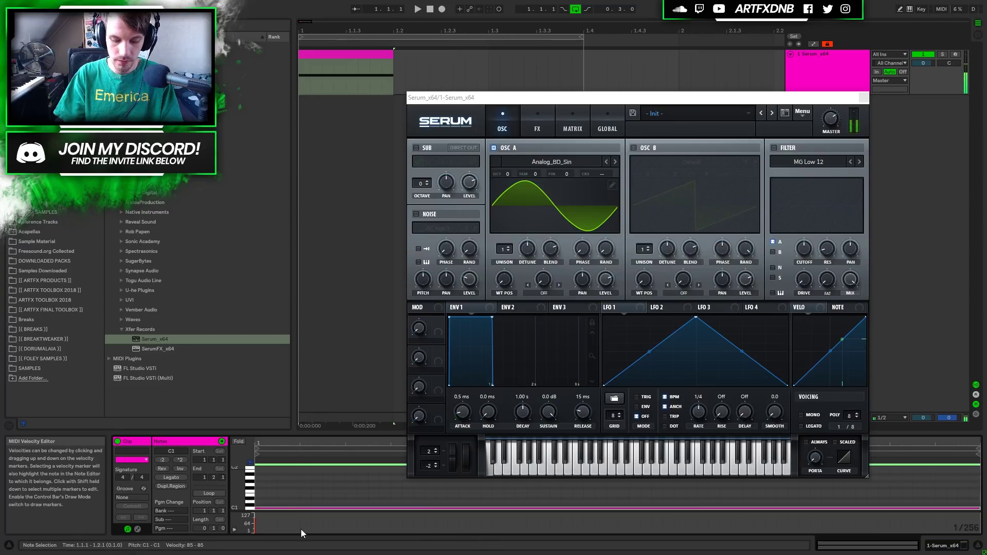
key("shift+Down")
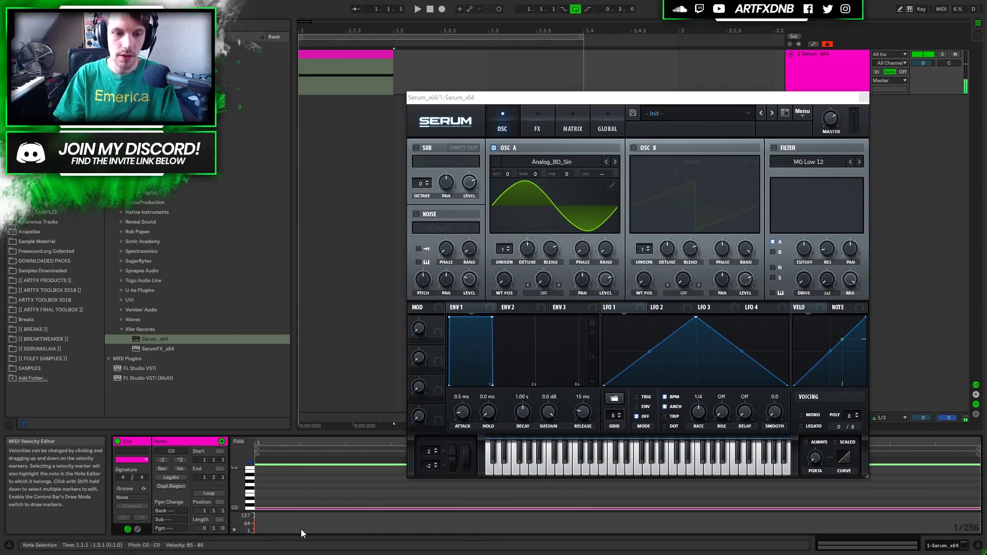
key("space")
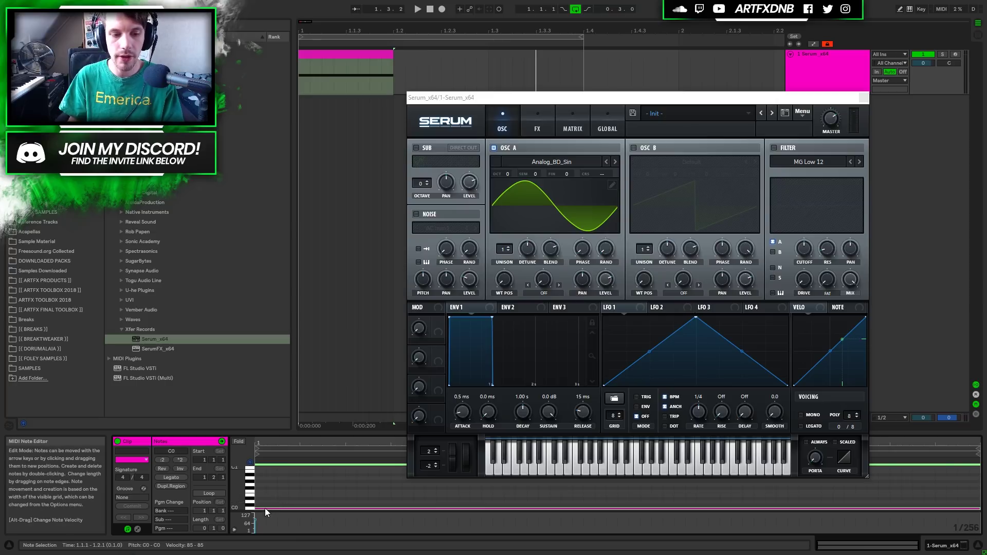
Step: Set the clip's note to F0, comparing it by ear with F-1 an octave lower
left_click_drag(265, 509, 265, 492)
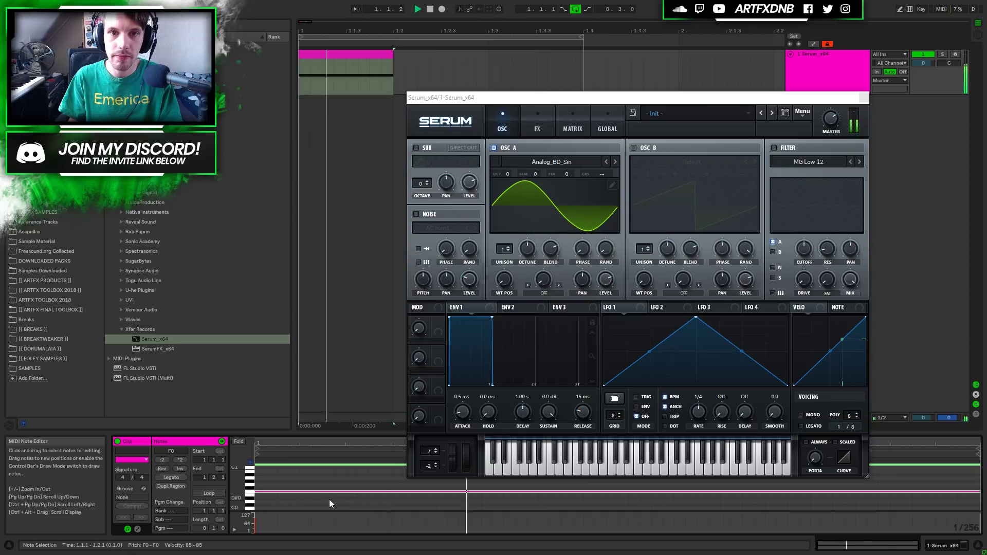
key("space")
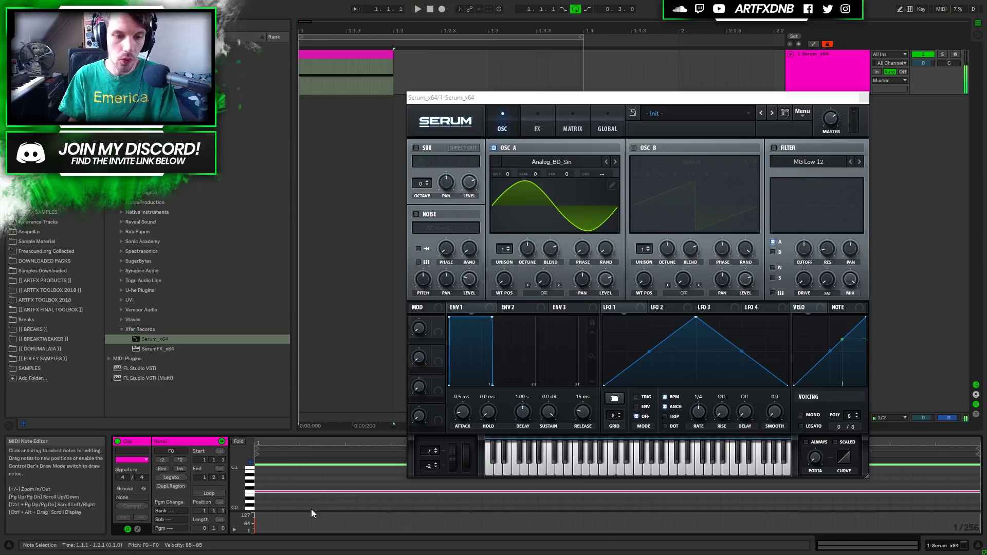
key("shift+Down")
key("space")
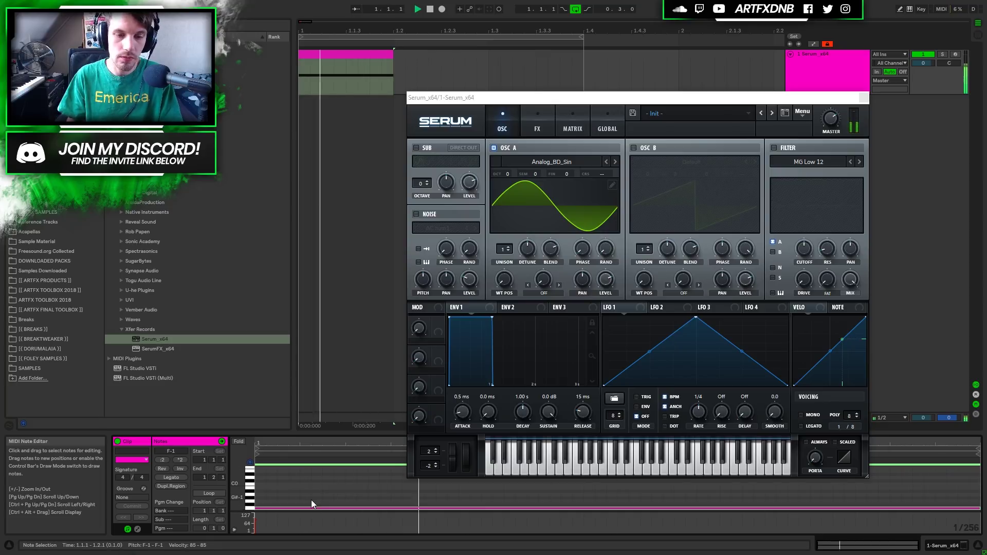
key("shift+Up")
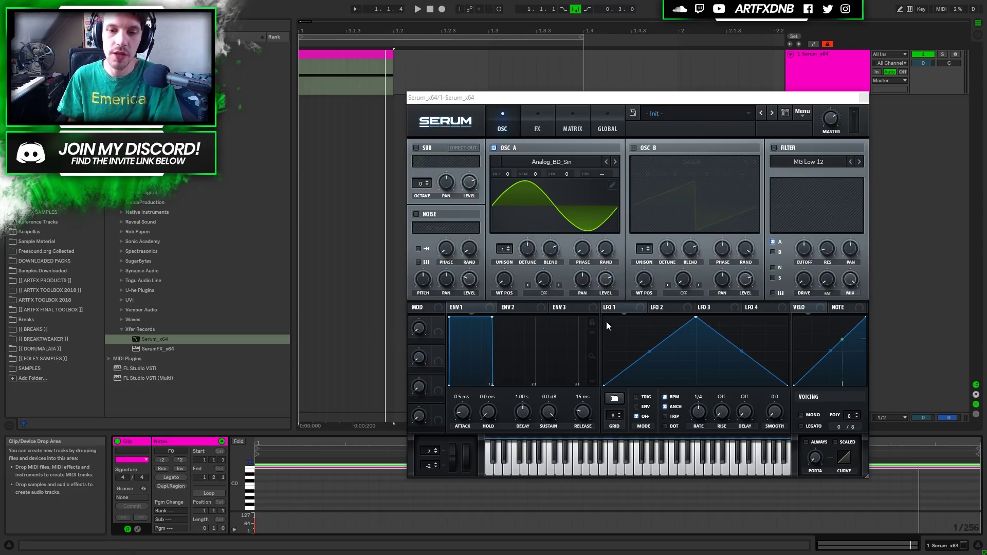
Step: Reshape LFO 1 into a straight falling ramp, set it to envelope mode and turn off its BPM sync
left_click_drag(696, 318, 605, 304)
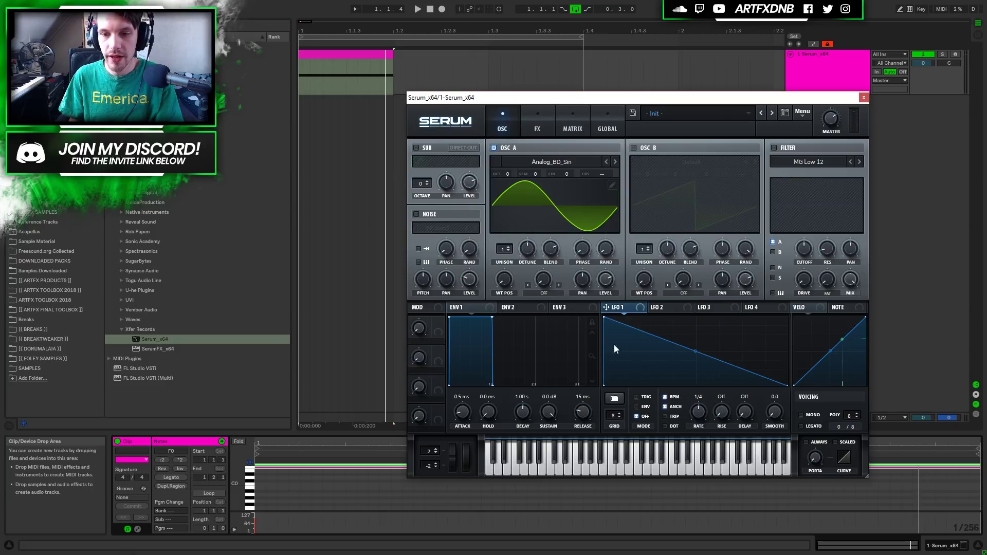
left_click(642, 407)
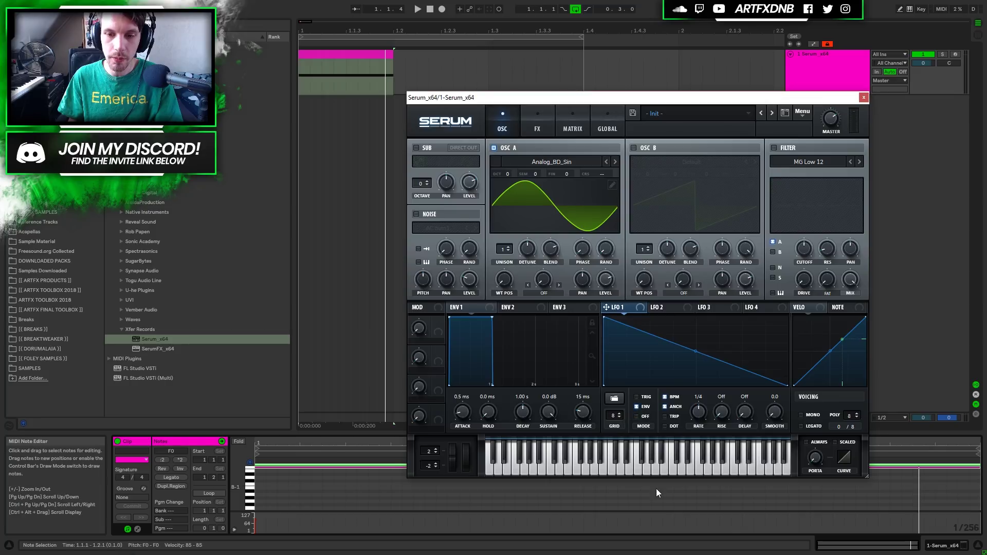
left_click(666, 399)
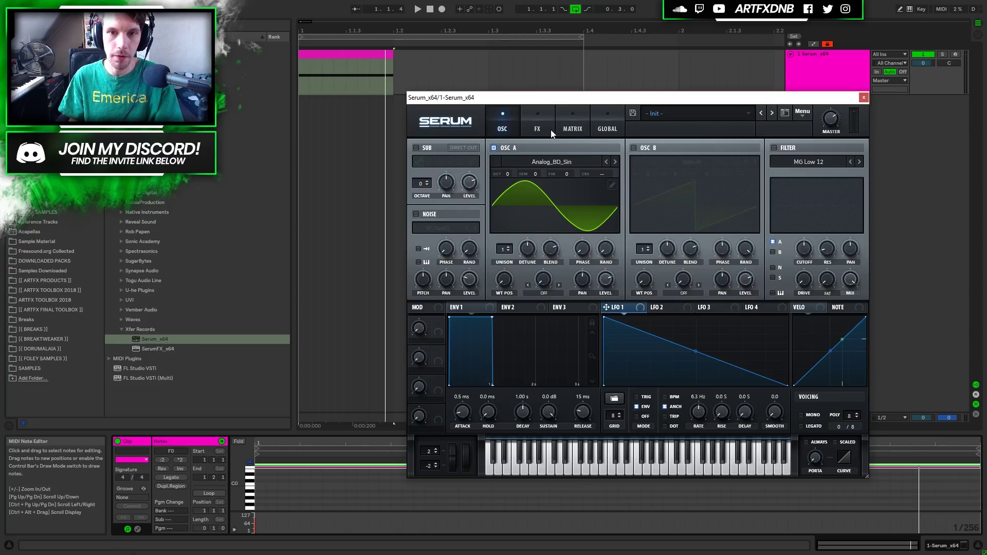
left_click_drag(607, 308, 593, 183)
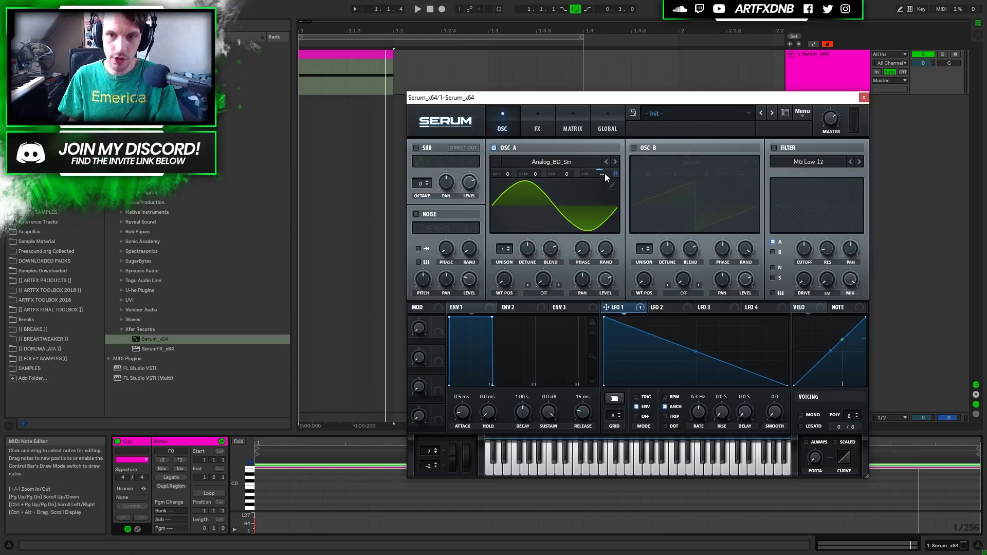
right_click(601, 173)
left_click(630, 204)
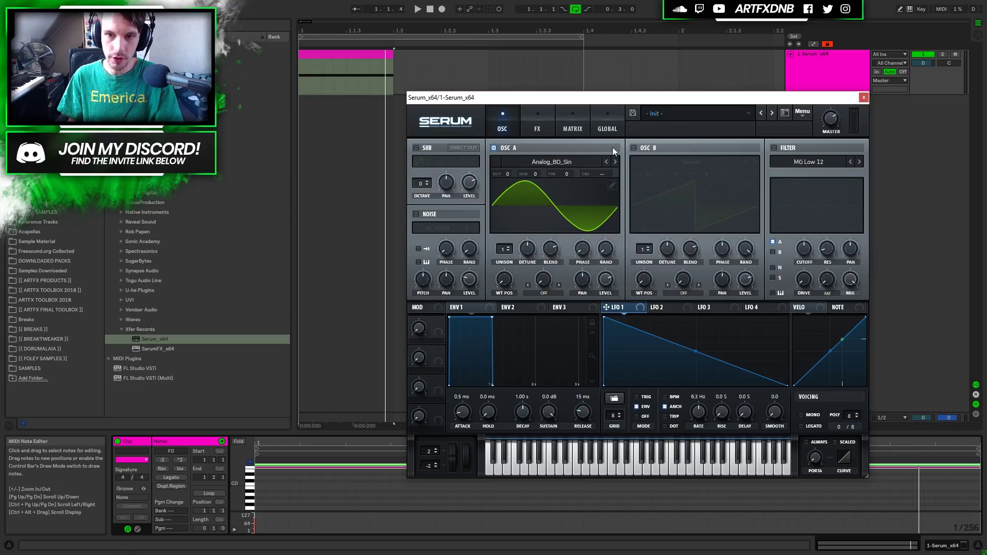
Step: Route LFO 1 to the global master tuning (Mast.Tun) in the first row of the modulation matrix
left_click(569, 119)
left_click(431, 161)
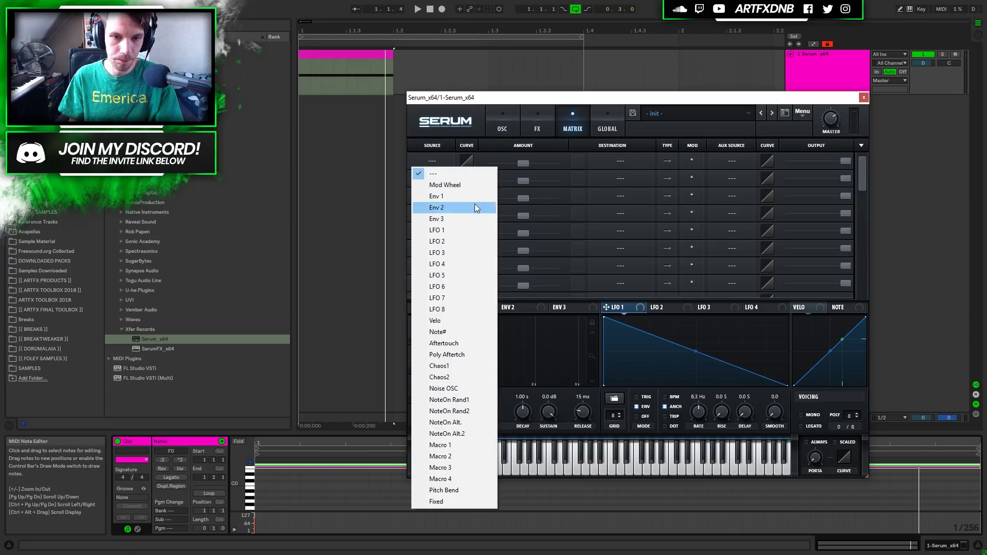
left_click(446, 231)
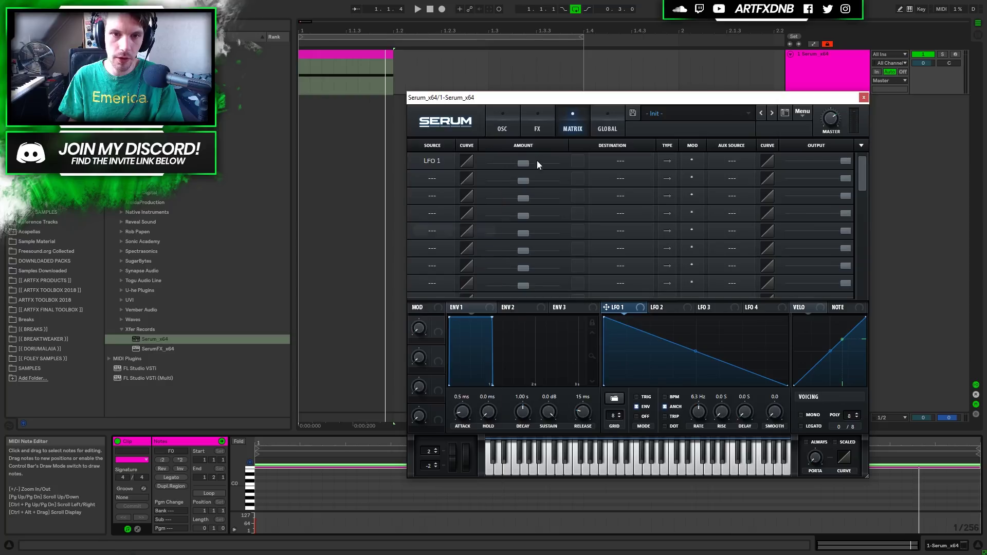
left_click(621, 161)
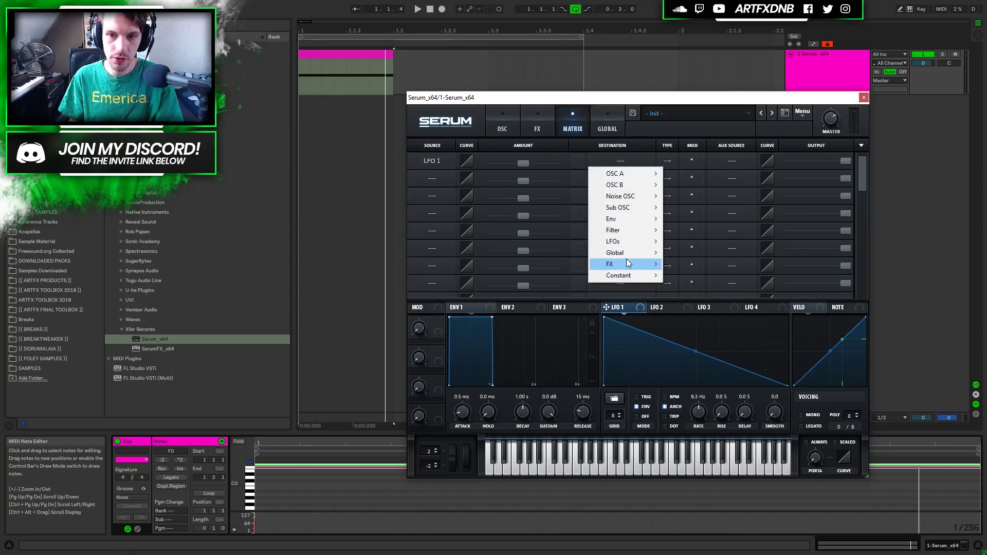
mouse_move(630, 254)
left_click(689, 253)
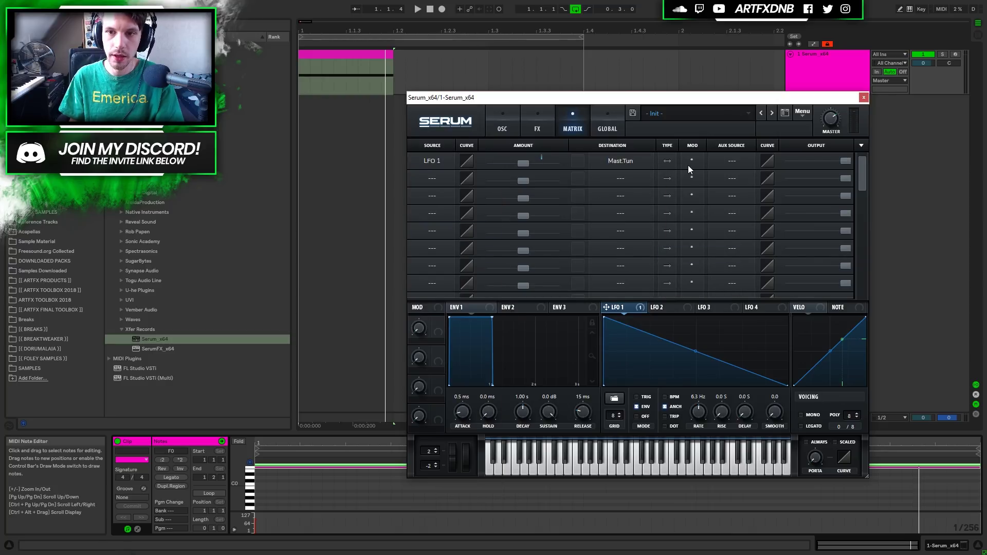
left_click(668, 161)
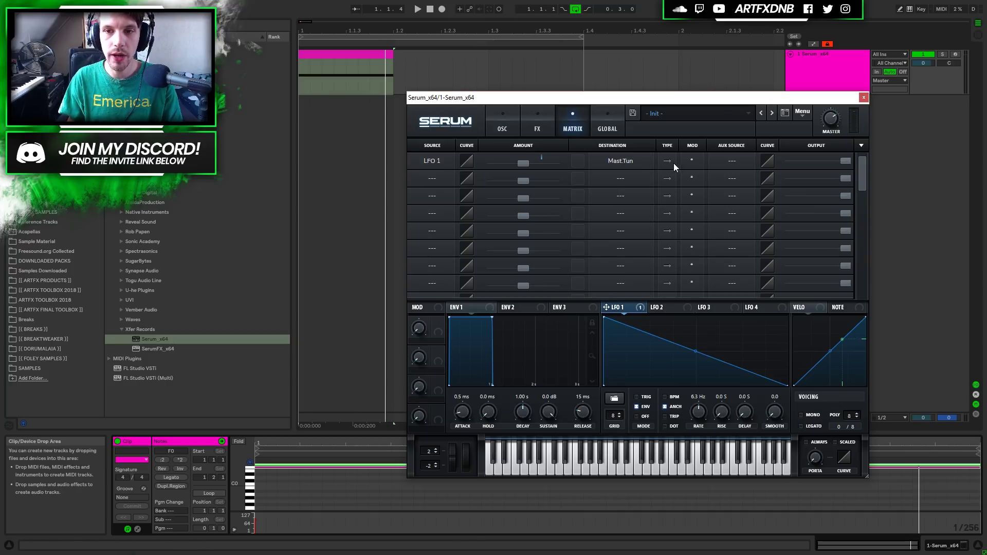
Step: Set a small positive modulation amount from LFO 1 to Mast.Tun while auditioning the sound
left_click(505, 121)
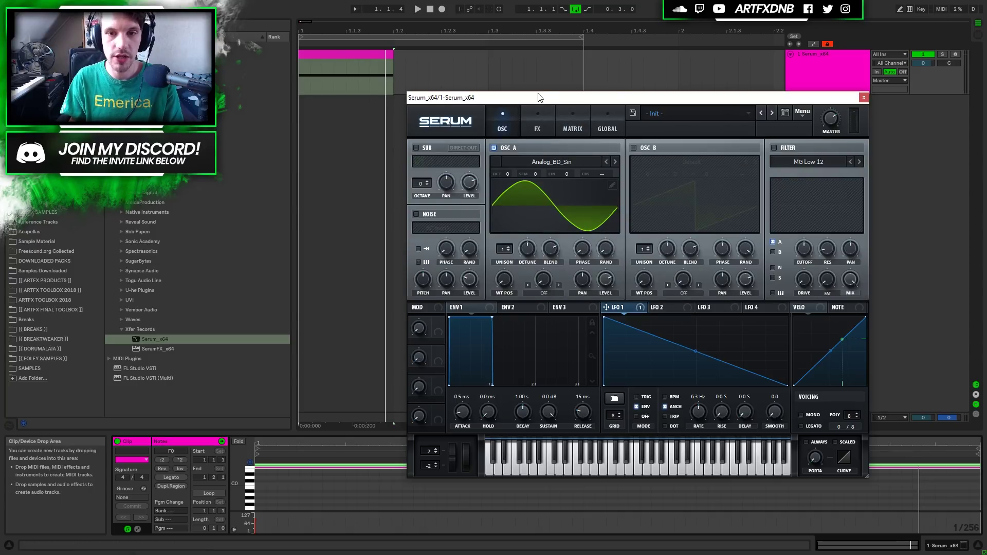
left_click(581, 120)
mouse_move(531, 166)
key("space")
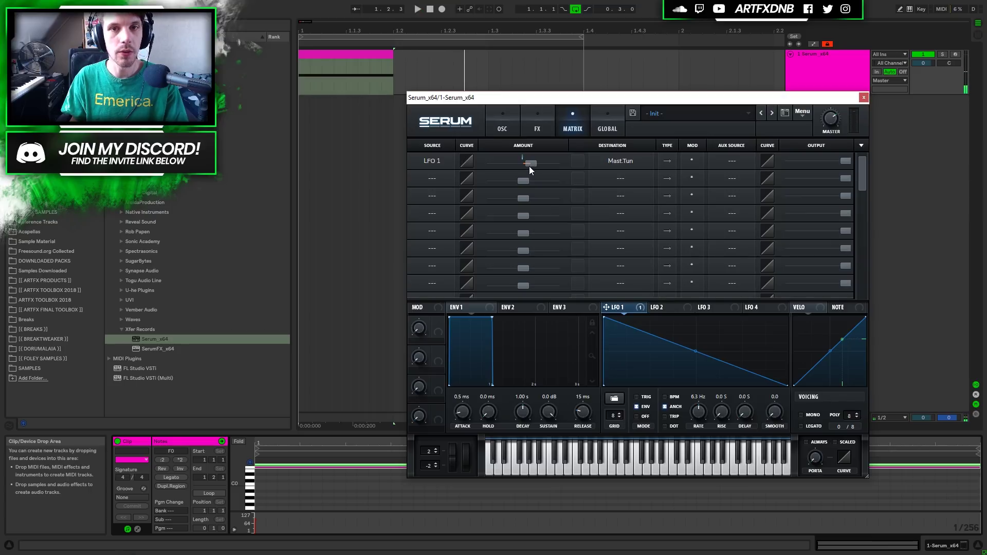
mouse_move(696, 352)
left_mouse_down()
mouse_move(693, 385)
mouse_move(695, 353)
left_mouse_up()
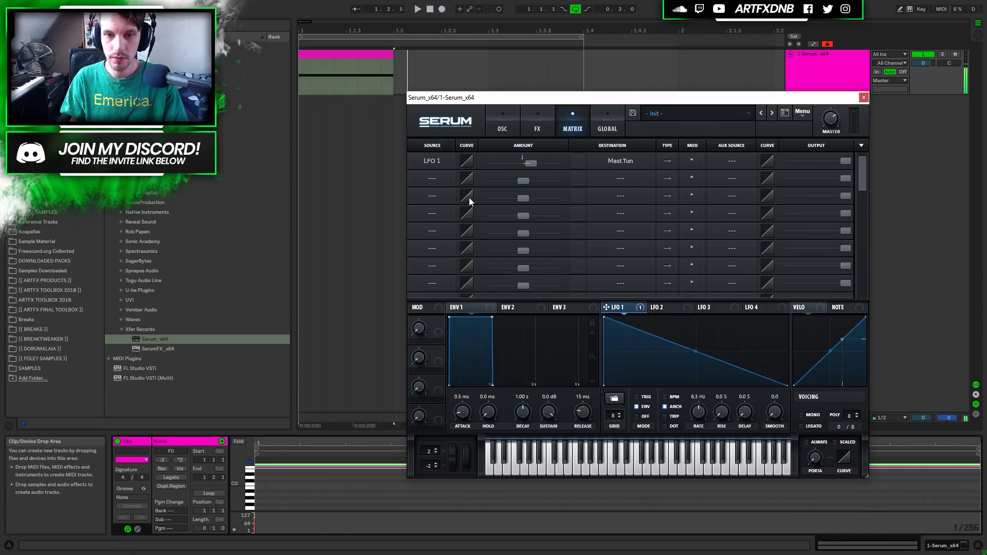
left_click_drag(523, 157, 528, 164)
key("space")
Step: Audition the sound with LFO 1 at 13.0 Hz, set its rate to 4.3 Hz and return to the oscillator page
key("space")
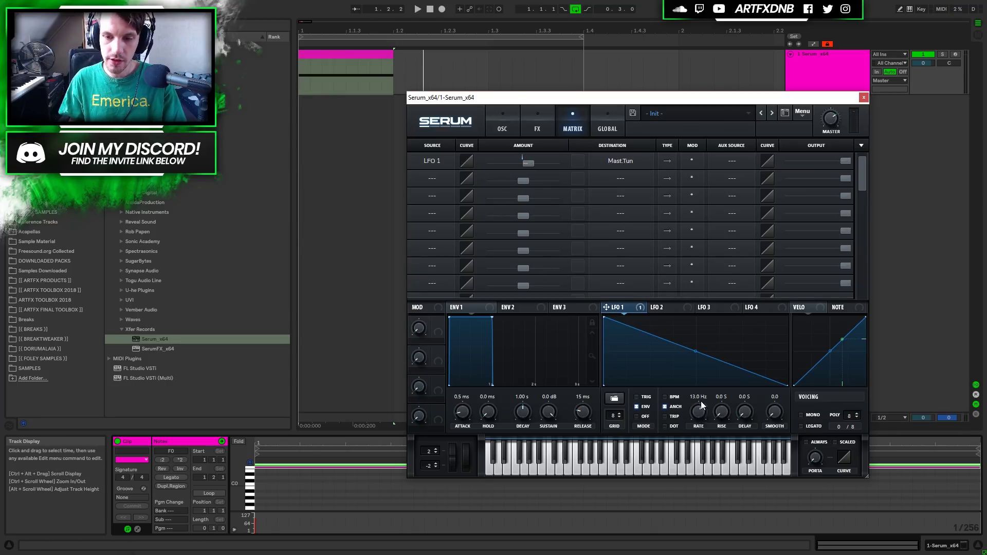
key("space")
mouse_move(702, 426)
left_mouse_down()
mouse_move(702, 405)
mouse_move(701, 423)
left_mouse_up()
key("space")
key("space")
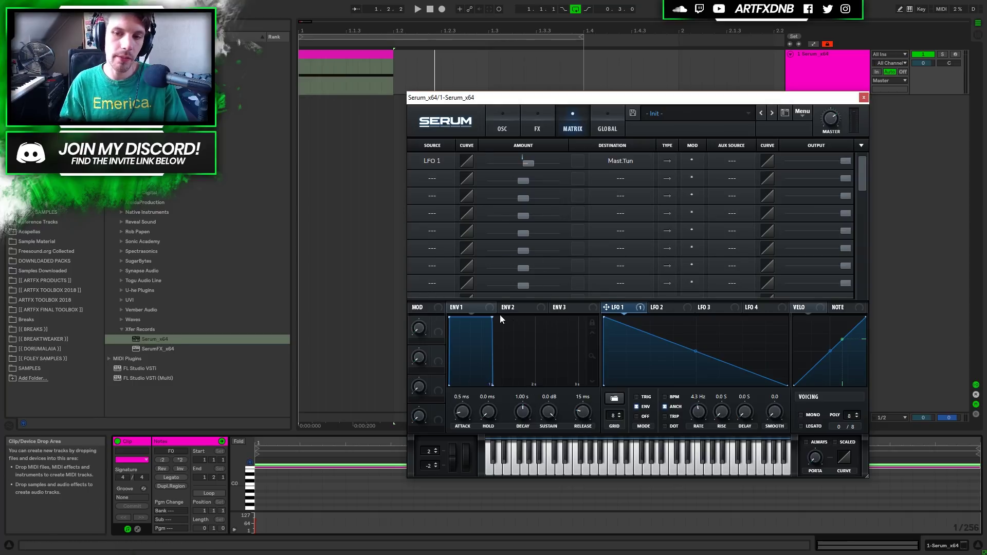
left_click(510, 121)
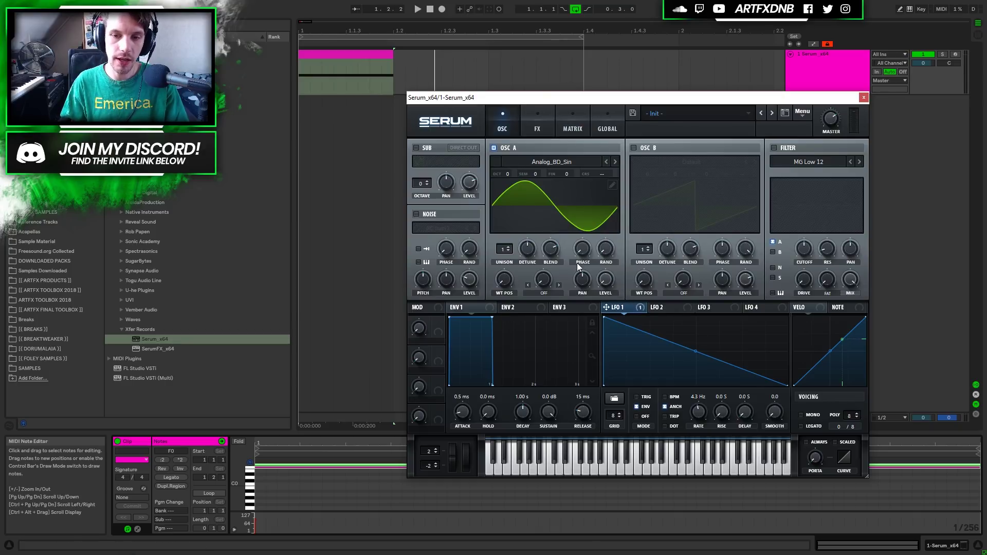
Step: Route LFO 2 to oscillator A's level as a straight falling ramp in envelope mode without BPM sync
left_click(664, 308)
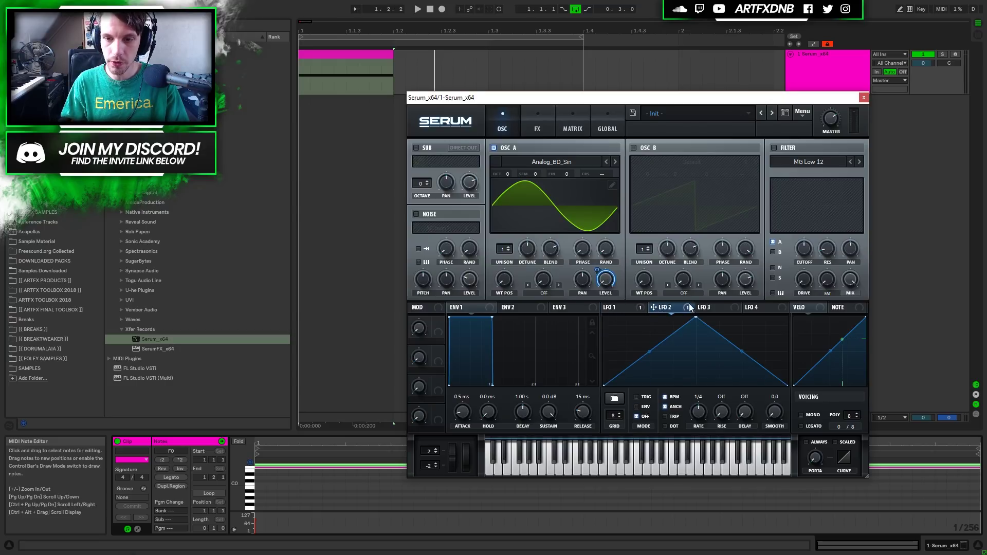
left_click_drag(695, 320, 264, 226)
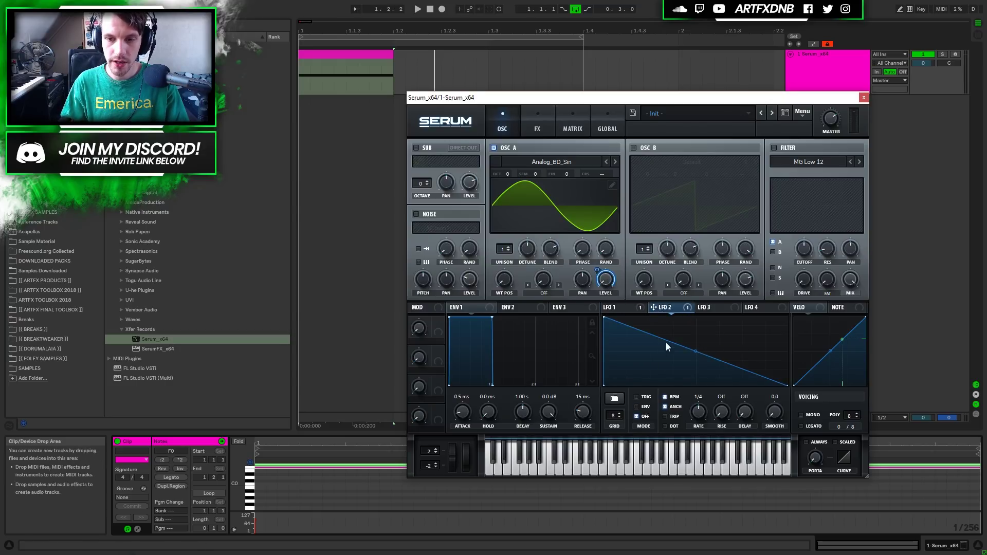
left_click(672, 397)
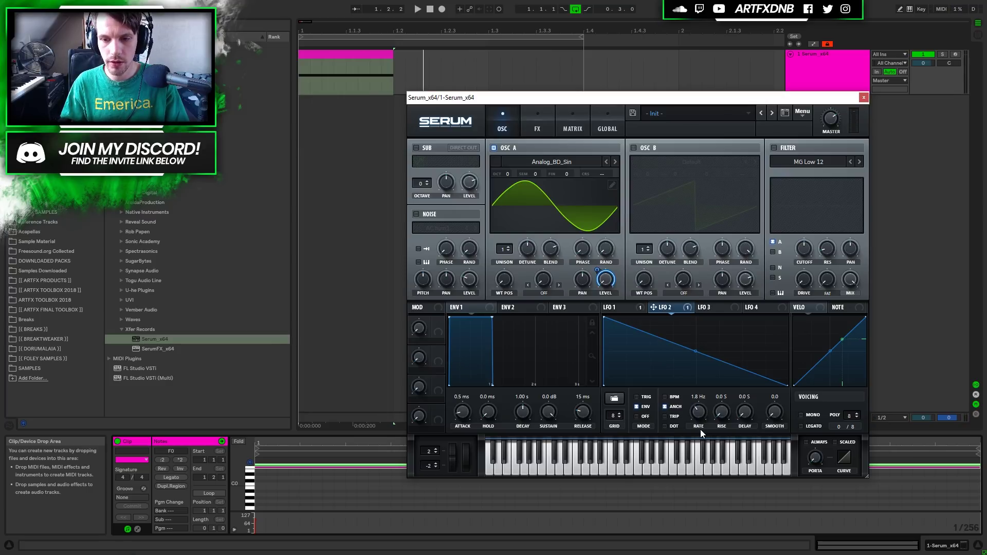
Step: Set LFO 2's rate to 3.1 Hz and LFO 1's rate to 7.7 Hz while auditioning the kick
key("space")
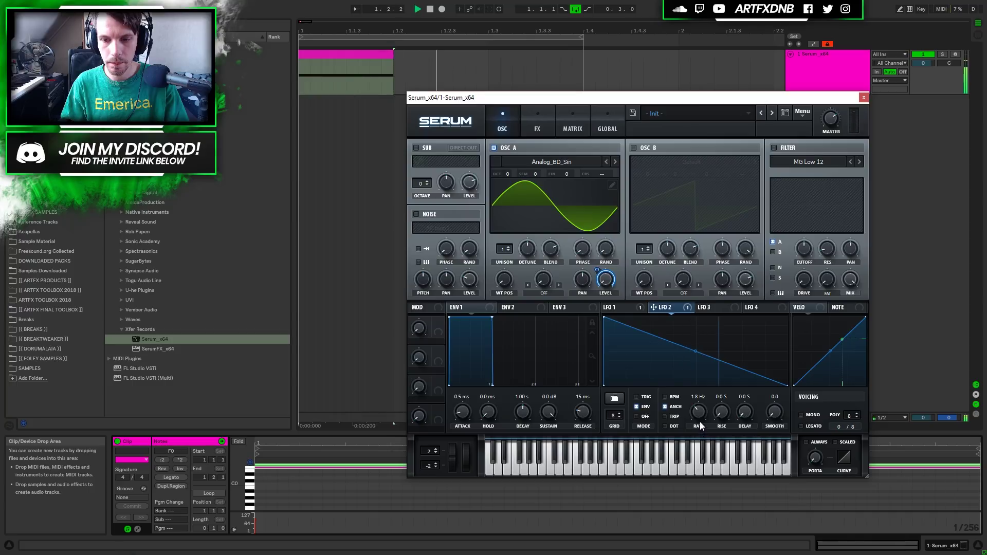
left_click_drag(699, 412, 699, 410)
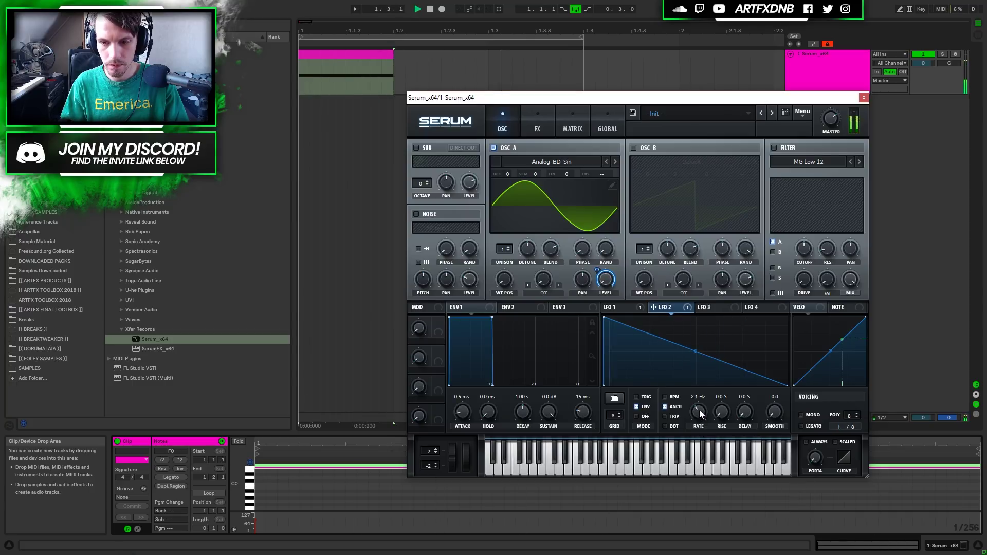
left_click_drag(700, 410, 700, 403)
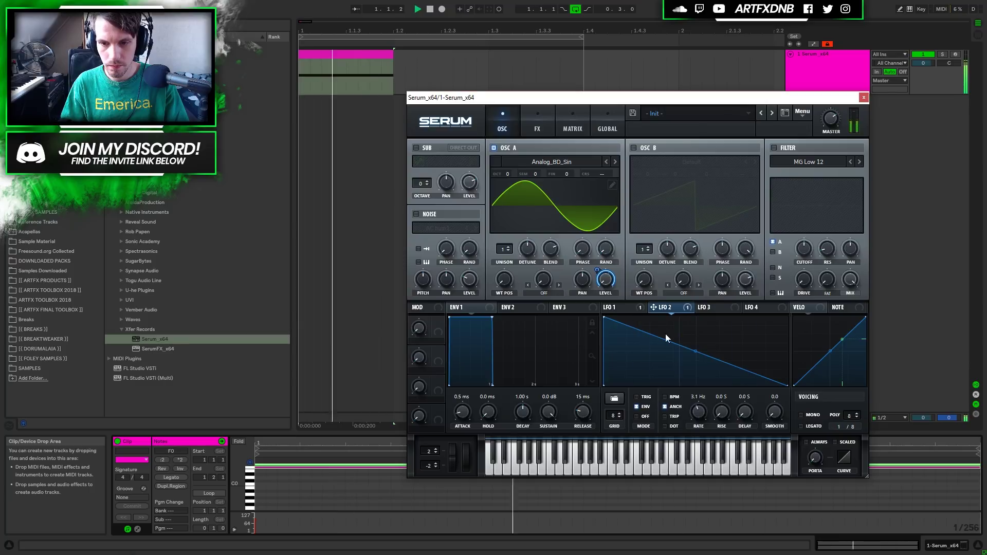
left_click(609, 307)
left_click_drag(700, 413, 701, 406)
key("space")
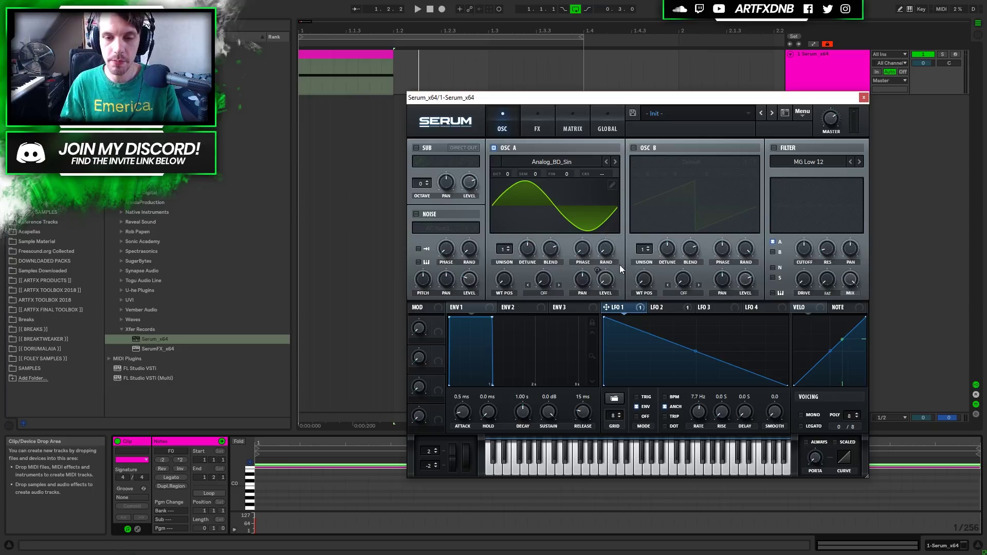
Step: Shape LFO 3 into a steep exponential falling curve in envelope mode with BPM sync off
left_click(706, 307)
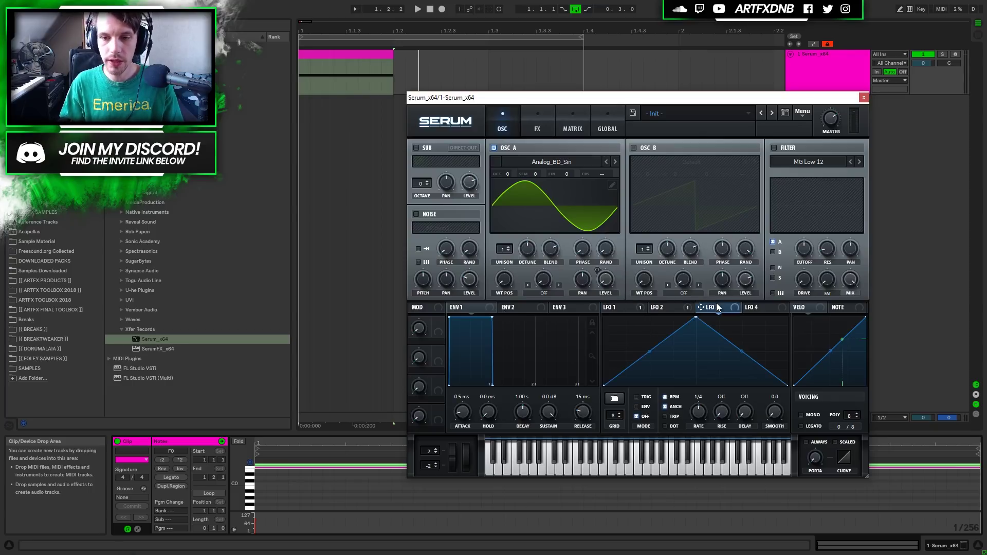
left_click_drag(701, 307, 552, 233)
left_click_drag(703, 355, 691, 375)
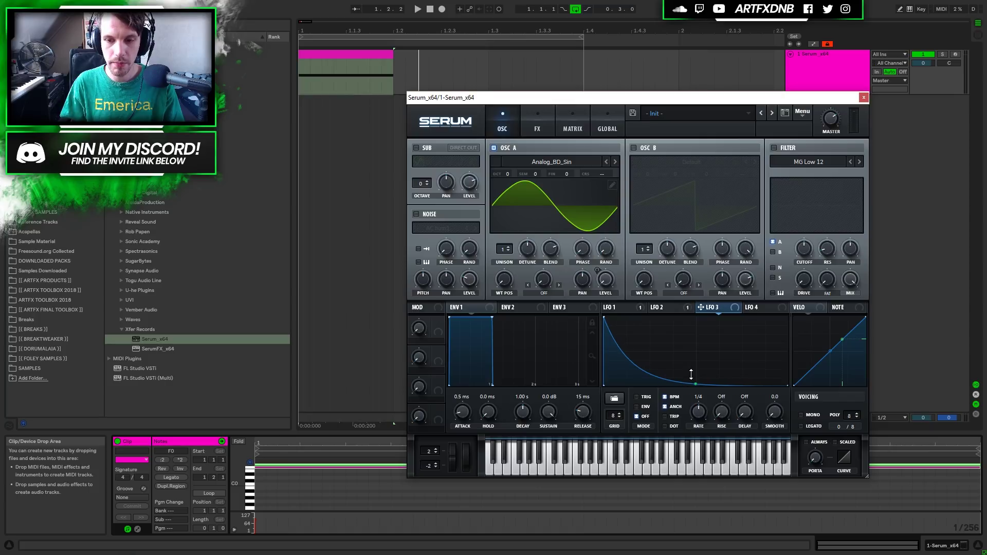
left_click(665, 397)
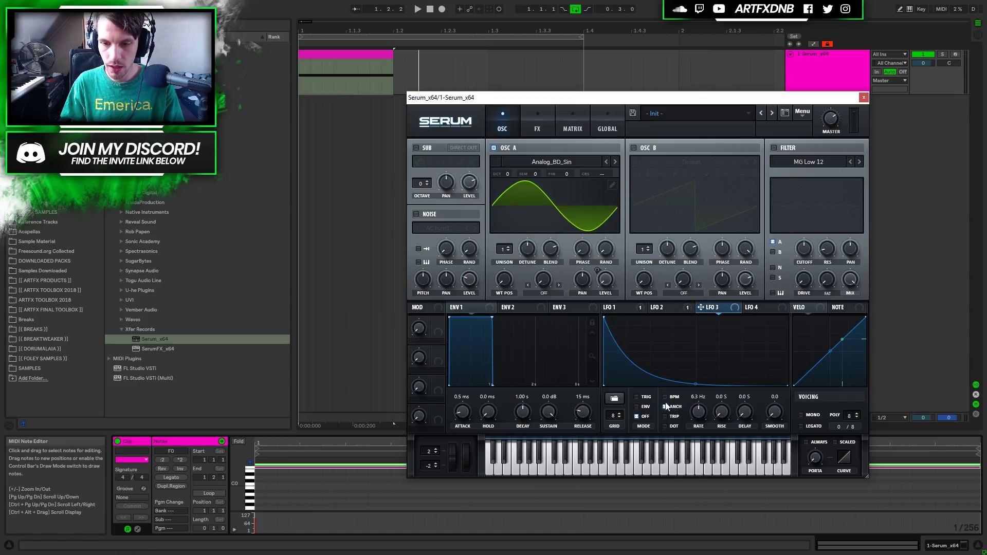
left_click(643, 407)
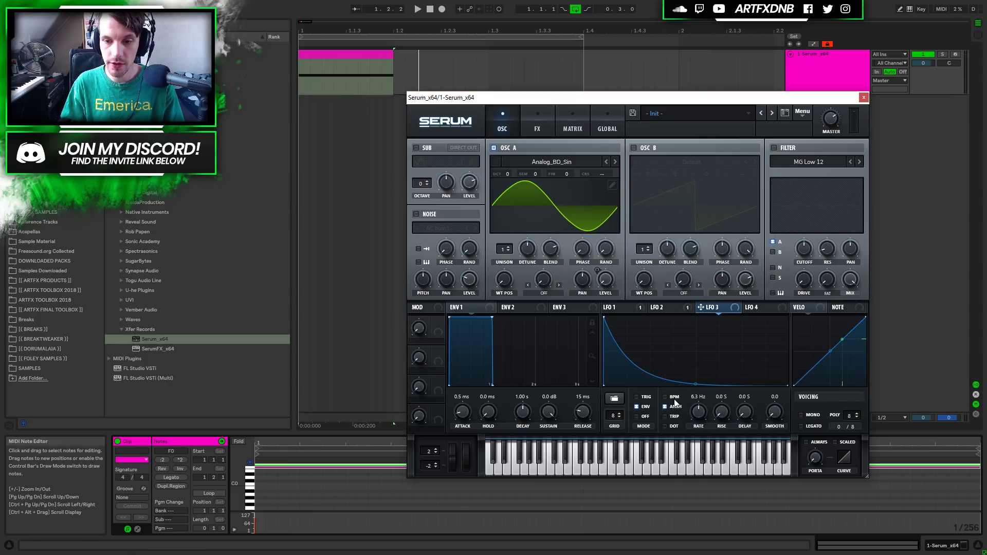
Step: Route LFO 3 to the global Mast.Tun in the third modulation matrix row with a small positive amount and audition it
left_click(571, 124)
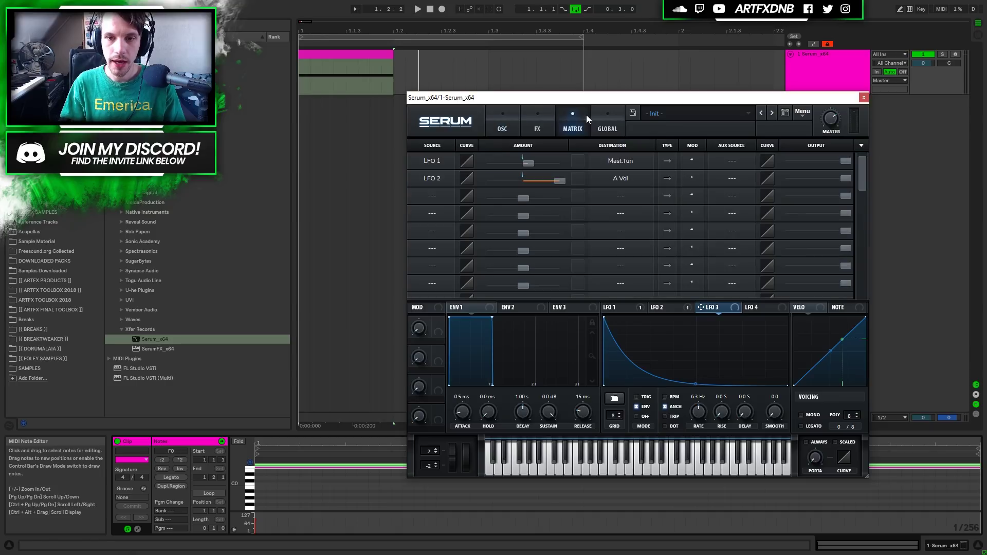
left_click(429, 196)
left_click(449, 279)
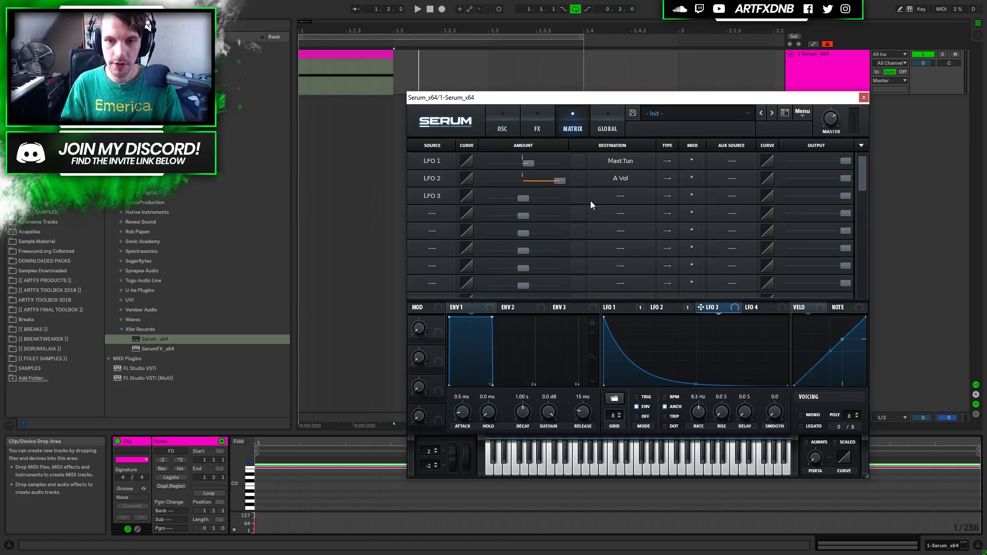
left_click(609, 200)
mouse_move(629, 287)
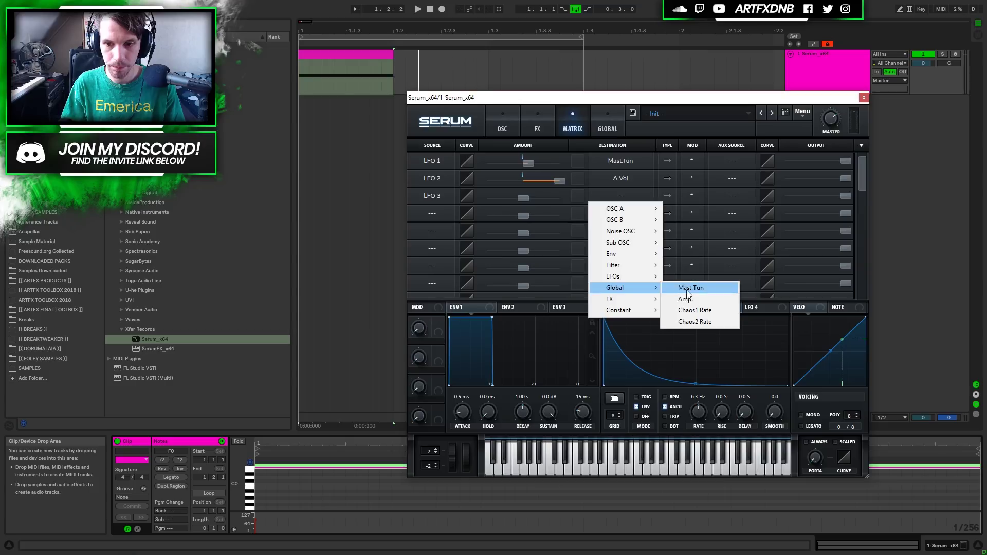
left_click(684, 287)
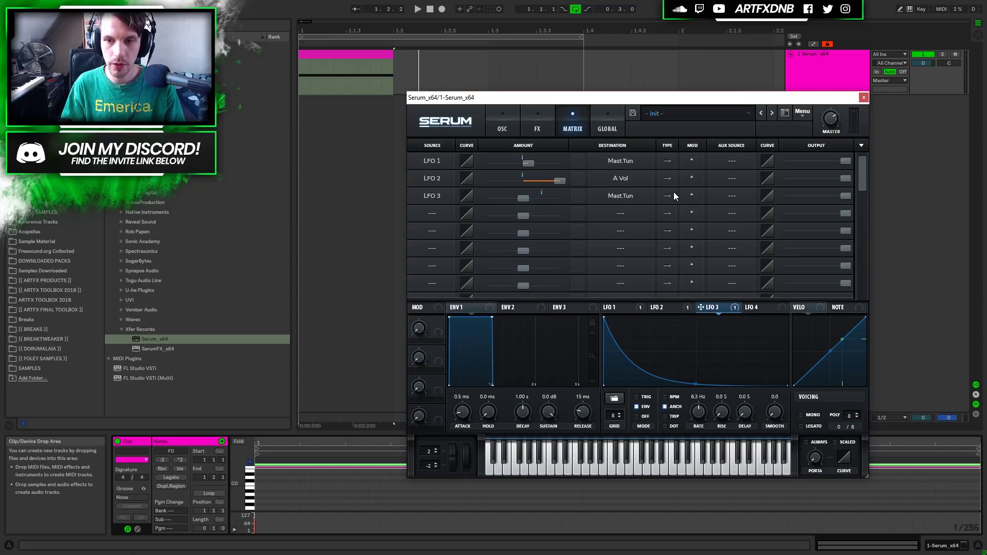
left_click_drag(515, 198, 532, 200)
key("space")
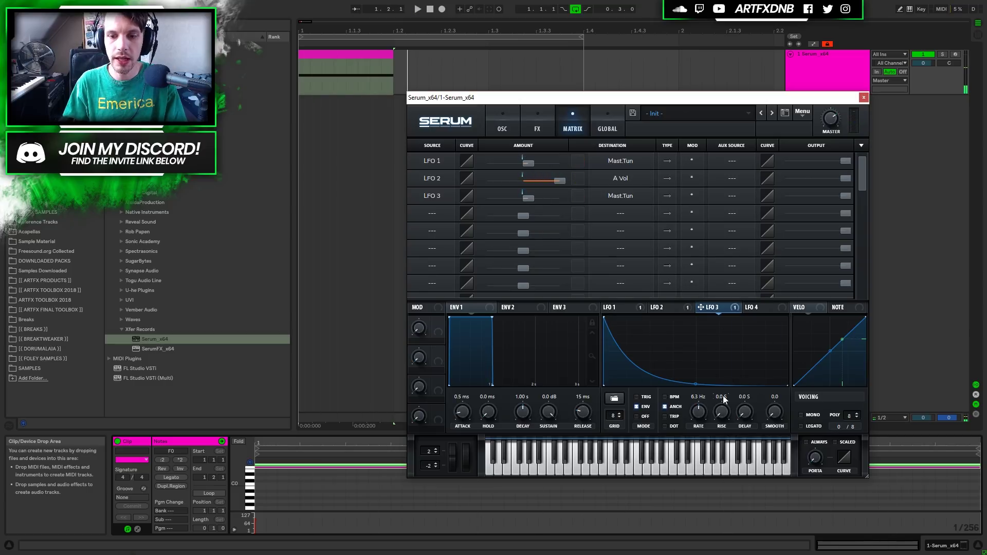
Step: Fine-tune the steepness of LFO 3's falling curve while auditioning, ending on a very steep drop
left_click_drag(694, 382, 698, 365)
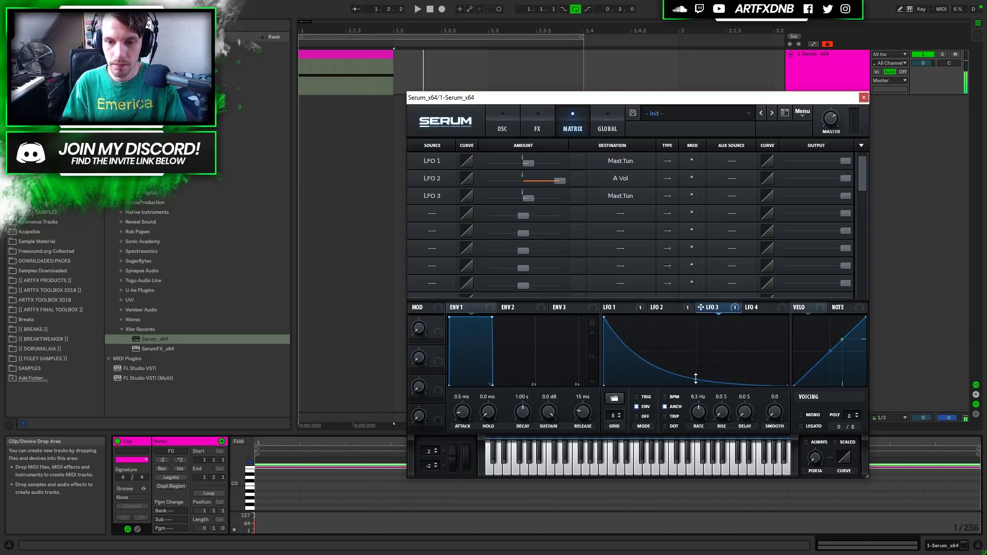
key("space")
left_click_drag(694, 399, 692, 387)
key("space")
key("space")
key("space")
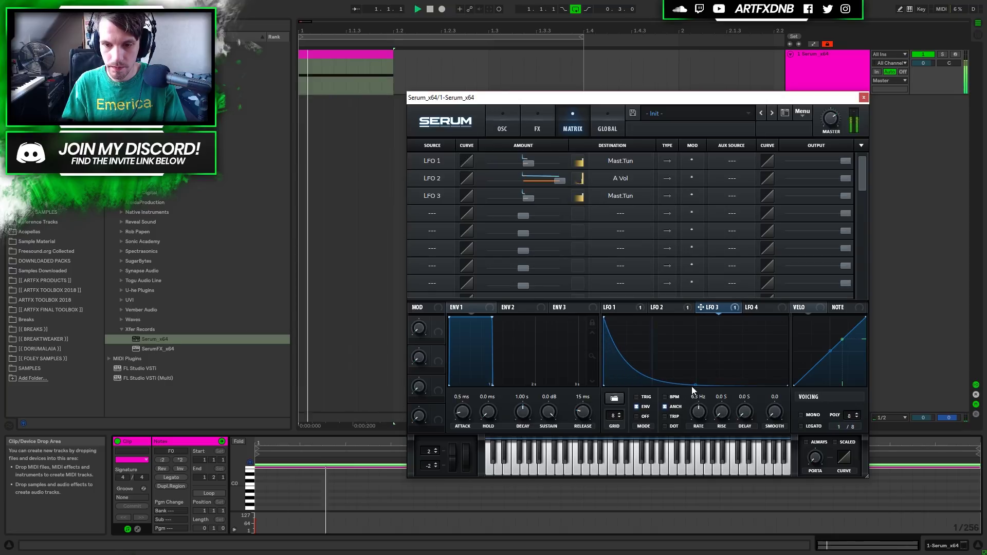
Step: With LFO 3 at 19.2 Hz, try Mast.Tun amounts of 35 and 47 and settle on a moderate positive amount
left_click_drag(517, 198, 542, 200)
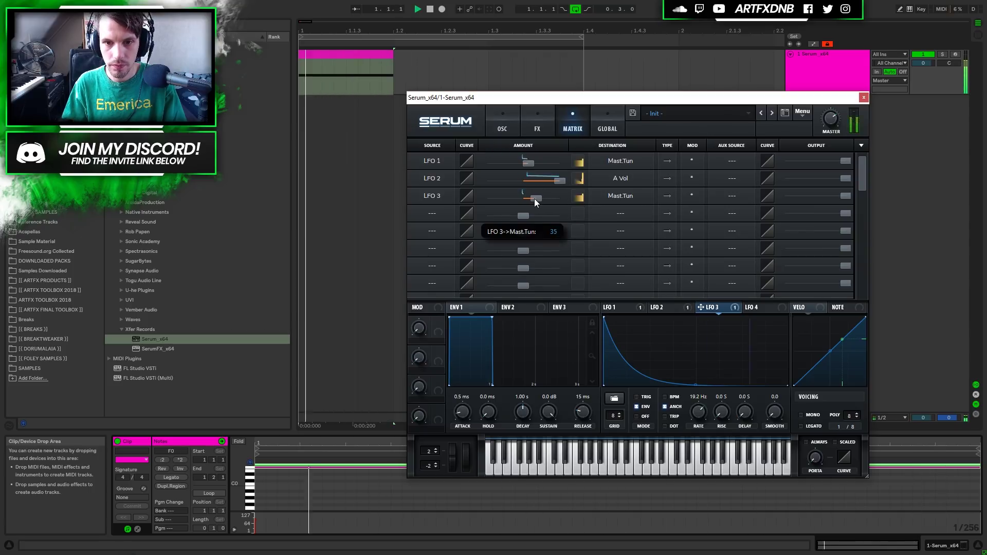
mouse_move(539, 201)
left_mouse_down()
mouse_move(564, 199)
mouse_move(532, 200)
mouse_move(544, 201)
left_mouse_up()
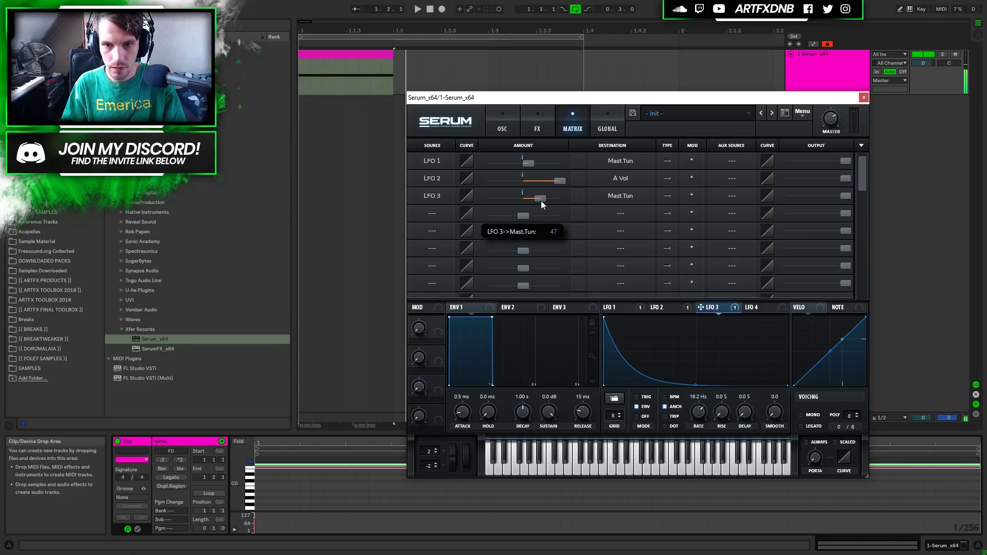
left_click_drag(529, 163, 532, 196)
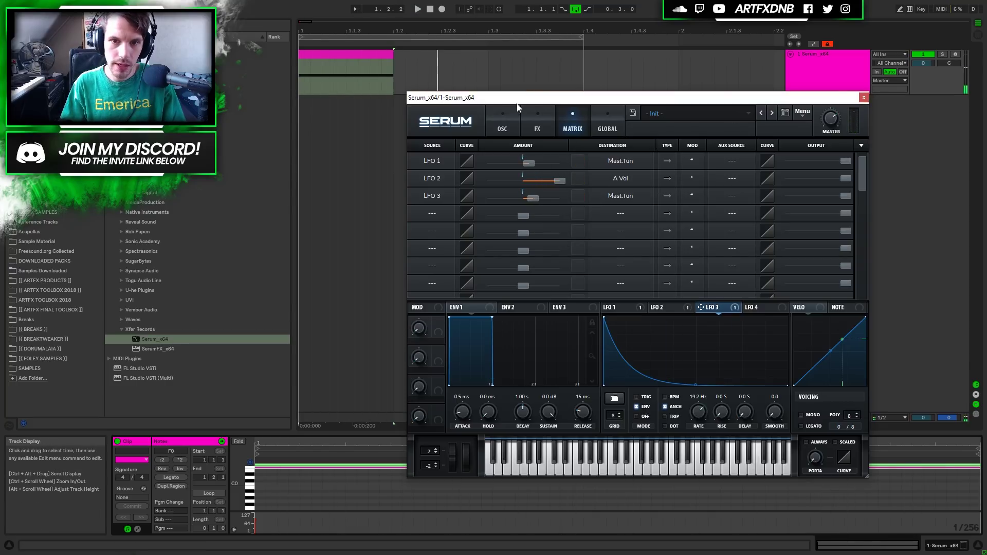
Step: Enable the filter for oscillator A with the MG Low 12 type and lower its cutoff
left_click(507, 117)
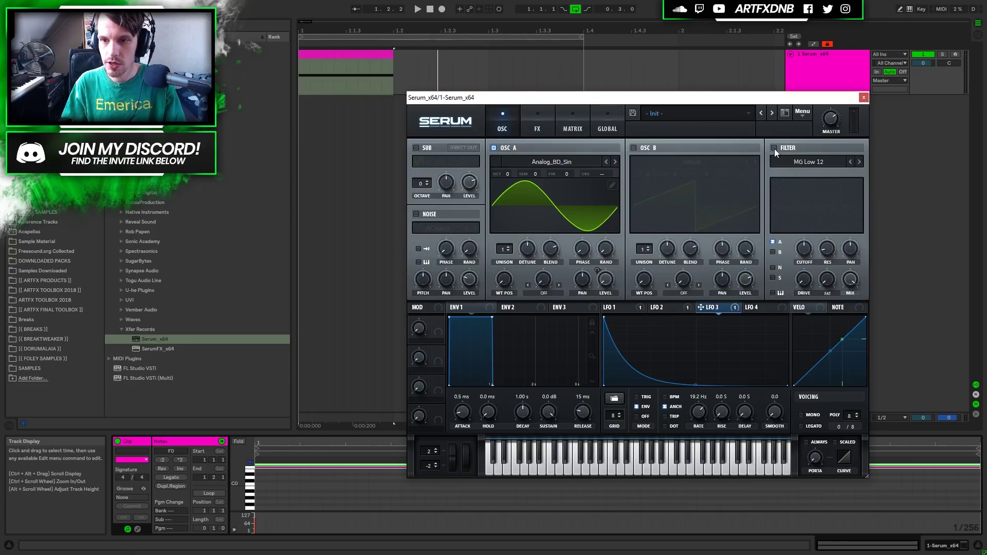
left_click(775, 148)
left_click(809, 162)
mouse_move(811, 177)
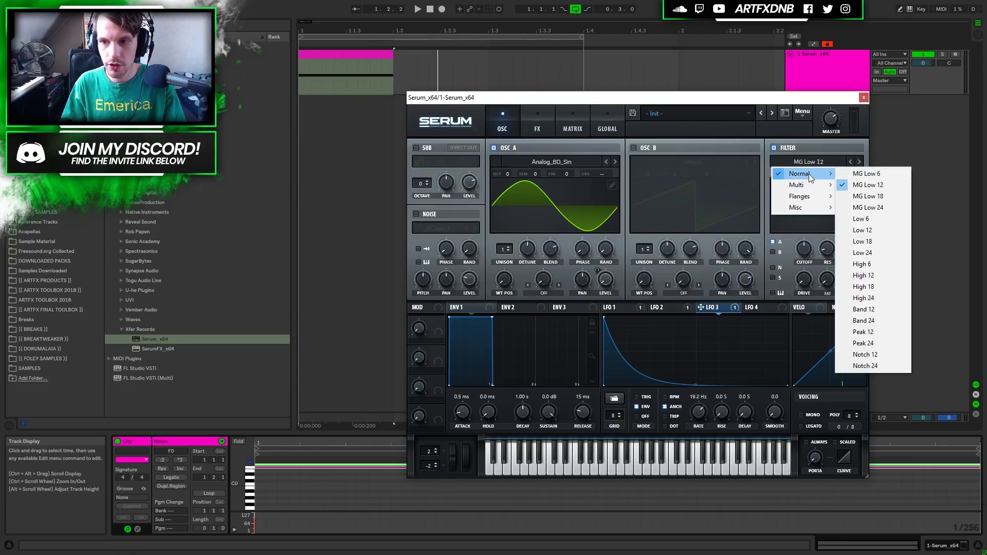
left_click(809, 147)
key("space")
left_click_drag(804, 249, 805, 278)
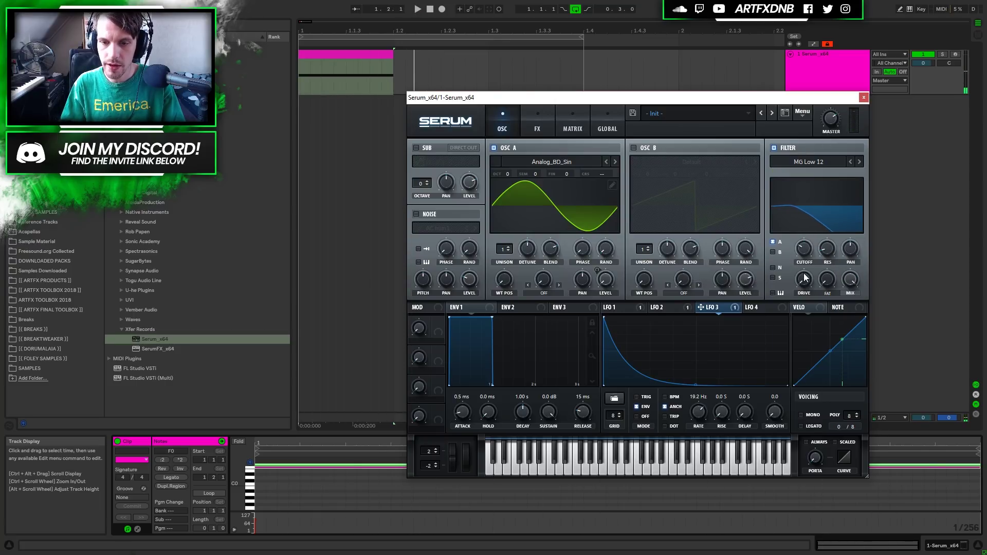
Step: Route LFO 4 to the filter cutoff as a steep falling curve in envelope mode with BPM sync off
left_click(754, 308)
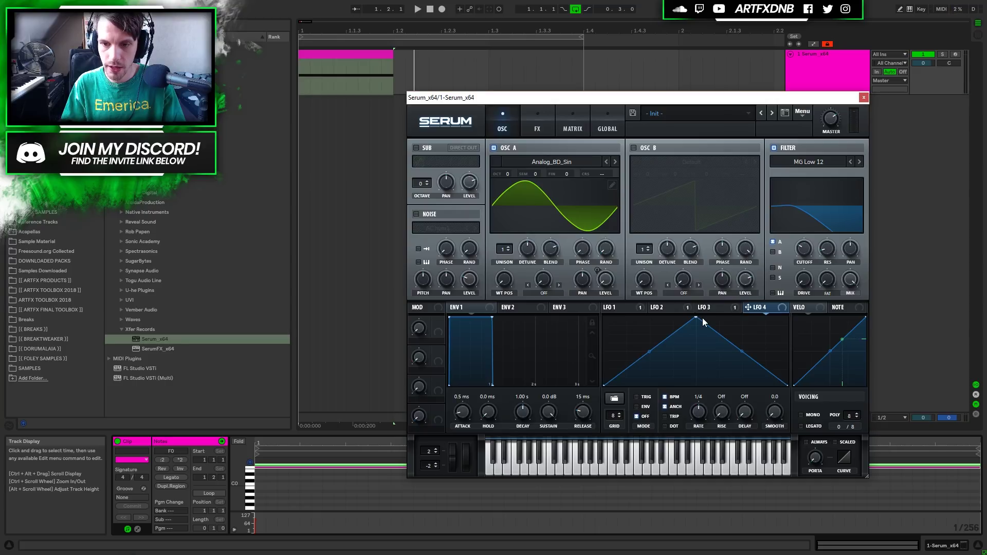
left_click_drag(702, 318, 611, 318)
left_click(684, 397)
left_click_drag(749, 307, 839, 279)
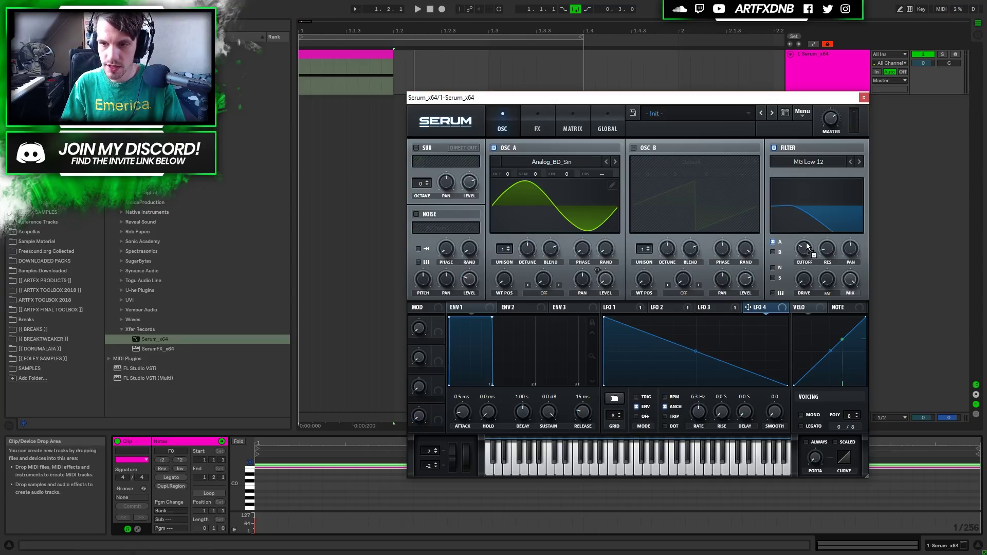
left_click_drag(807, 248, 805, 249)
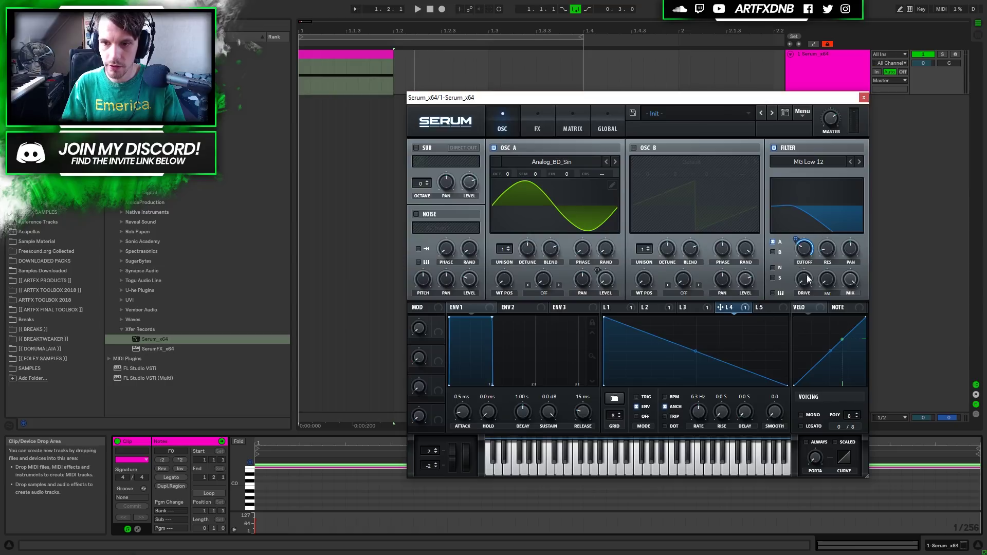
left_click_drag(698, 354, 694, 379)
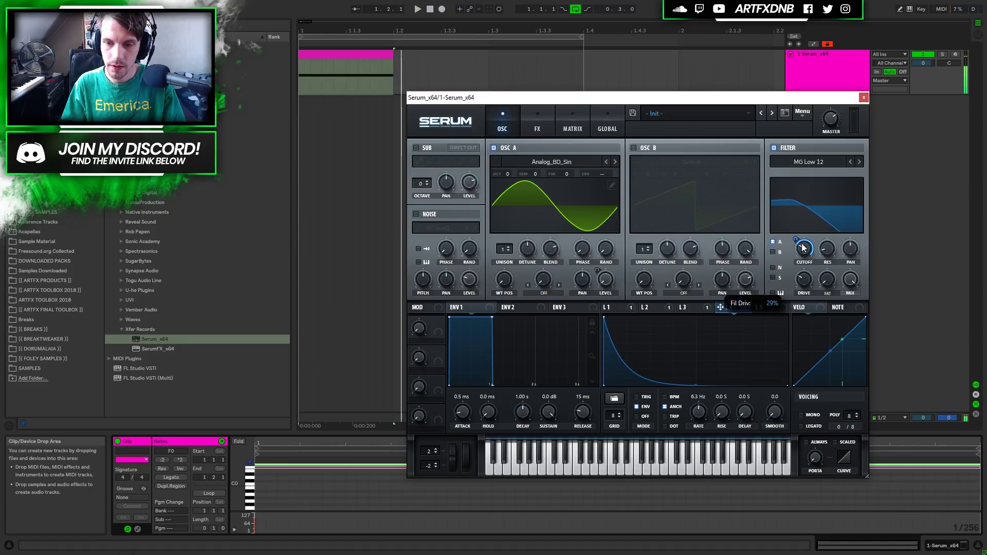
Step: Set the filter drive to 29% and LFO 4's filter cutoff amount to 30 while auditioning the kick
mouse_move(804, 248)
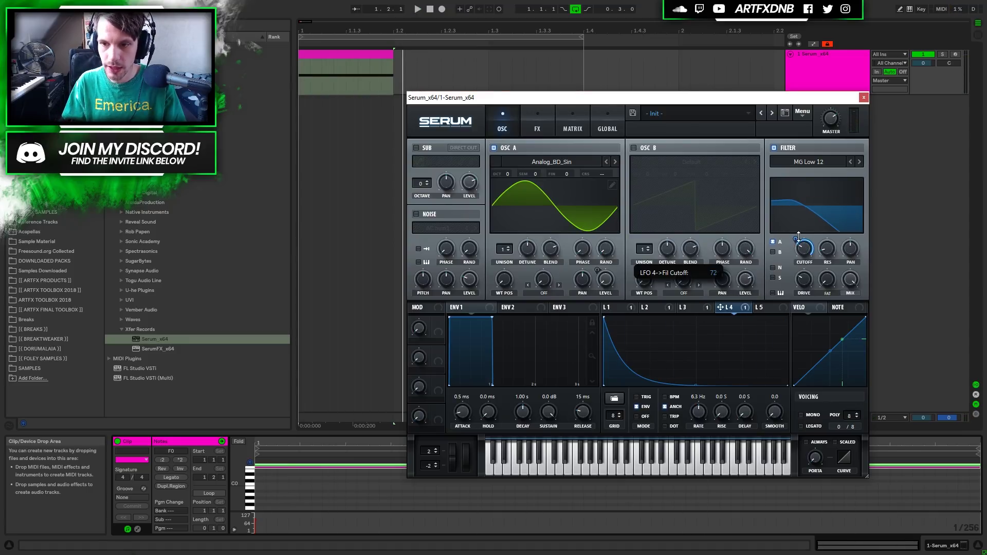
key("space")
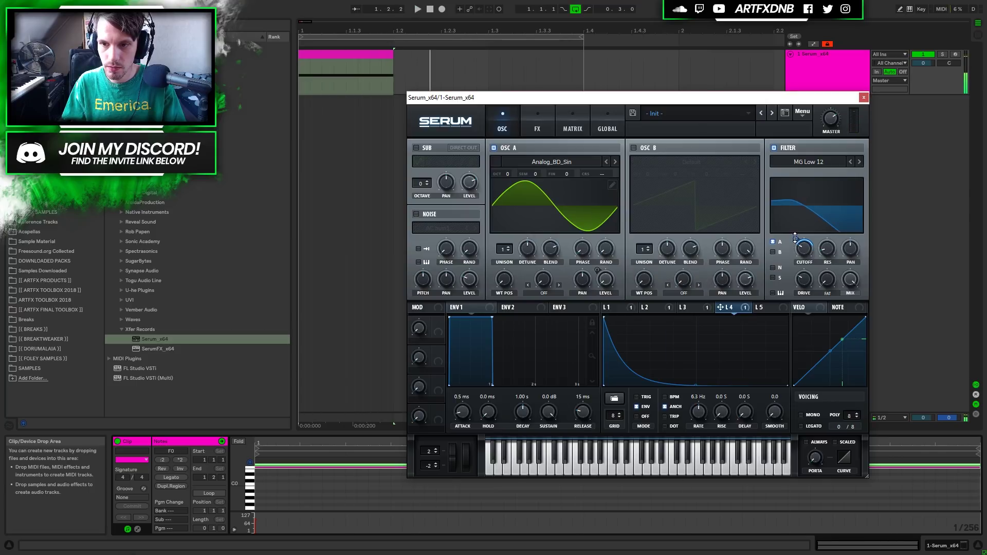
mouse_move(796, 241)
left_mouse_down()
mouse_move(794, 257)
mouse_move(796, 243)
left_mouse_up()
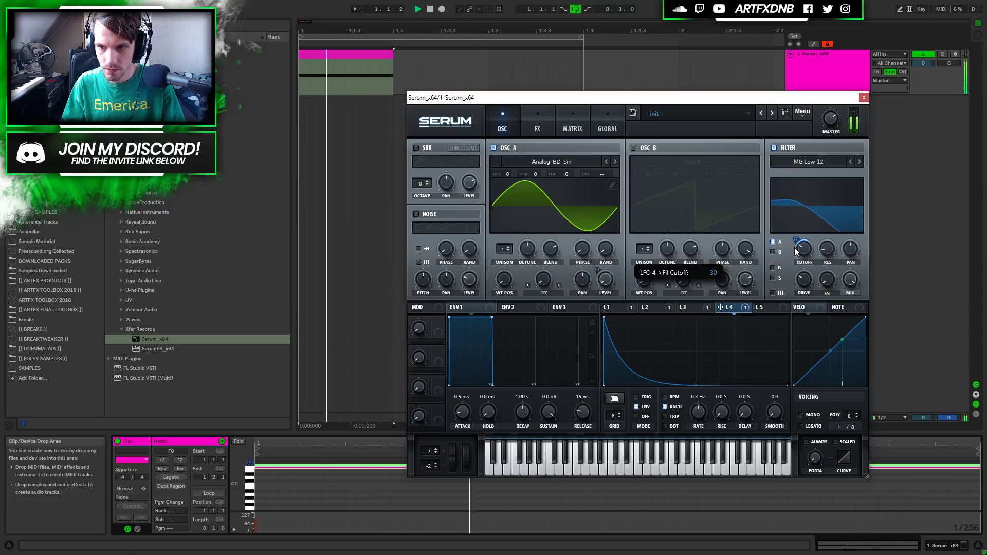
key("space")
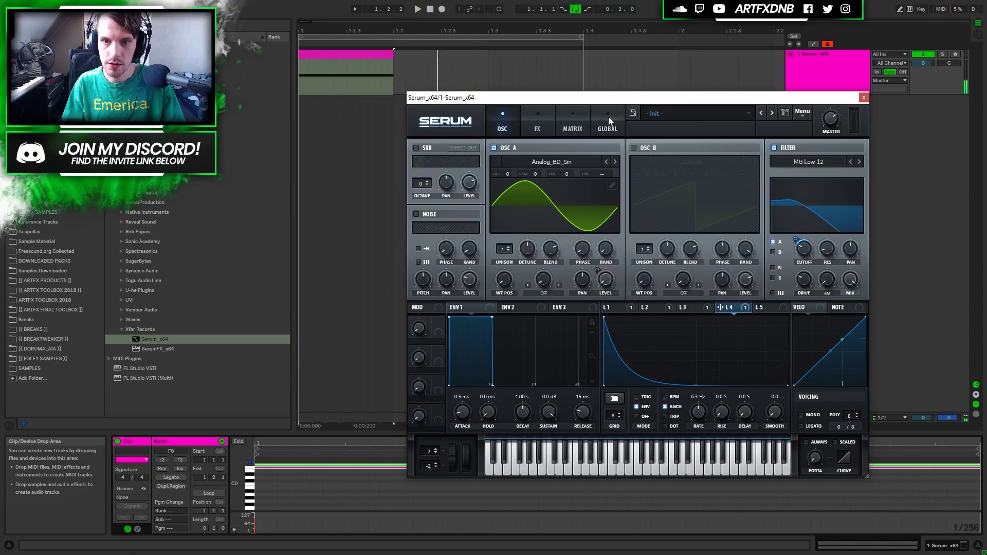
Step: Enable the noise oscillator and load XF_KikAtk_01 from the Attacks_Kick samples, with one-shot playback on
left_click(540, 119)
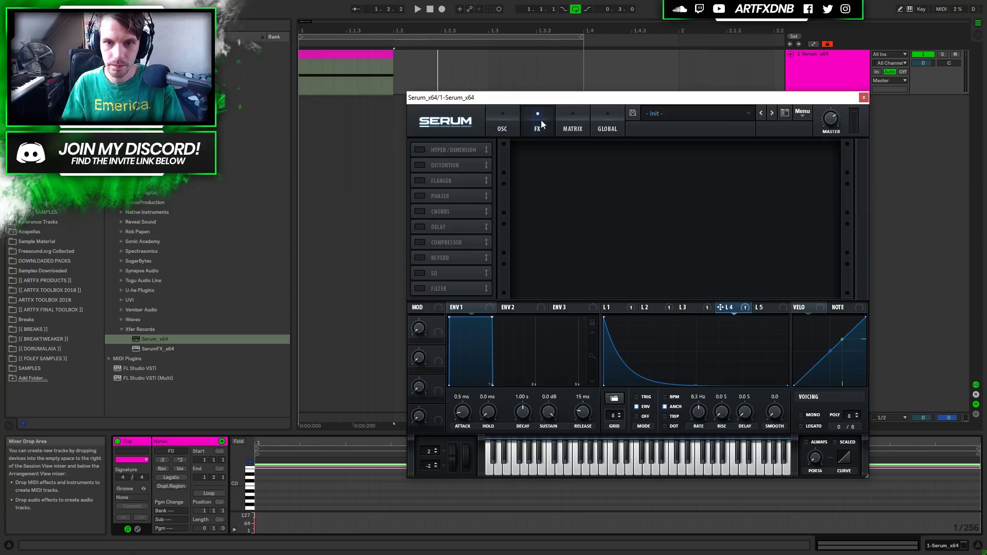
left_click(515, 121)
left_click(421, 213)
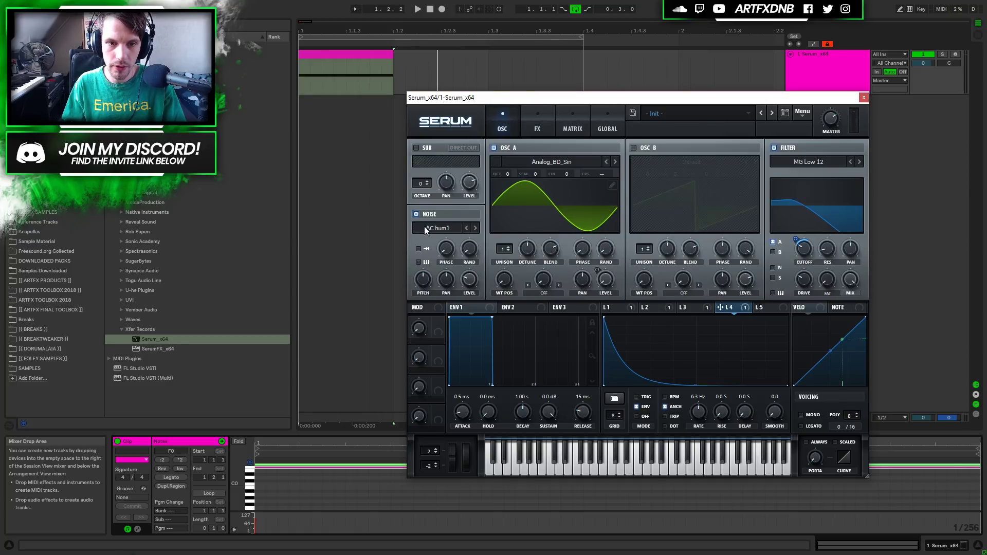
left_click(444, 230)
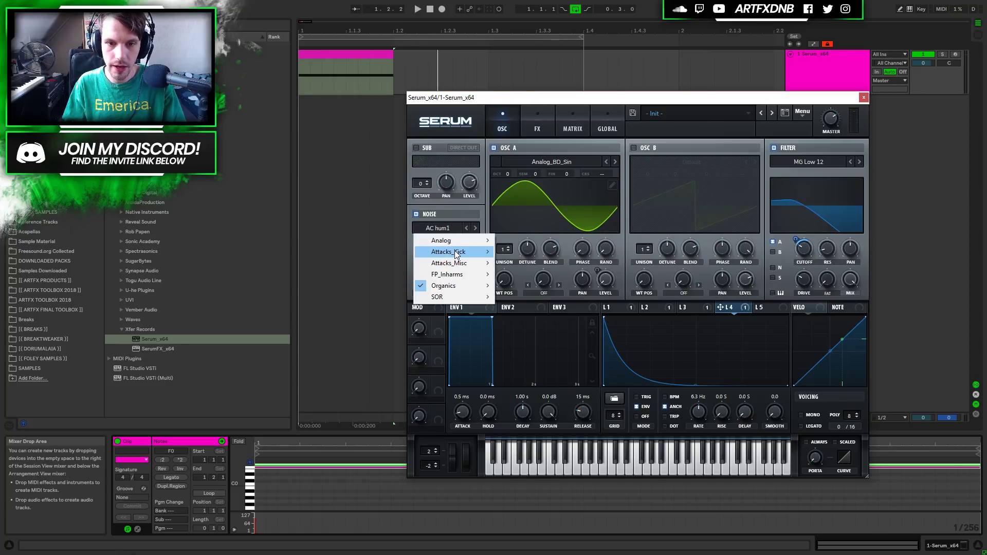
mouse_move(447, 252)
left_click(514, 245)
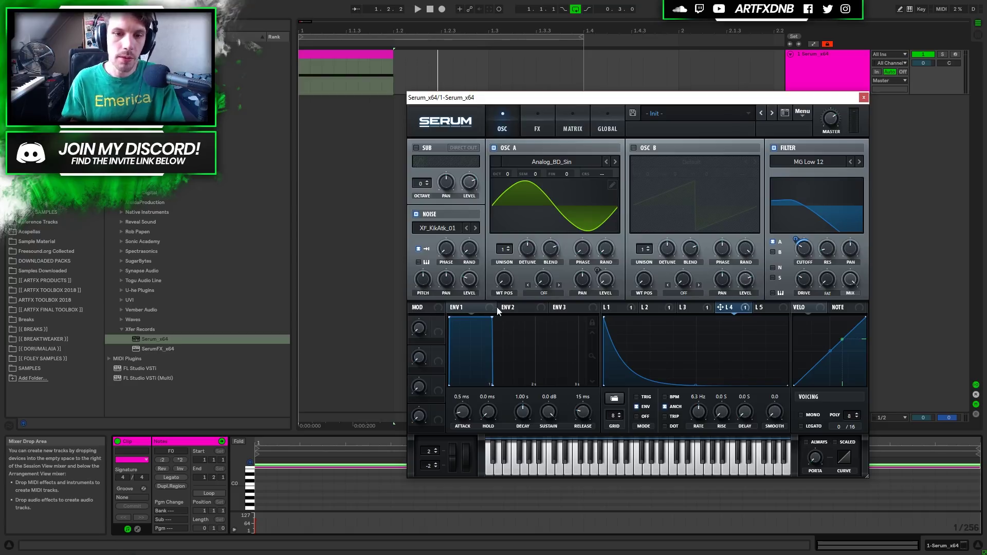
Step: Audition the kick attack noise samples during playback and settle on XF_KikAtk_06
mouse_move(482, 215)
left_mouse_down()
mouse_move(483, 204)
mouse_move(469, 280)
mouse_move(473, 222)
left_mouse_up()
key("space")
left_click(475, 229)
left_click(475, 228)
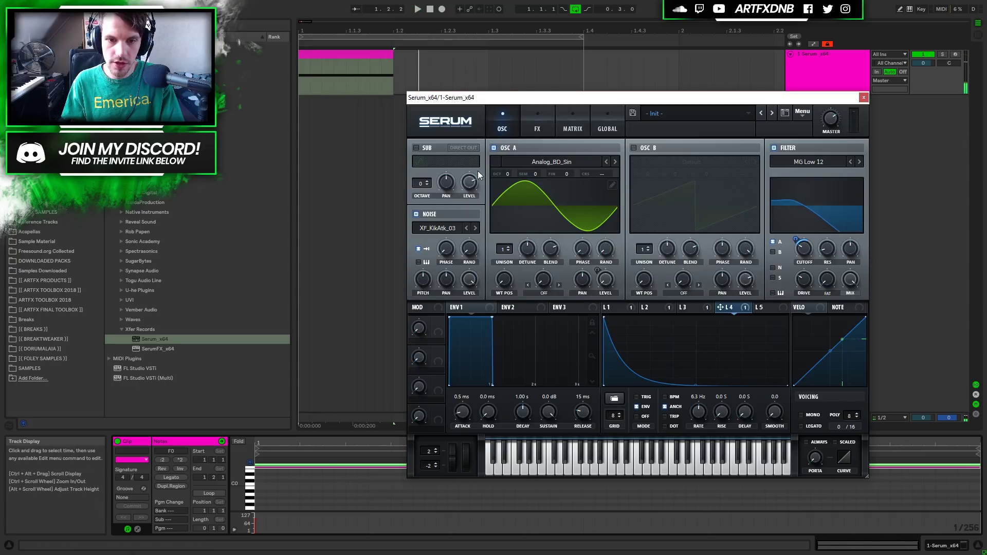
left_click(474, 229)
left_click(474, 229)
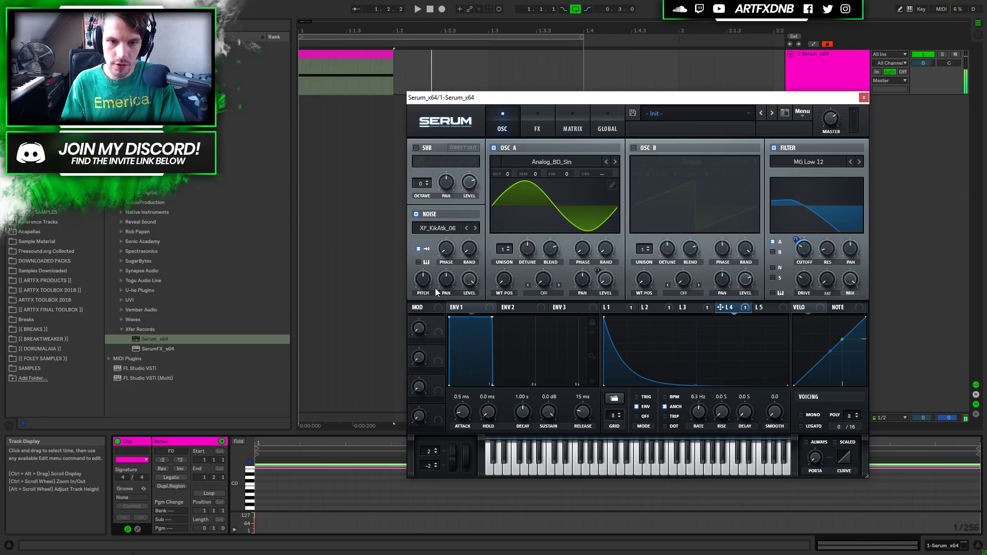
Step: Compare the noise attack with oscillator A off and on, and adjust the noise pitch, trying 63% and lower values
left_click(493, 148)
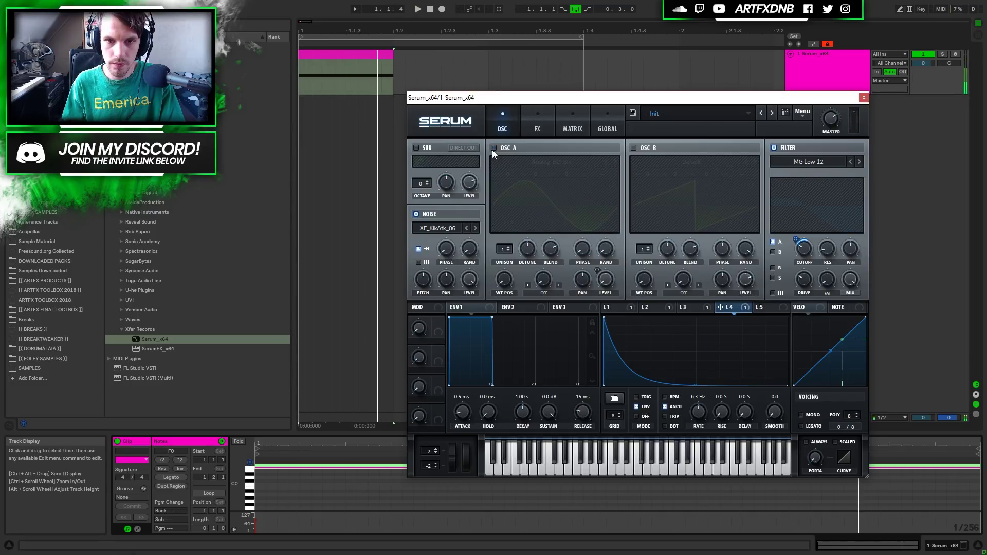
left_click(493, 148)
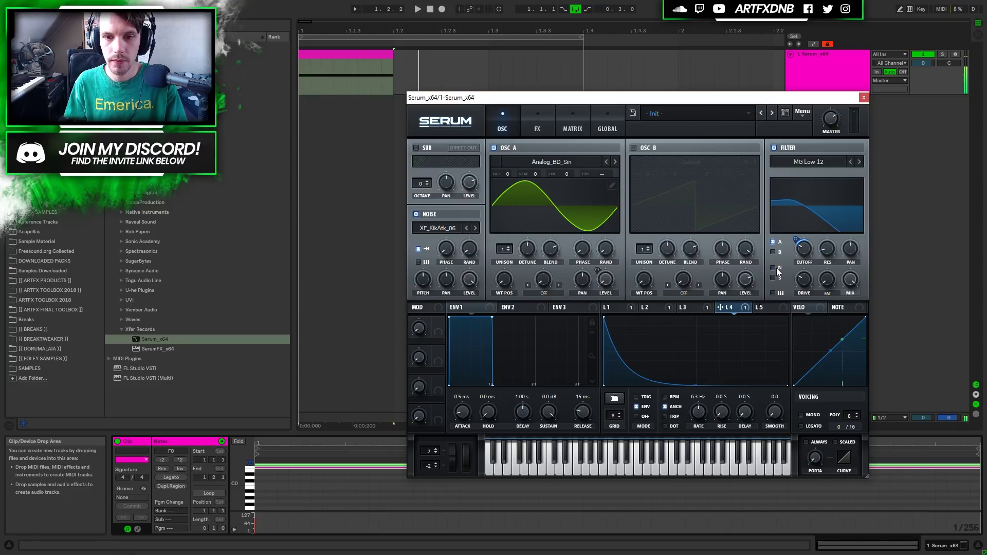
mouse_move(425, 279)
left_mouse_down()
mouse_move(415, 290)
mouse_move(422, 268)
left_mouse_up()
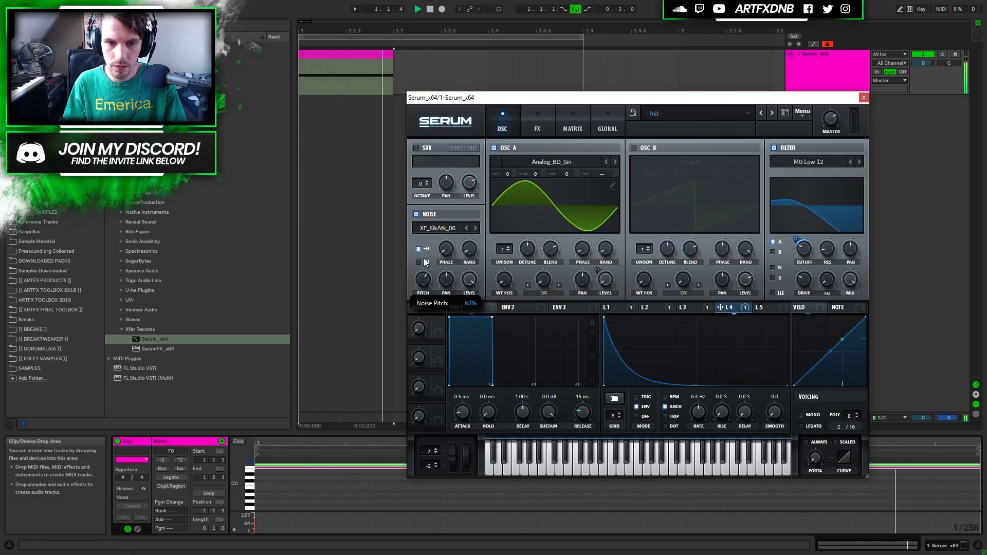
left_click_drag(422, 276, 421, 287)
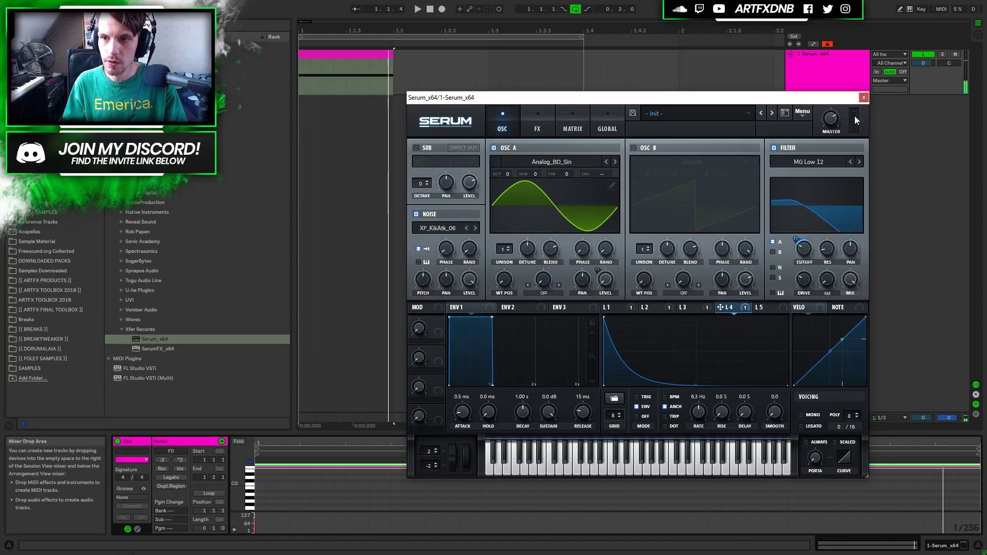
Step: Bend LFO 2's falling oscillator A level curve outward and set its rate to 5.4 Hz
left_click(864, 97)
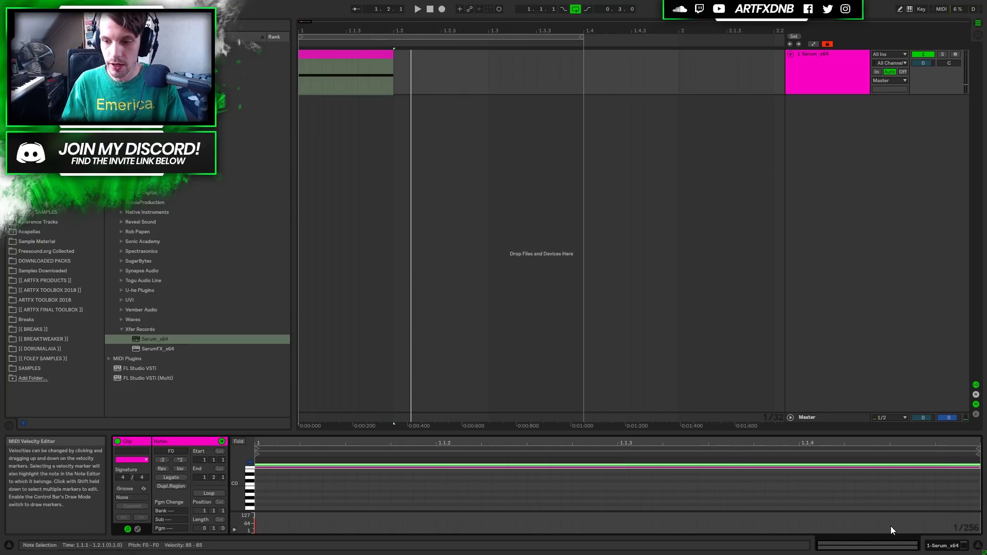
left_click(939, 545)
left_click(140, 441)
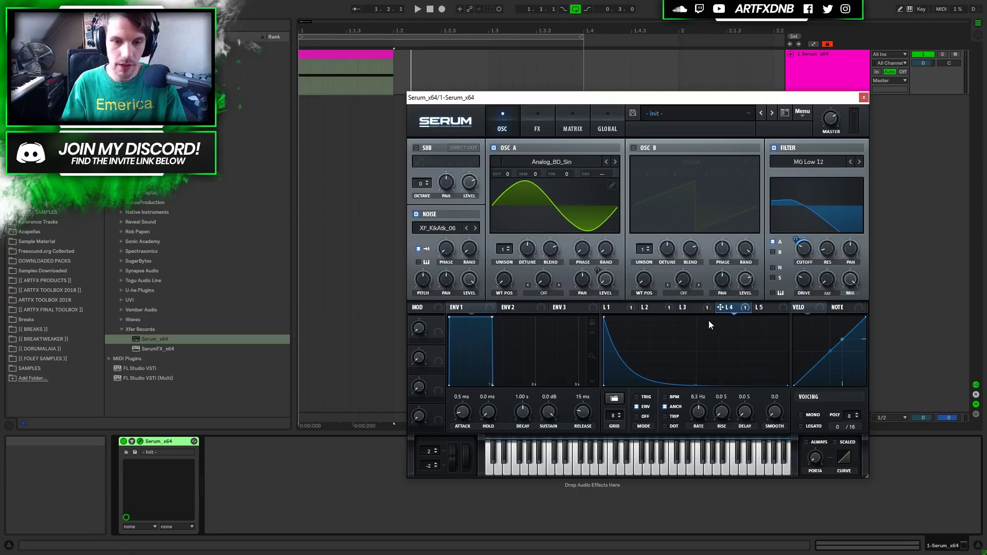
left_click(659, 306)
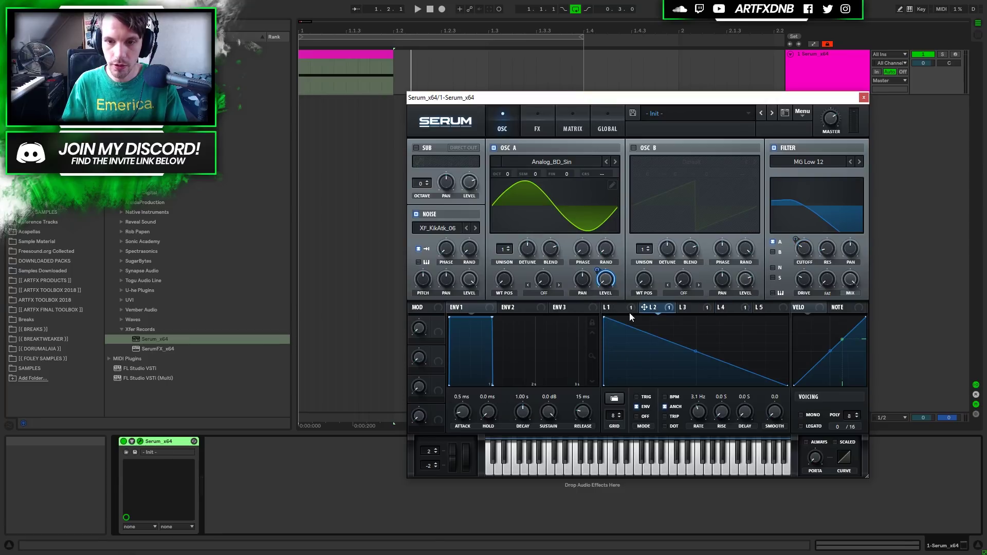
left_click_drag(695, 352, 696, 337)
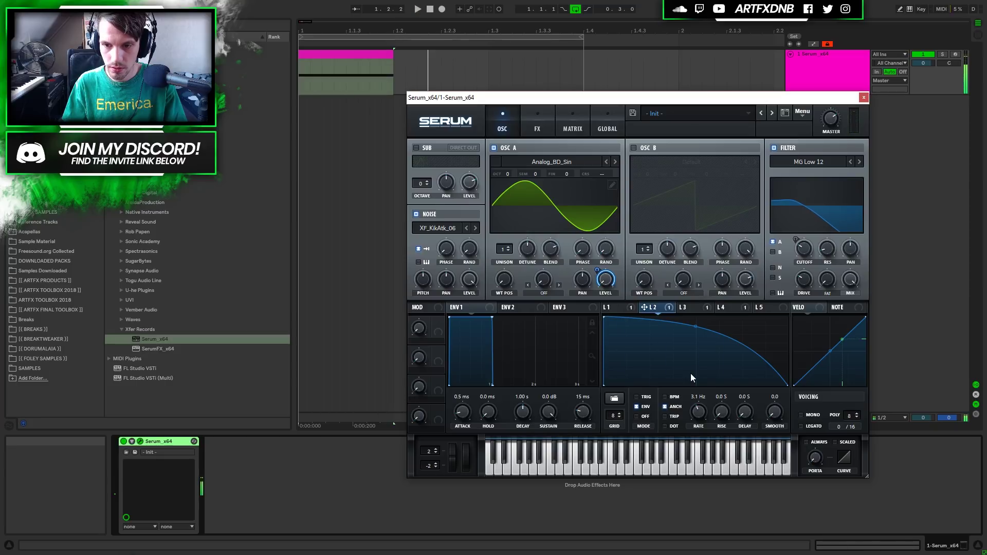
left_click_drag(702, 403, 703, 403)
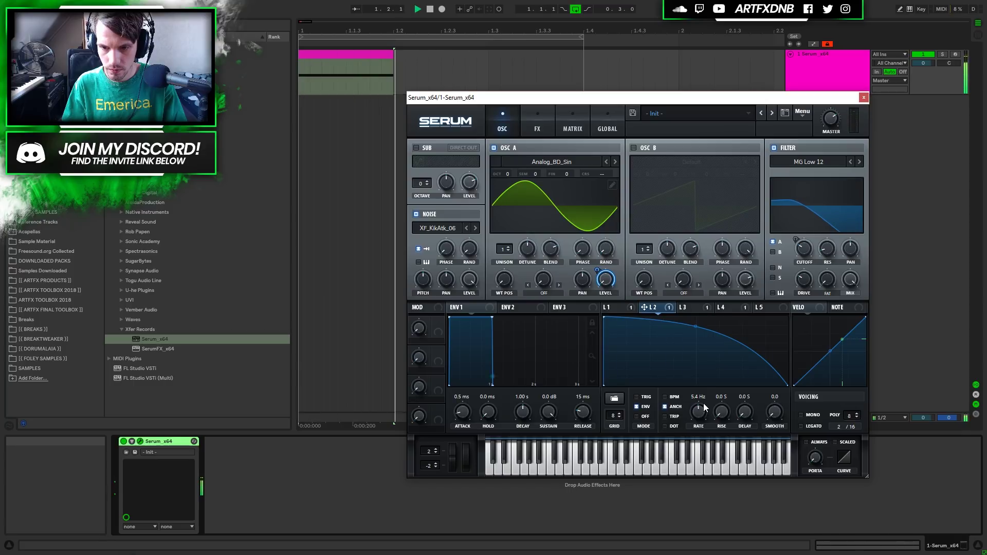
Step: Set LFO 1's rate to 12.3 Hz while auditioning the kick
left_click(614, 307)
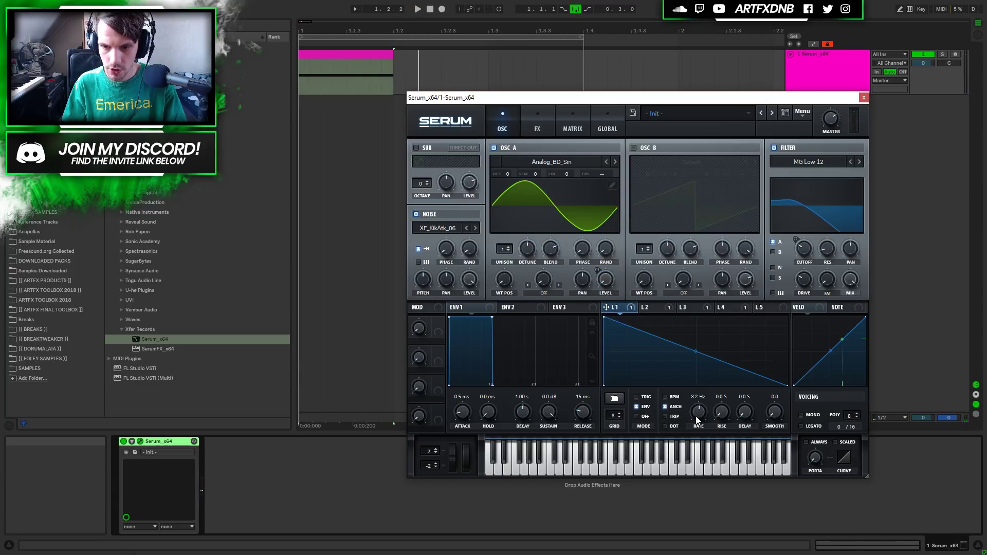
mouse_move(697, 418)
left_mouse_down()
mouse_move(697, 404)
mouse_move(696, 414)
left_mouse_up()
key("space")
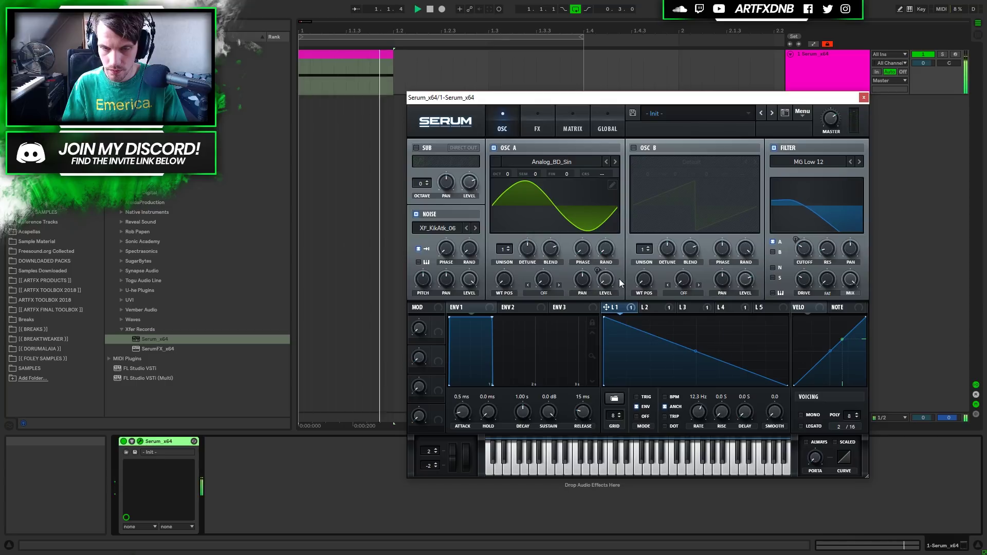
Step: Fine-tune the matrix amounts of LFO 1 and LFO 3 on Mast.Tun and LFO 4 on filter cutoff, trying 12 for LFO 1
left_click(560, 127)
left_click_drag(530, 165, 529, 163)
key("space")
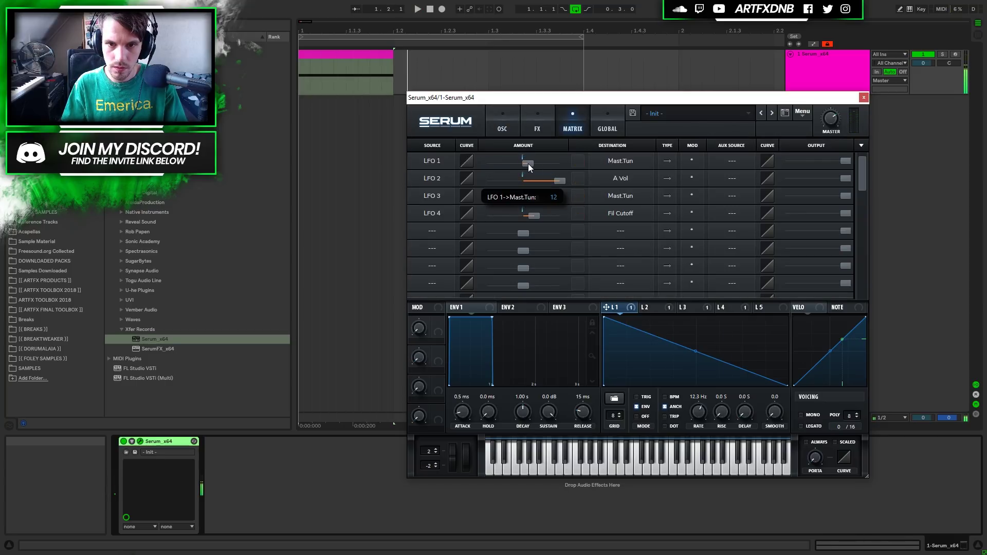
key("space")
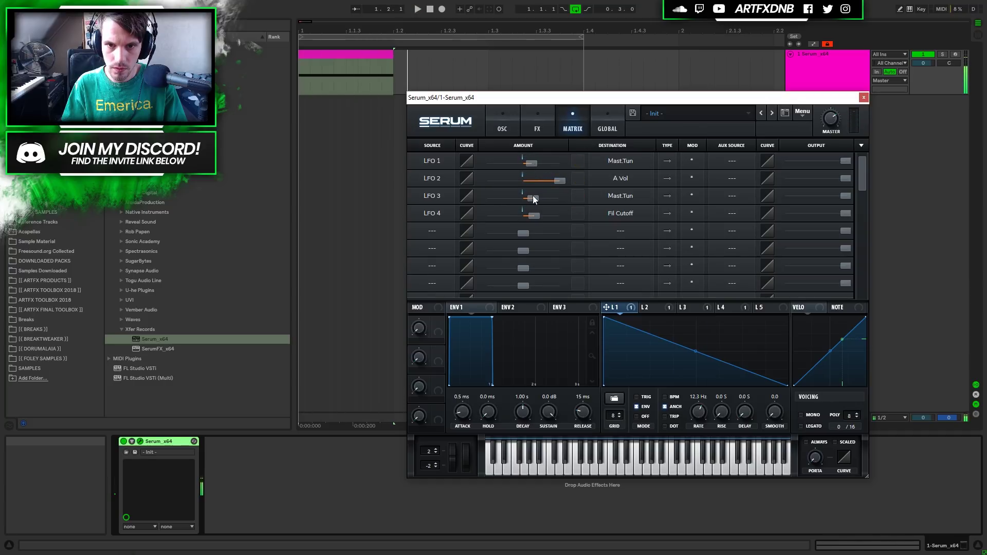
left_click_drag(530, 199, 560, 184)
key("space")
key("space")
mouse_move(535, 220)
left_mouse_down()
mouse_move(550, 220)
mouse_move(517, 214)
mouse_move(561, 218)
mouse_move(525, 215)
mouse_move(536, 215)
left_mouse_up()
Step: Enable the compressor effect and adjust its threshold and gain while auditioning the kick, trying a -34.8 dB threshold
left_click(548, 128)
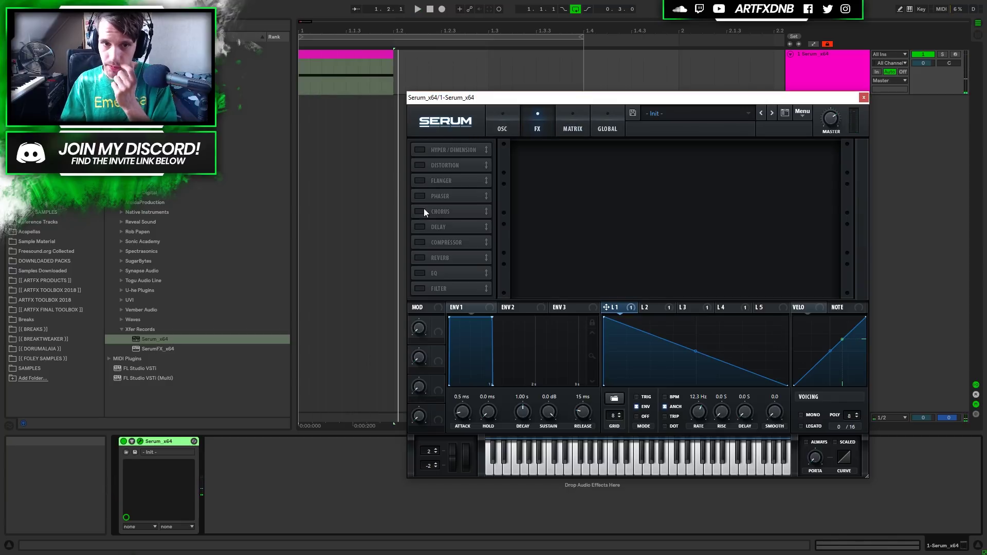
left_click(421, 243)
left_click_drag(634, 156, 615, 249)
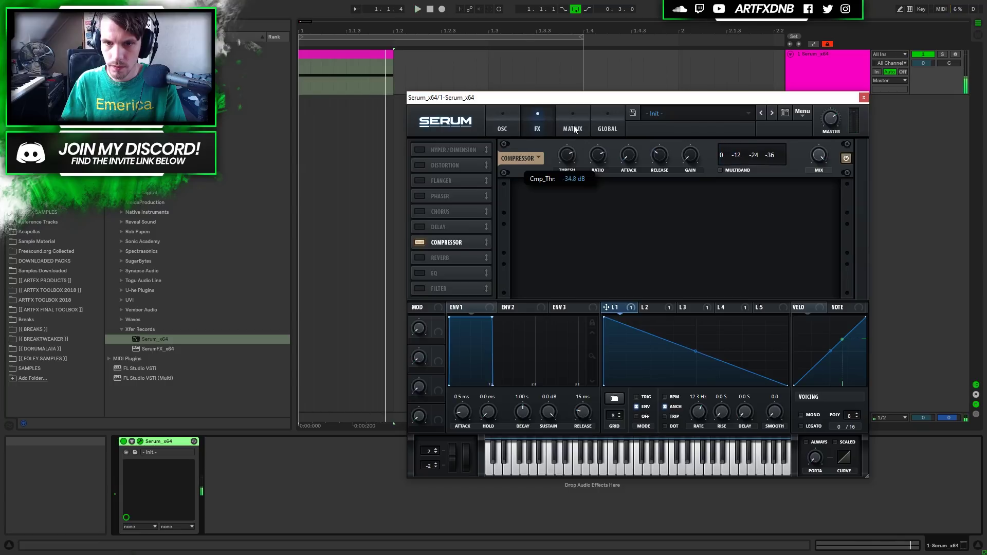
scroll(563, 157, "up", 5)
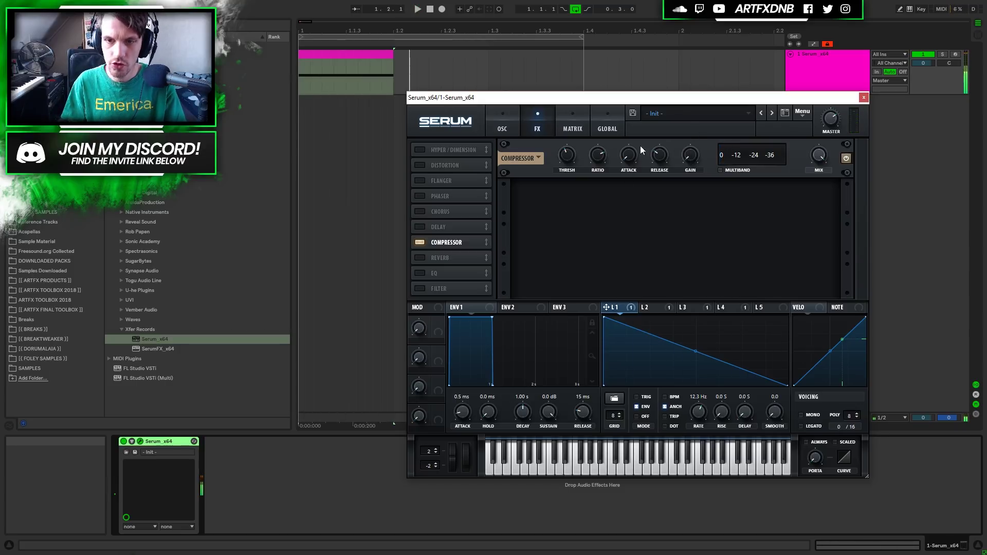
mouse_move(568, 157)
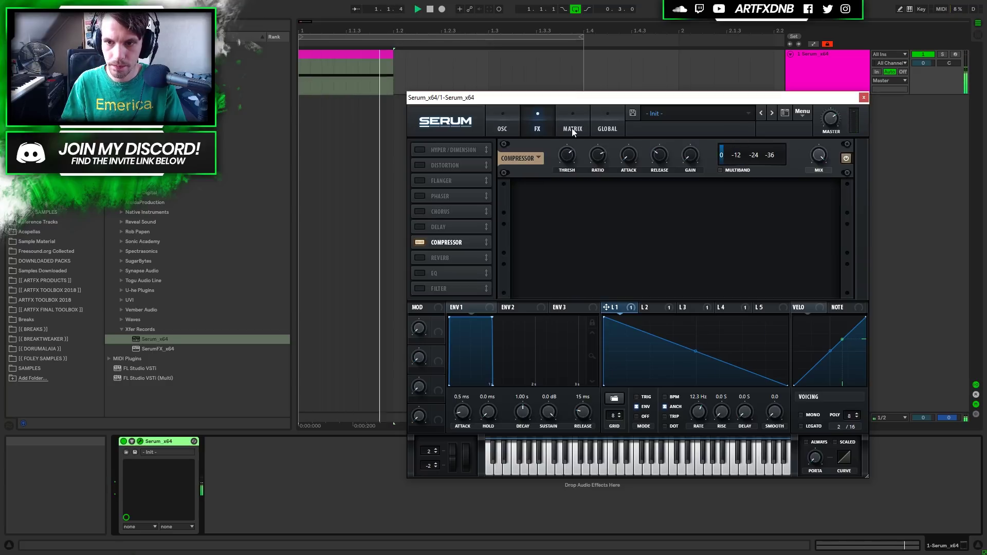
left_click_drag(699, 132, 702, 109)
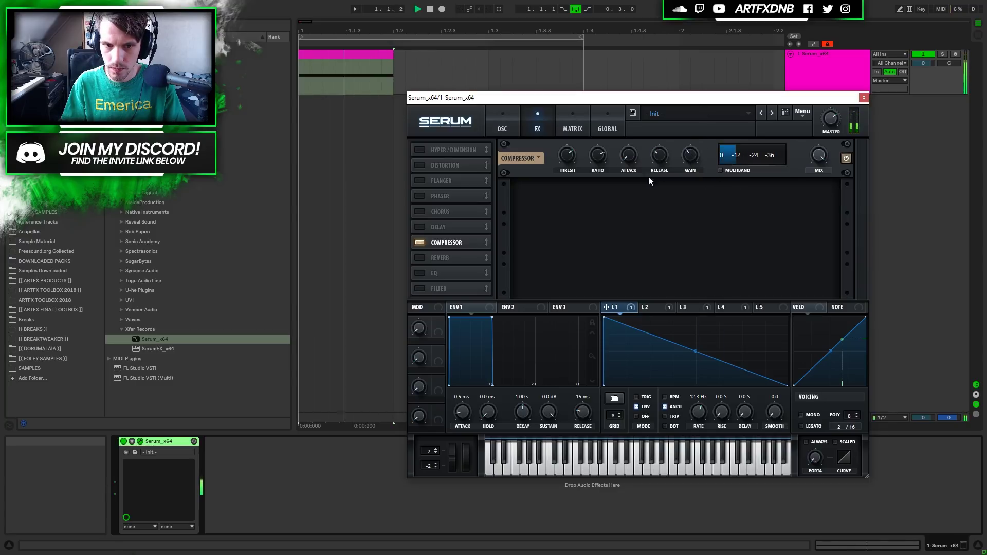
Step: Bypass and re-enable the compressor to compare the kick with and without it
left_click(419, 242)
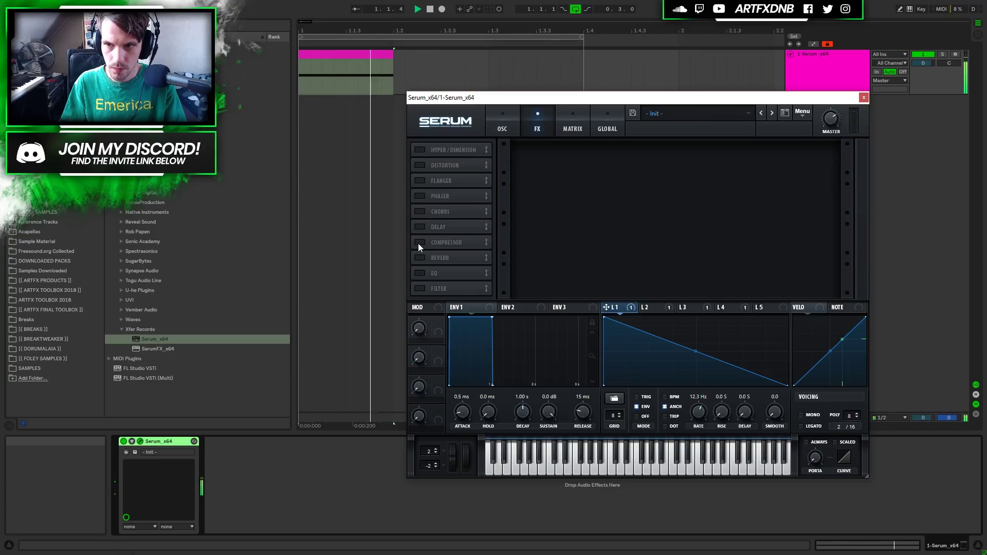
left_click(419, 242)
left_click(420, 242)
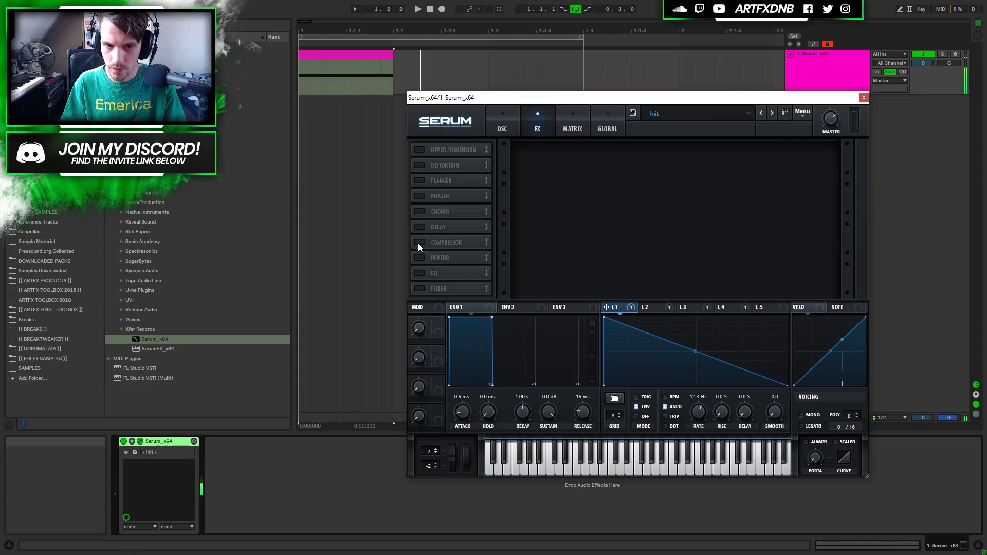
left_click(420, 242)
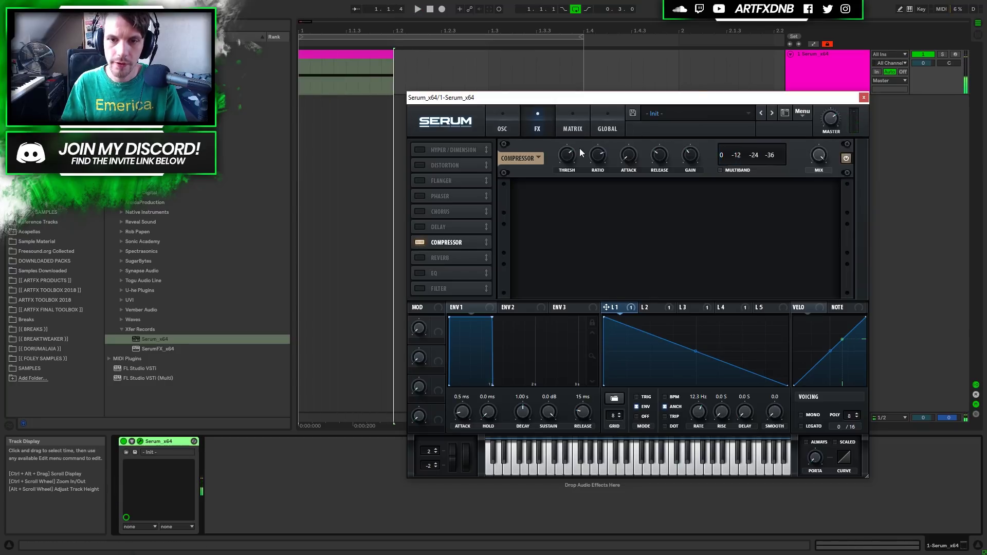
Step: Reduce the compressor's mix, trying 55 and fine-tuning it during playback
left_click_drag(822, 158, 818, 191)
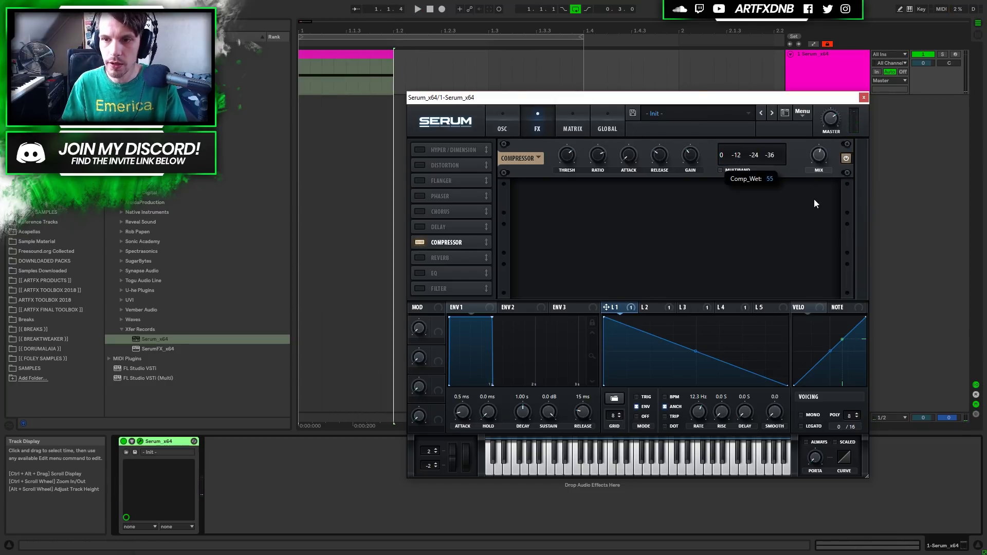
key("space")
left_click_drag(821, 155, 817, 160)
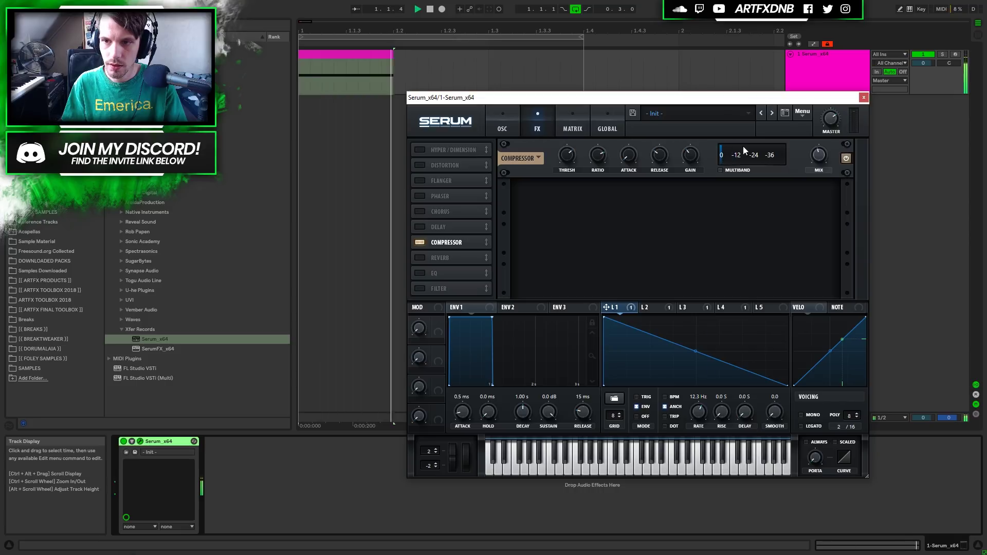
Step: Close the Serum window, then freeze and flatten the Serum track to audio
left_click(865, 98)
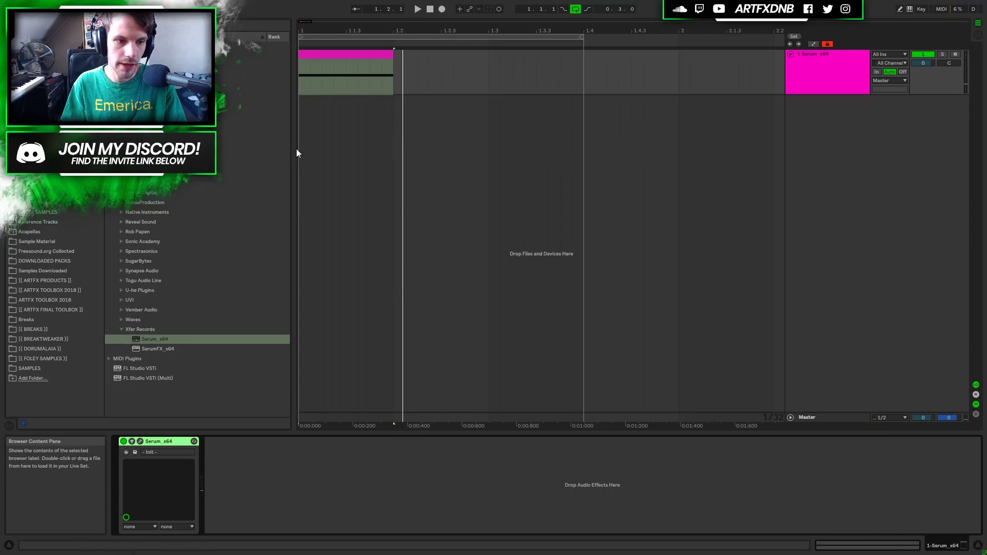
right_click(810, 94)
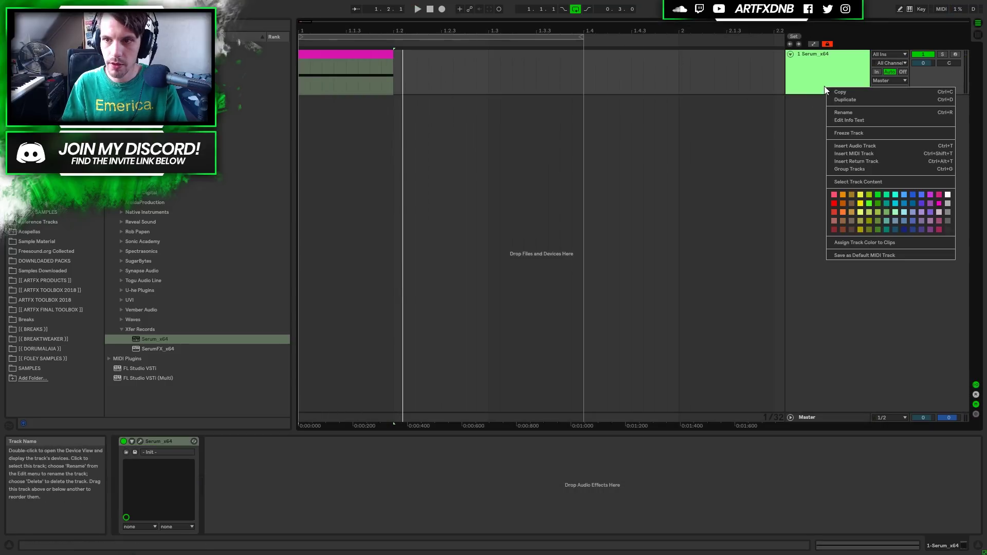
left_click(863, 132)
right_click(842, 73)
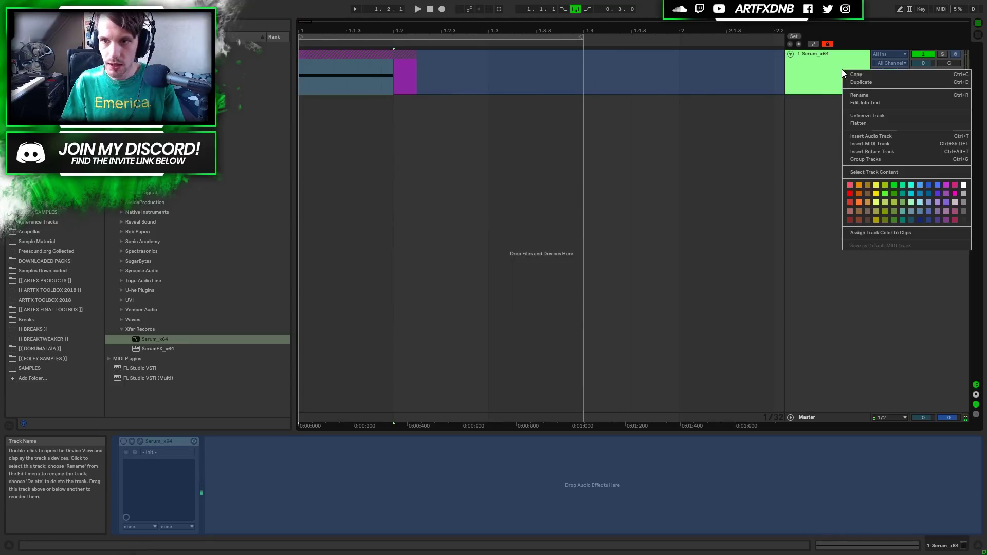
left_click(846, 125)
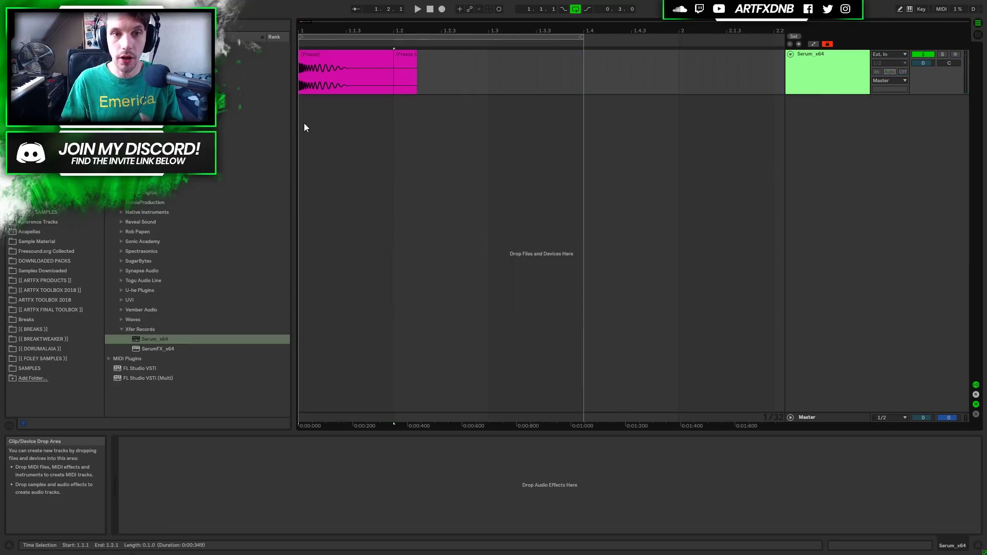
Step: Delete the short leftover clip after beat 1.2 and select the kick audio clip
left_click(409, 69)
mouse_move(320, 30)
left_mouse_down()
mouse_move(320, 72)
mouse_move(320, 36)
left_mouse_up()
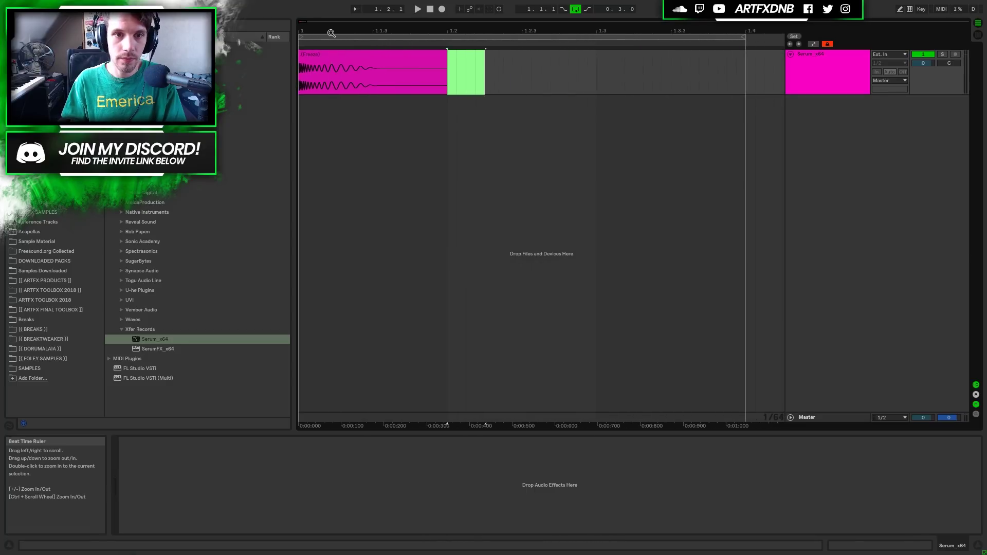
left_click(338, 62)
Step: Add a Saturator to the kick audio track and set its drive to 4 dB while auditioning the kick
left_click(32, 105)
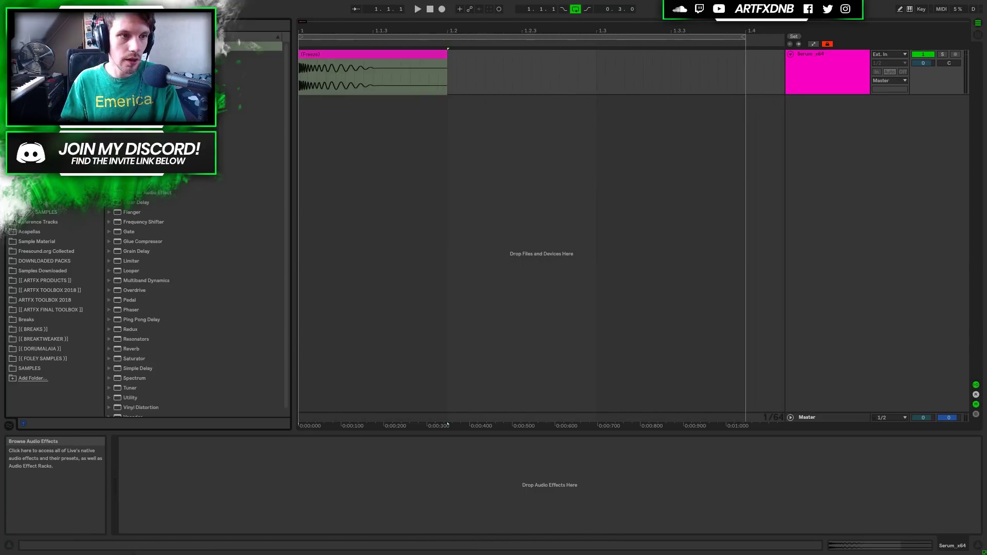
left_click(131, 358)
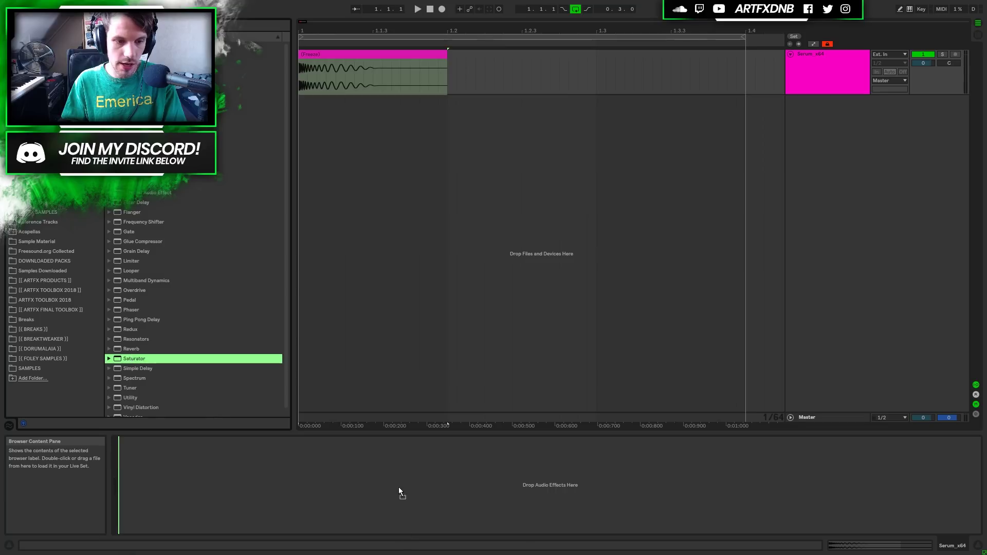
left_click_drag(402, 498, 396, 494)
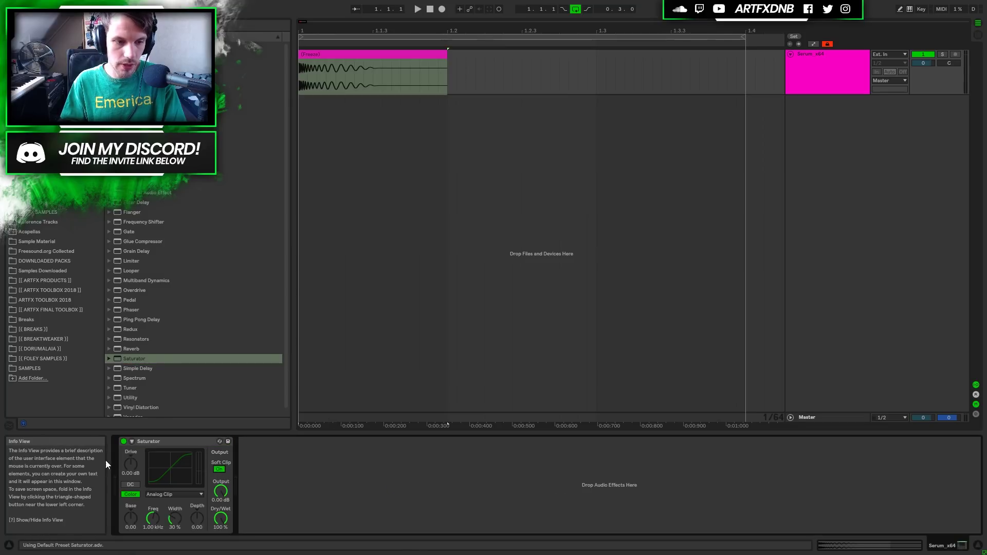
left_click_drag(131, 464, 130, 453)
key("space")
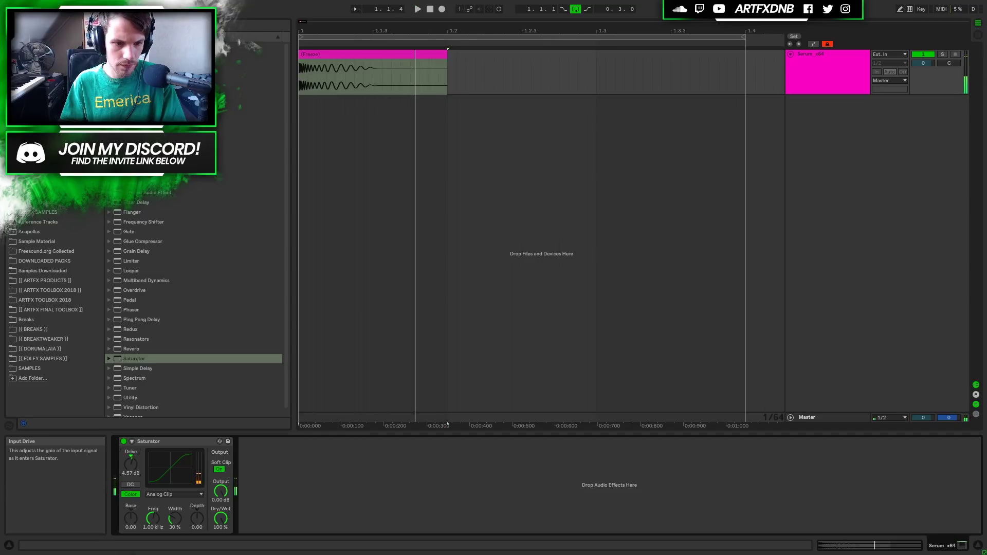
mouse_move(130, 465)
left_mouse_down()
mouse_move(131, 452)
mouse_move(131, 464)
left_mouse_up()
key("space")
Step: Freeze and flatten the kick track with its Saturator, and delete the short leftover clip after beat 1.2
left_click(178, 441)
right_click(869, 61)
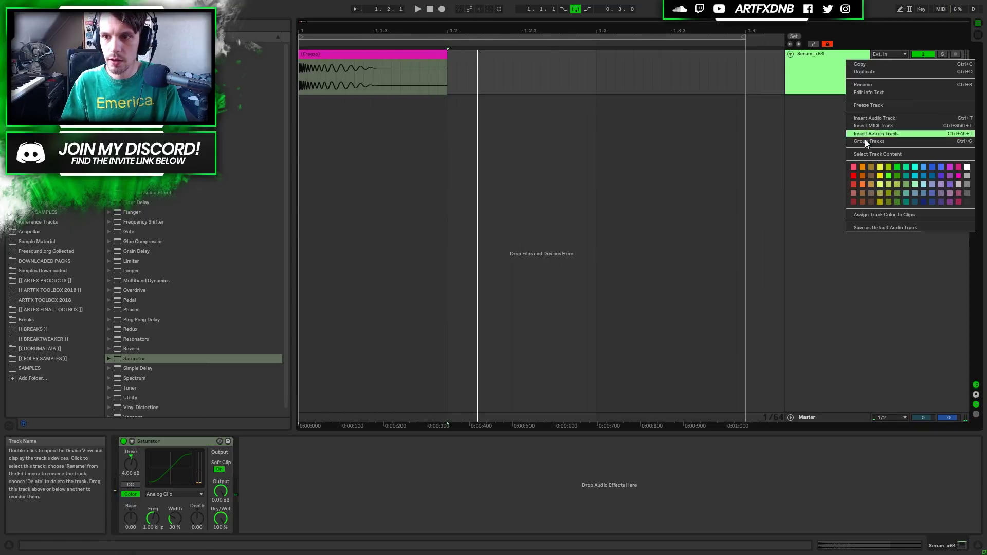
left_click(865, 106)
right_click(825, 61)
left_click(841, 115)
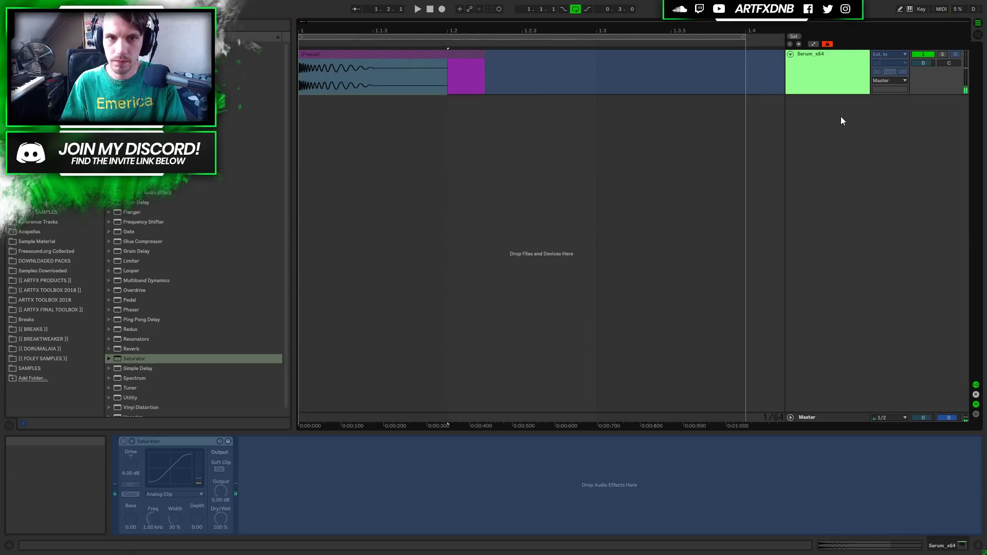
left_click(461, 63)
key("Delete")
left_click_drag(354, 26, 353, 13)
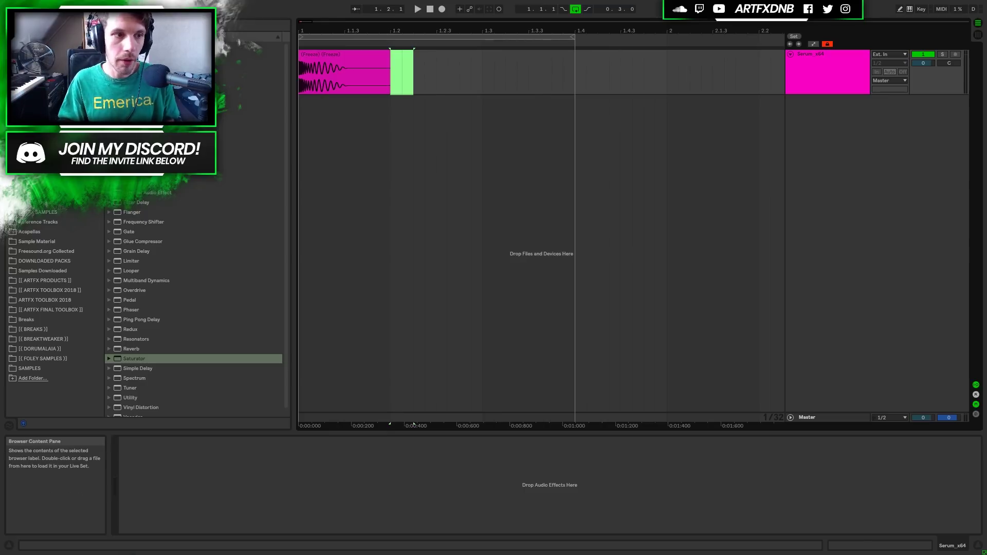
Step: Load a second Serum_x64 instance on a new MIDI track below the kick, move its window aside and unfold the track
left_click(27, 137)
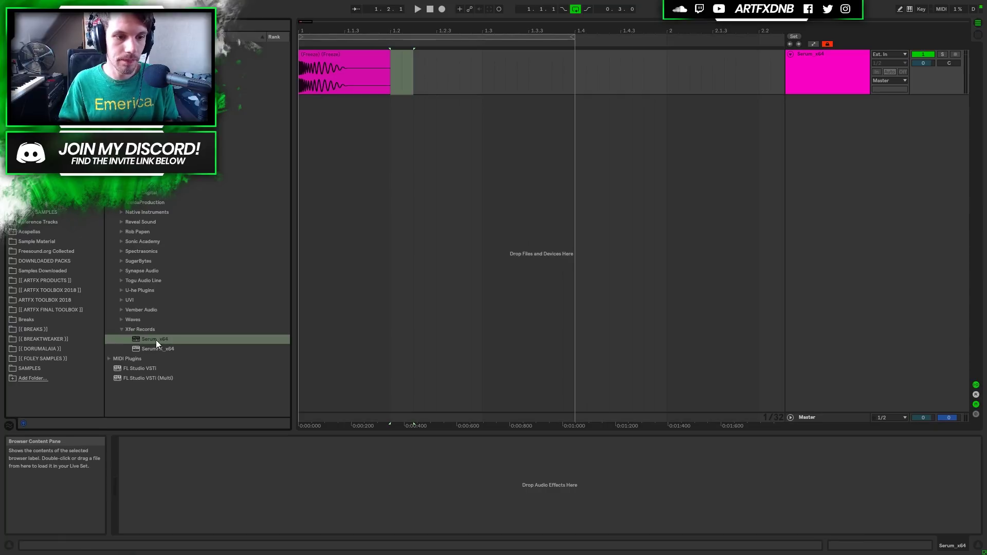
left_click_drag(156, 341, 873, 195)
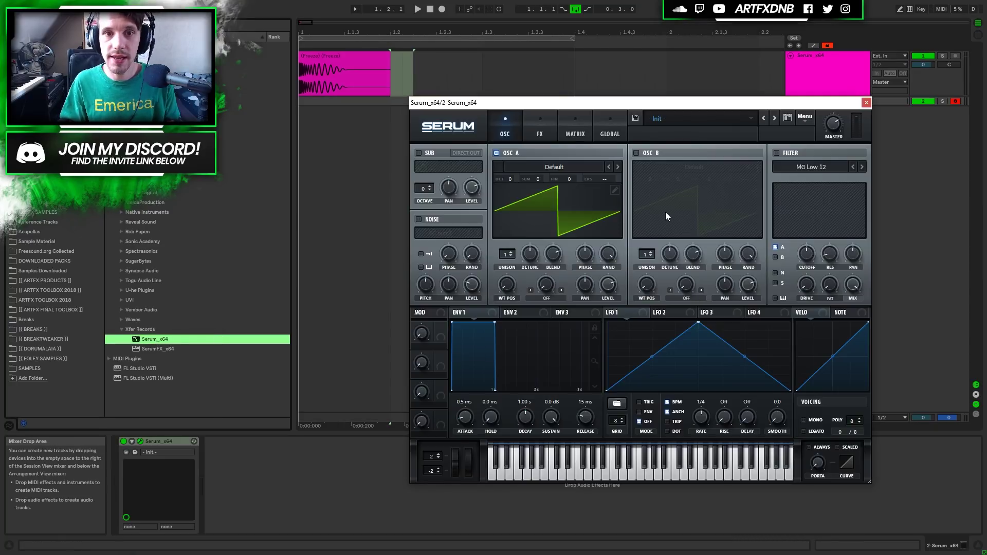
left_click_drag(821, 103, 825, 165)
left_click(791, 101)
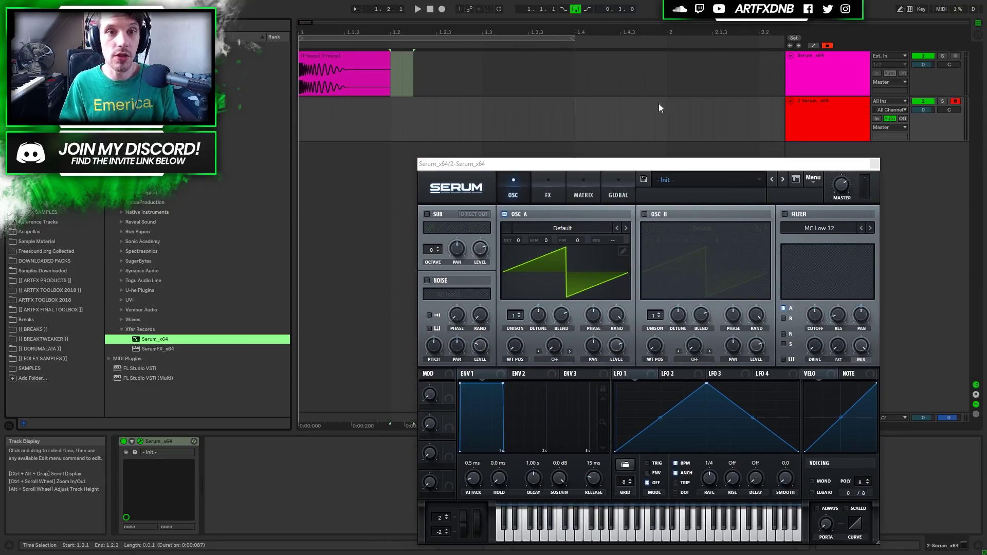
Step: Create a MIDI clip on the new Serum track from 1.1.1 to 1.3 and draw an F3 note across its full length
left_click(299, 122)
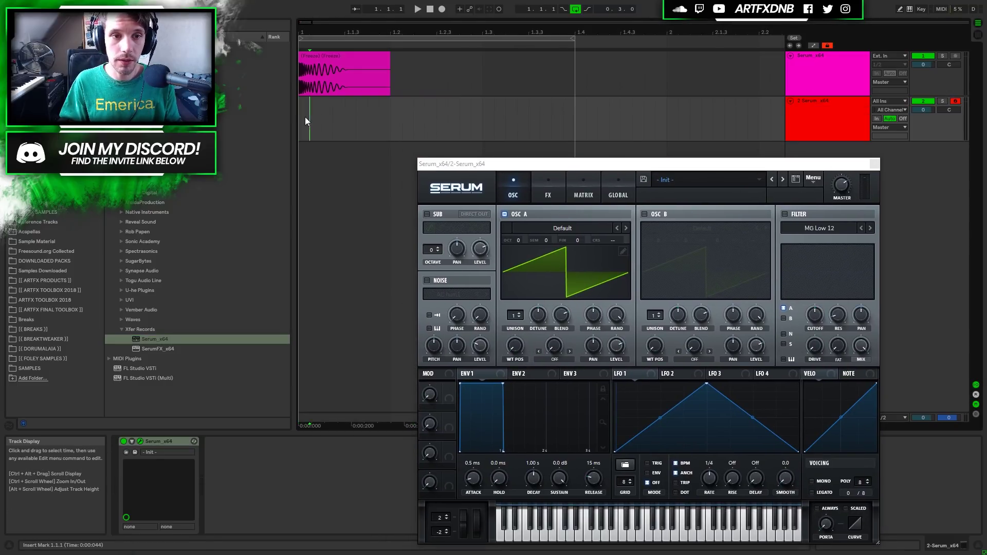
left_click_drag(304, 117, 584, 113)
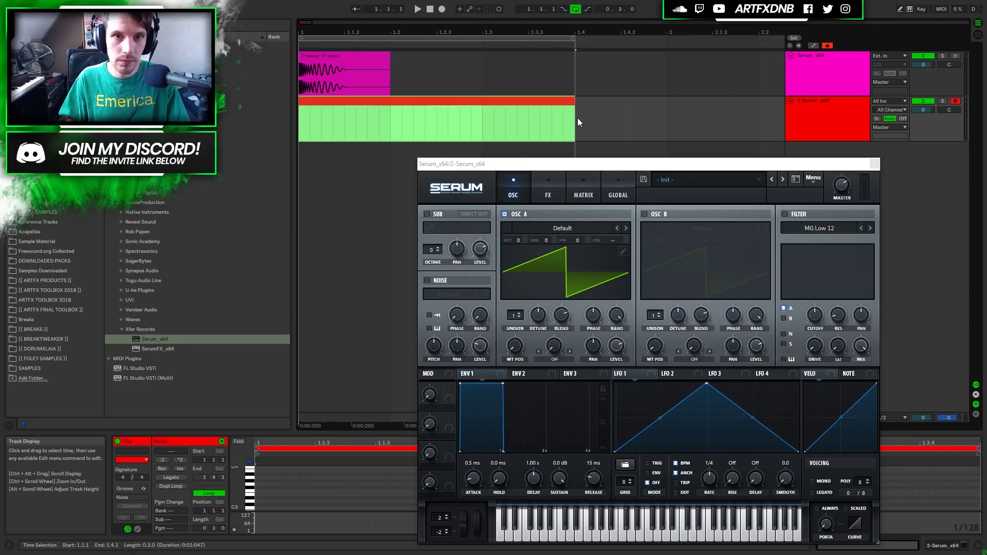
left_click_drag(573, 109, 479, 109)
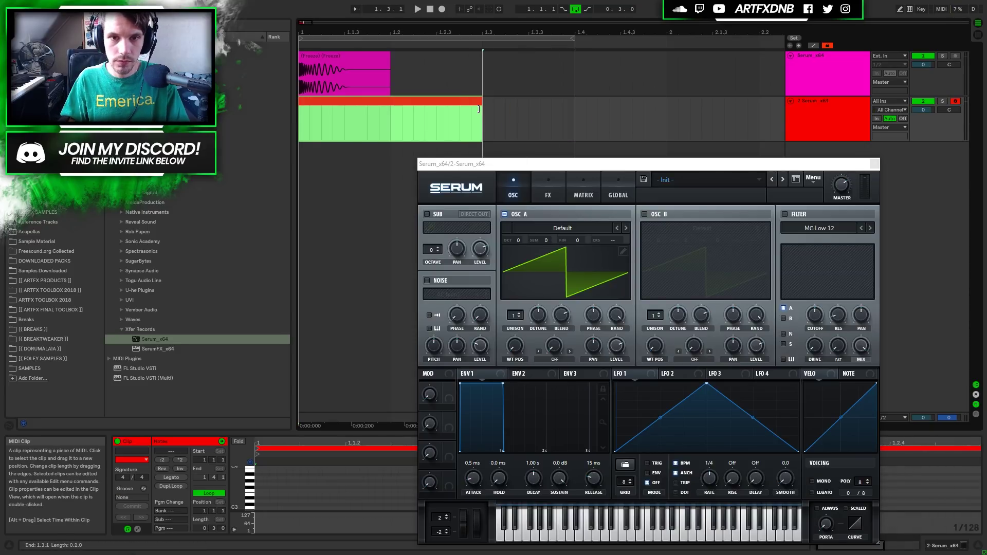
left_click(256, 490)
left_click_drag(256, 491, 944, 508)
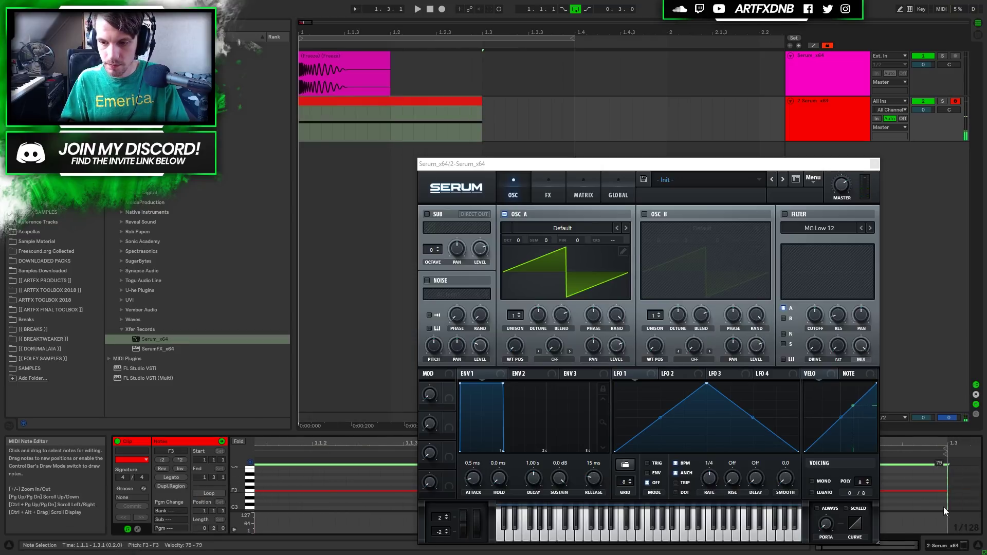
Step: Load the analog Basic Shapes wavetable in oscillator A and move its wavetable position to the triangle wave
left_click(561, 228)
mouse_move(569, 241)
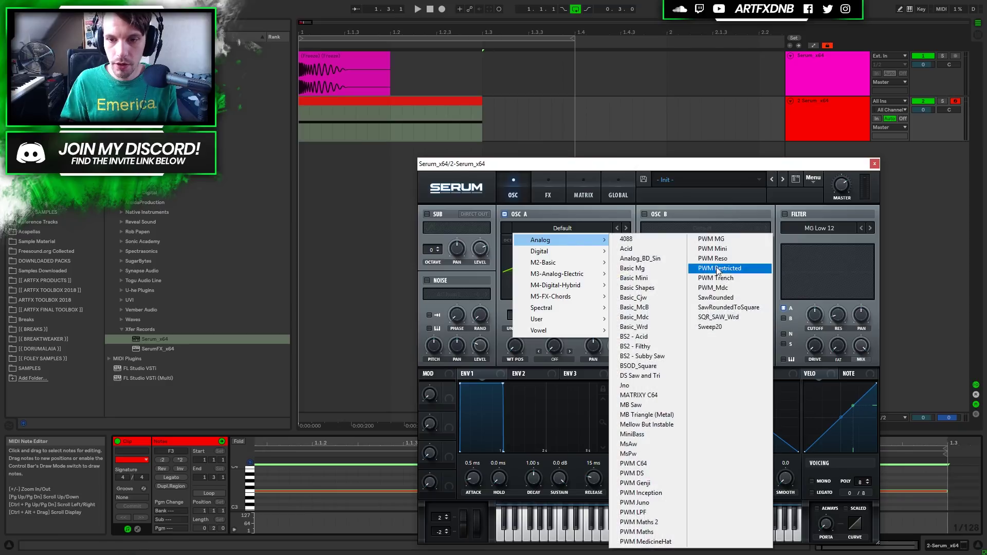
left_click(660, 289)
left_click_drag(511, 351, 516, 314)
left_click(585, 523)
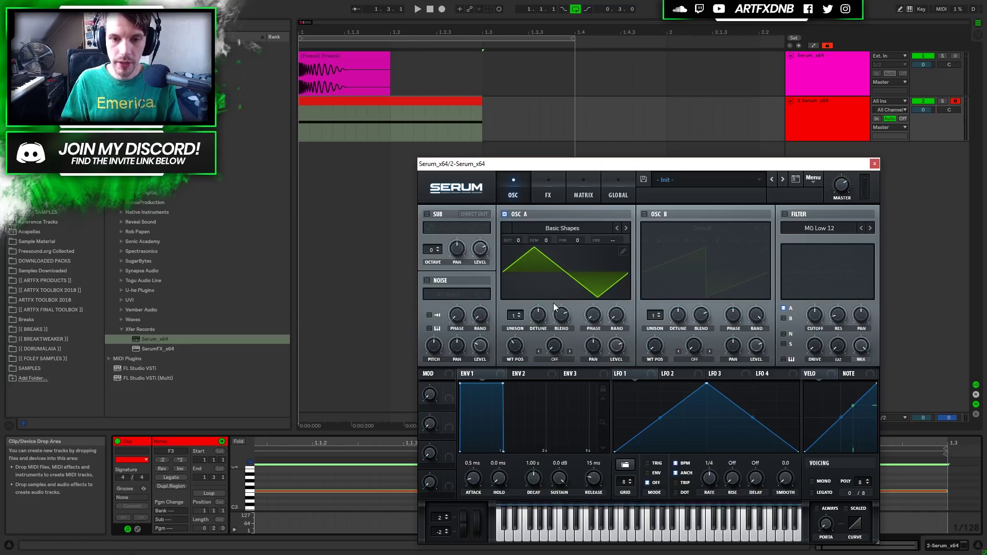
Step: Play the new MIDI clip together with the kick, and mute the kick audio track
left_click(314, 99)
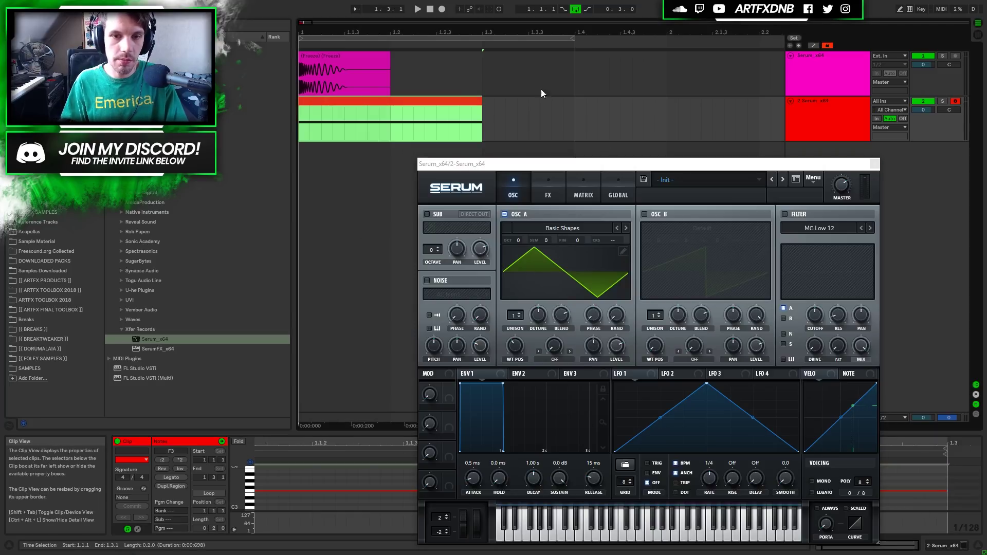
key("space")
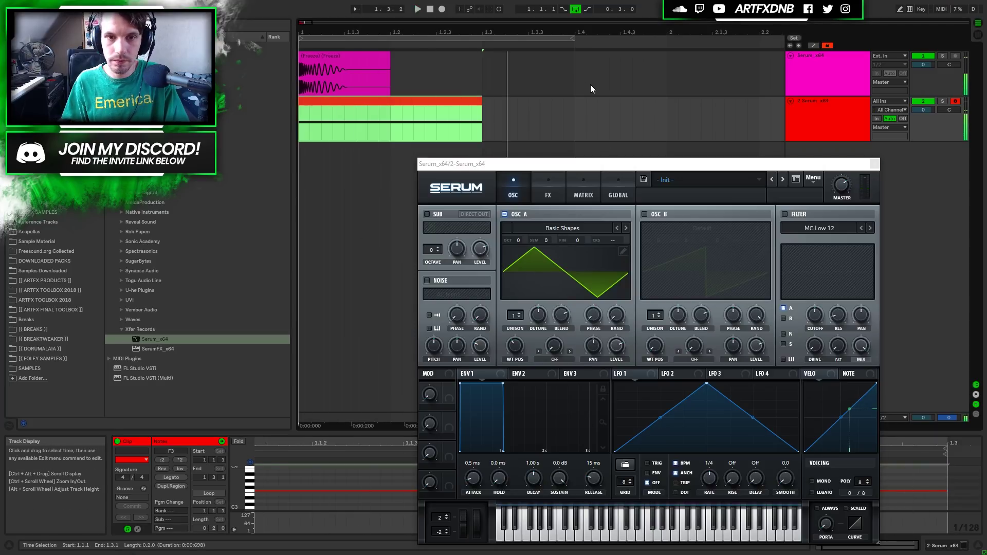
left_click(914, 55)
left_click(913, 54)
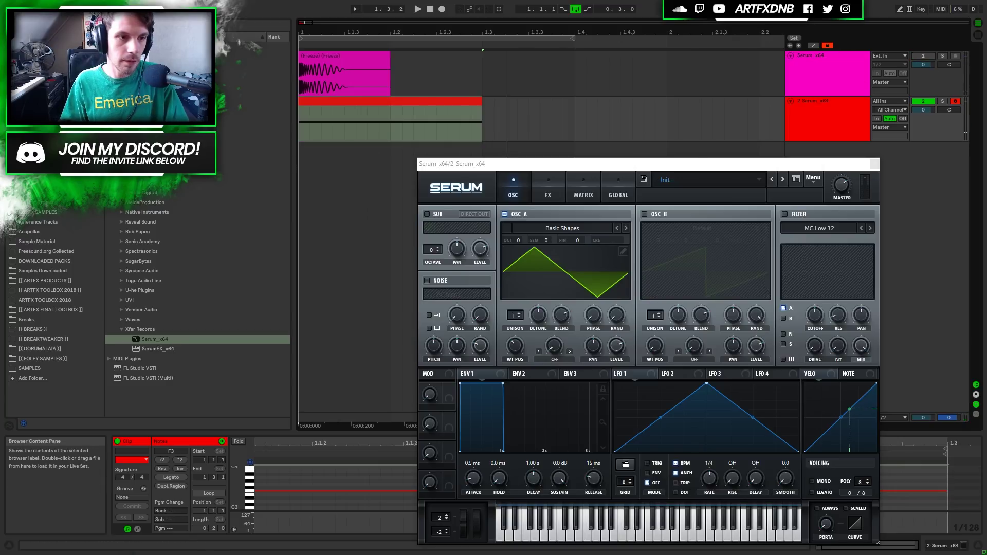
Step: Add an EQ Eight after the new Serum and leave only its third band, at 200 Hz, enabled
left_click(37, 107)
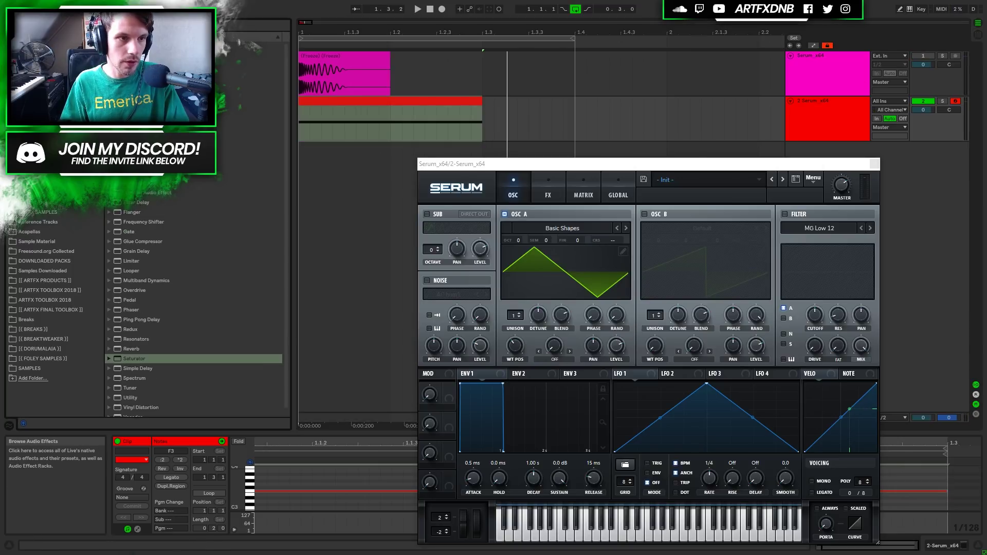
left_click(144, 164)
left_click_drag(955, 479, 958, 513)
left_click_drag(531, 166, 617, 103)
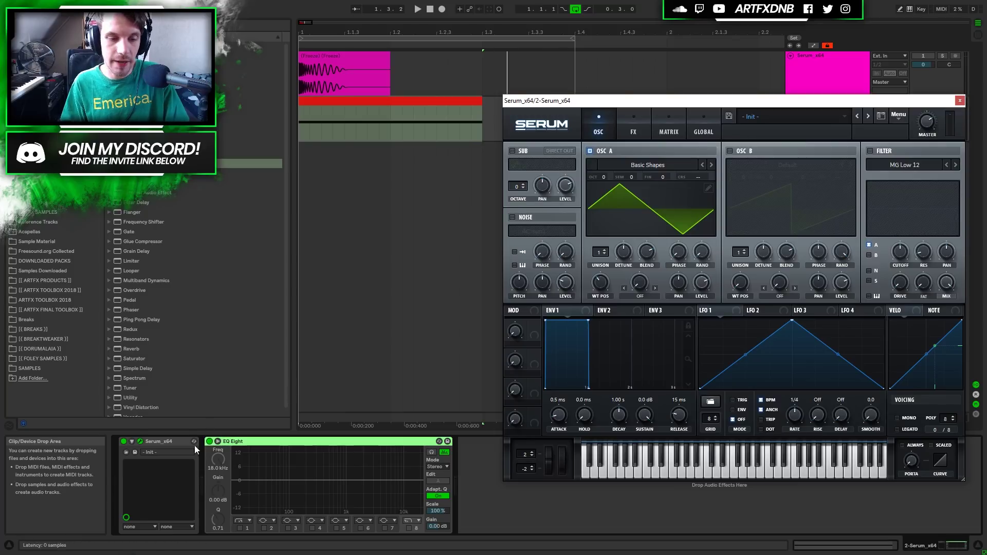
left_click(217, 442)
left_click(217, 442)
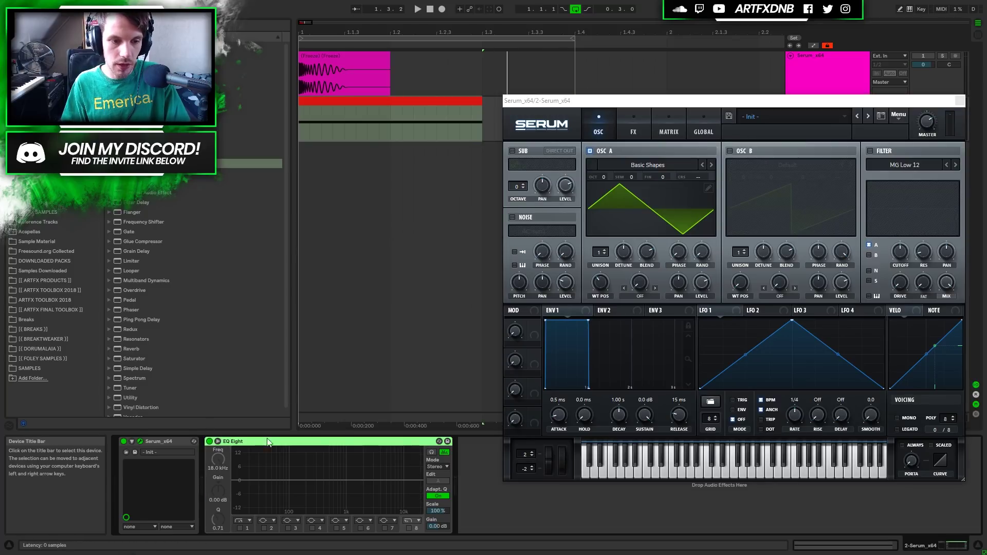
left_click(287, 528)
scroll(219, 460, "down", 10)
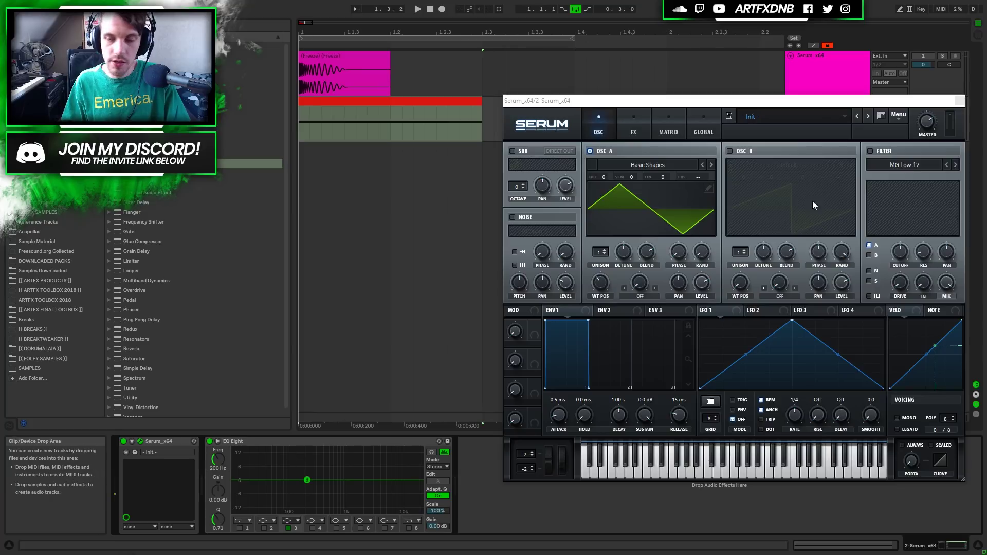
Step: Transpose the clip's MIDI note down an octave to F2 and play it while watching the EQ Eight spectrum
right_click(605, 176)
key("space")
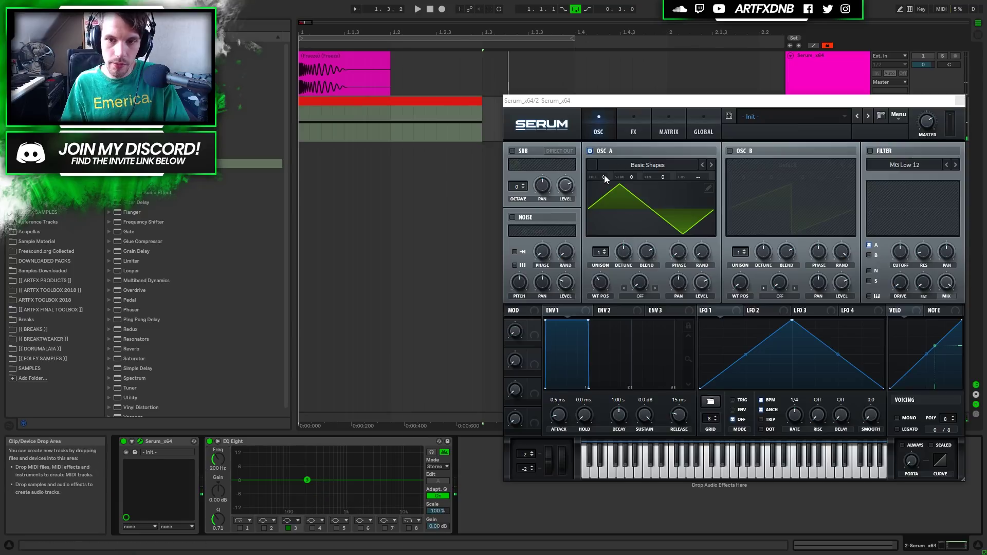
double_click(434, 101)
left_click(303, 491)
key("space")
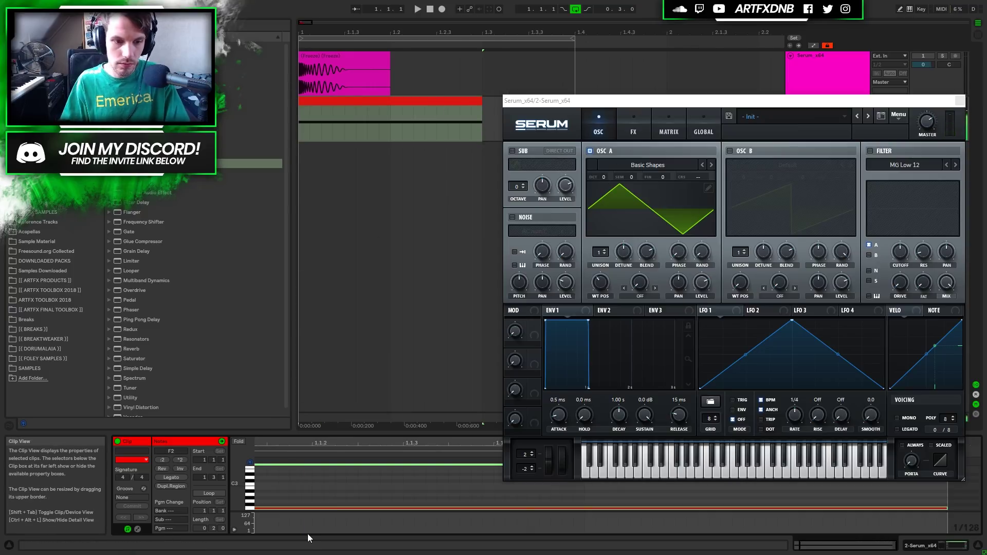
left_click(952, 547)
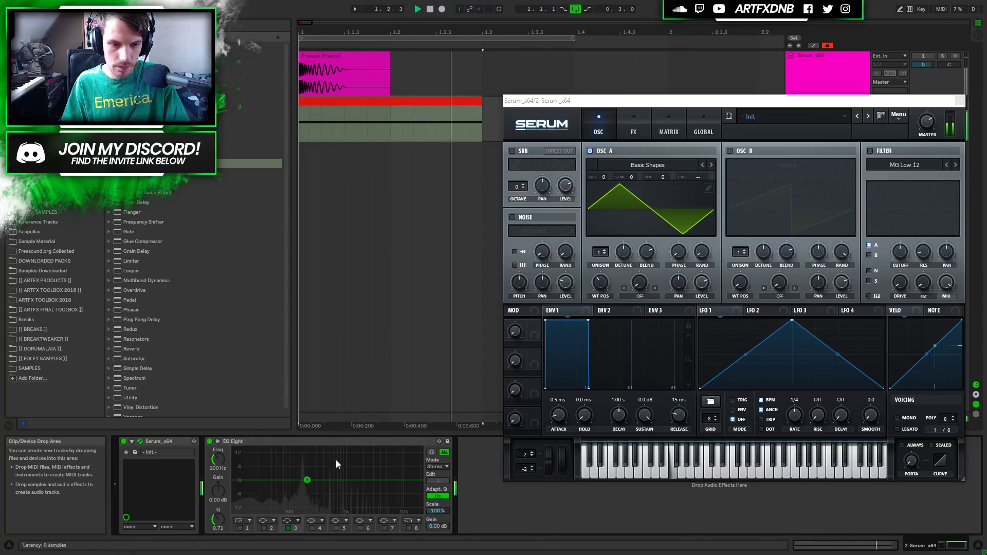
key("space")
Step: Raise the clip's MIDI note by two semitones, audition it and return to the track's devices
double_click(378, 120)
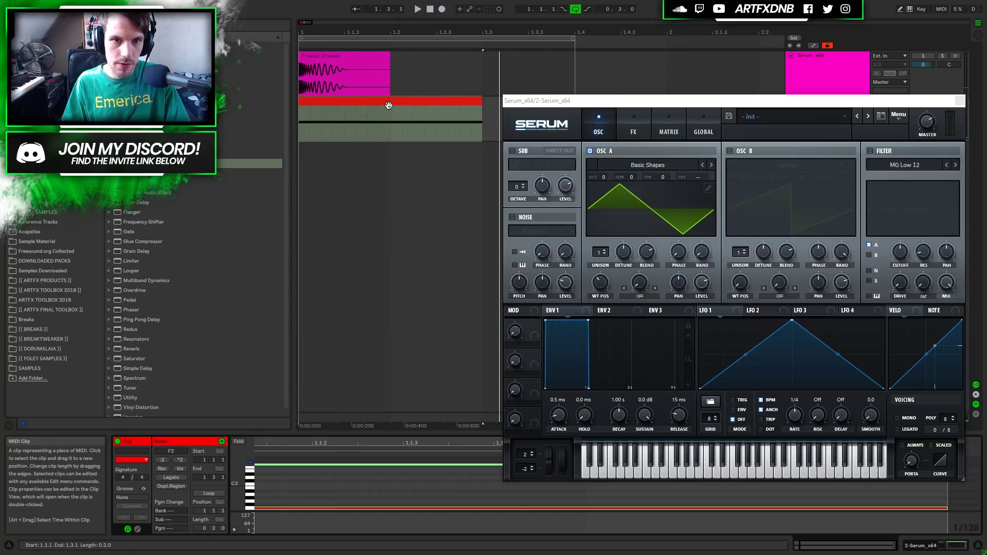
key("Up")
key("Up")
key("space")
left_click(936, 547)
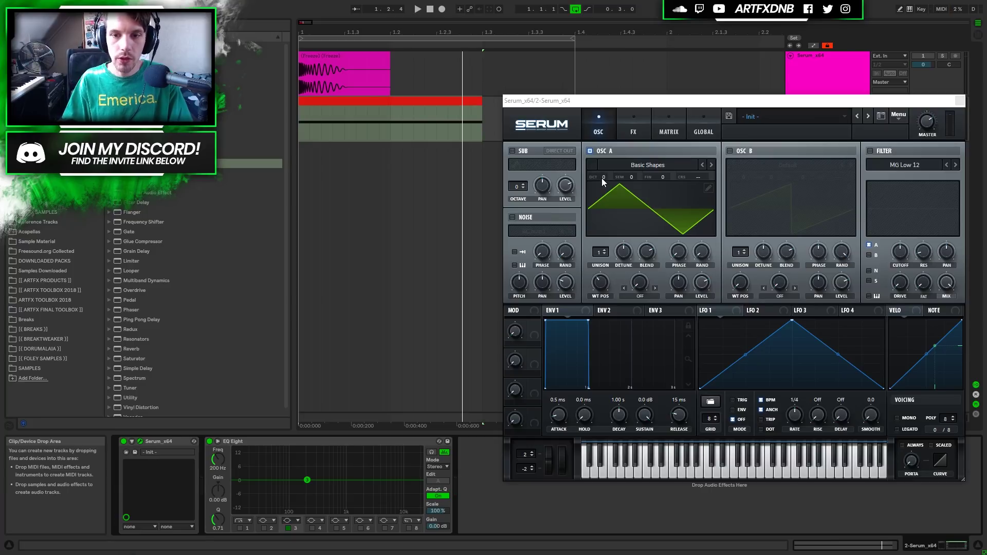
Step: Shape LFO 1 as a falling curve in envelope mode at 6.3 Hz without tempo sync, and assign it to oscillator A's level
left_click(708, 314)
left_click_drag(792, 320, 701, 320)
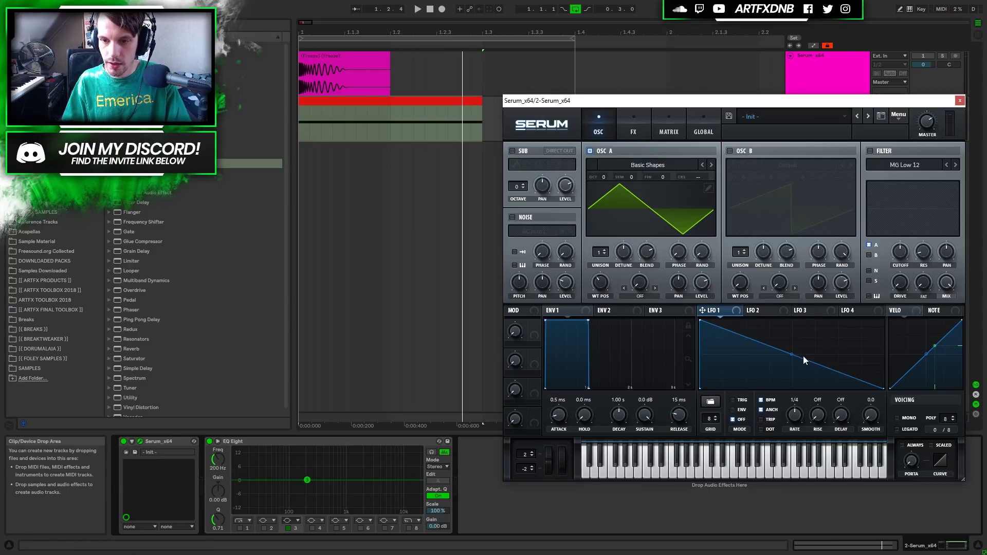
left_click(761, 400)
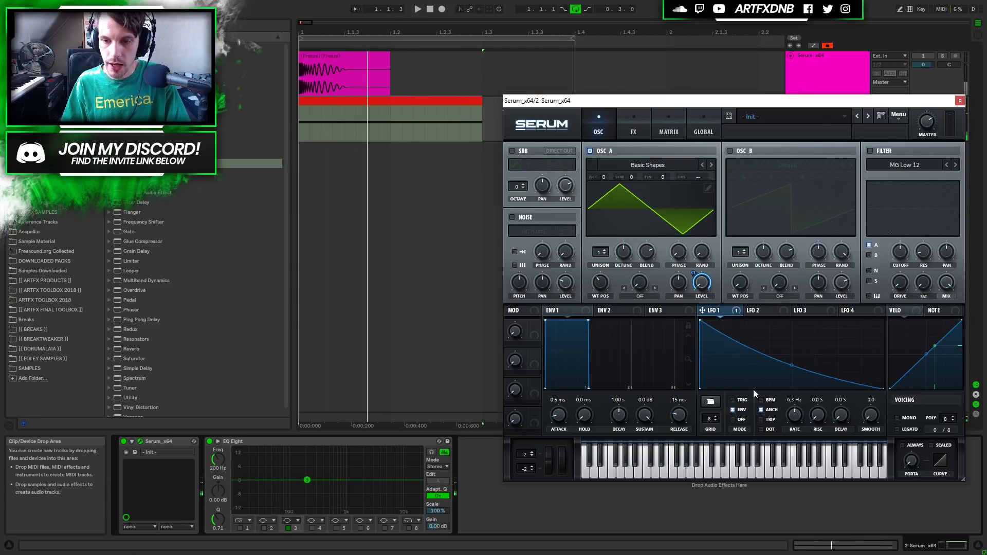
Step: Add two points to the LFO 1 curve, one early and one past the middle, bulging the decay upwards while auditioning
double_click(756, 345)
mouse_move(756, 344)
left_mouse_down()
mouse_move(754, 318)
mouse_move(730, 326)
mouse_move(744, 330)
left_mouse_up()
key("space")
key("space")
key("space")
key("space")
key("space")
key("space")
key("space")
key("space")
double_click(790, 379)
left_click_drag(790, 379, 816, 365)
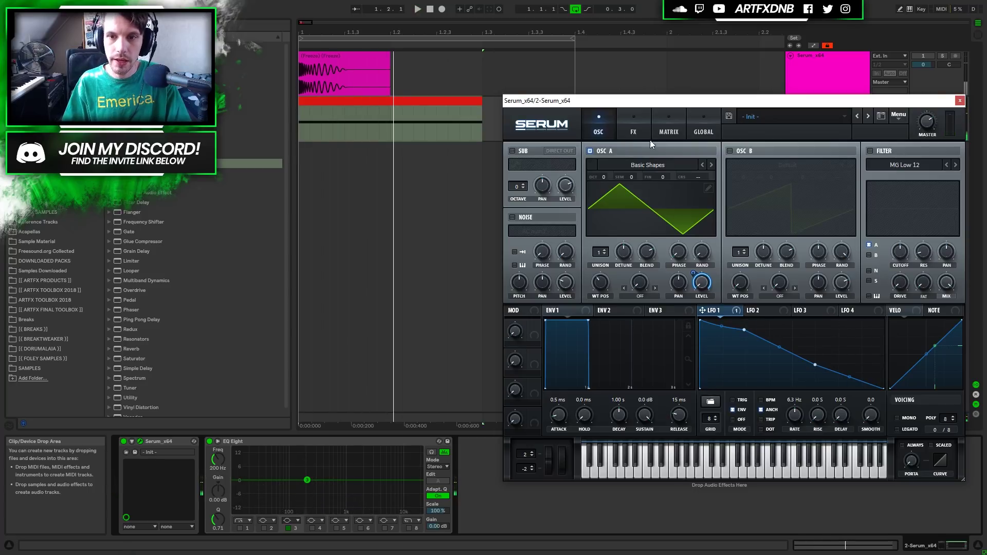
Step: Shape LFO 2 as a steep falling curve in envelope mode at 13.8 Hz without tempo sync
left_click(763, 312)
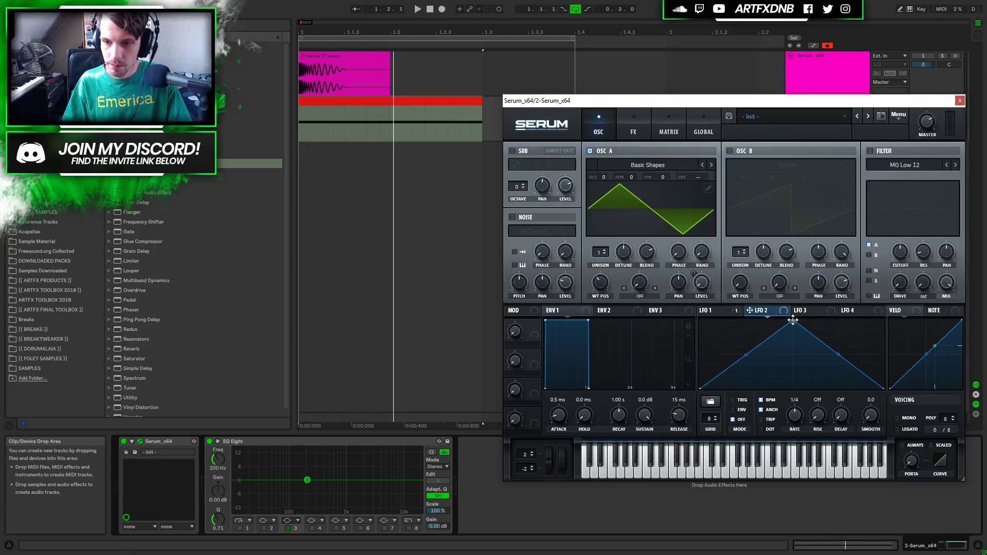
left_click_drag(793, 320, 700, 320)
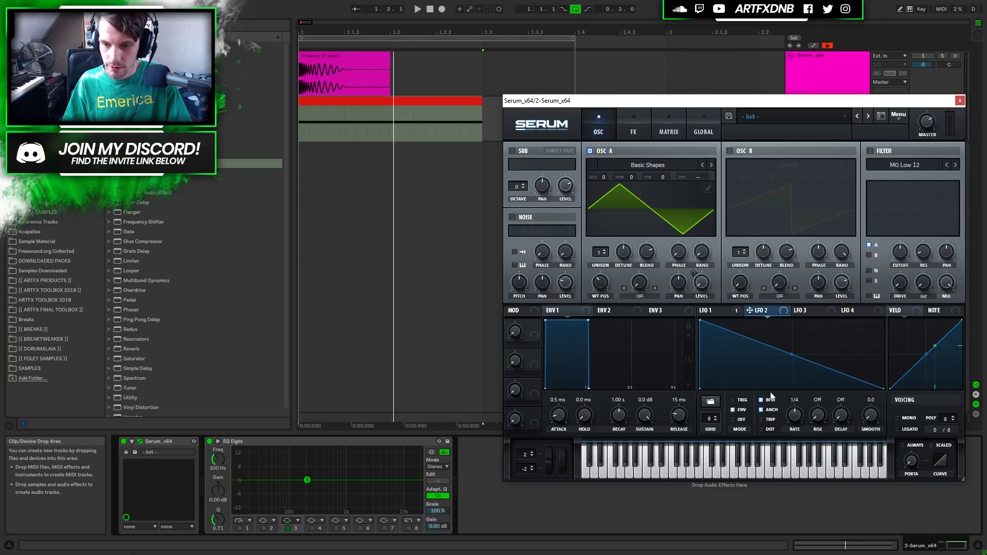
left_click_drag(800, 413, 801, 412)
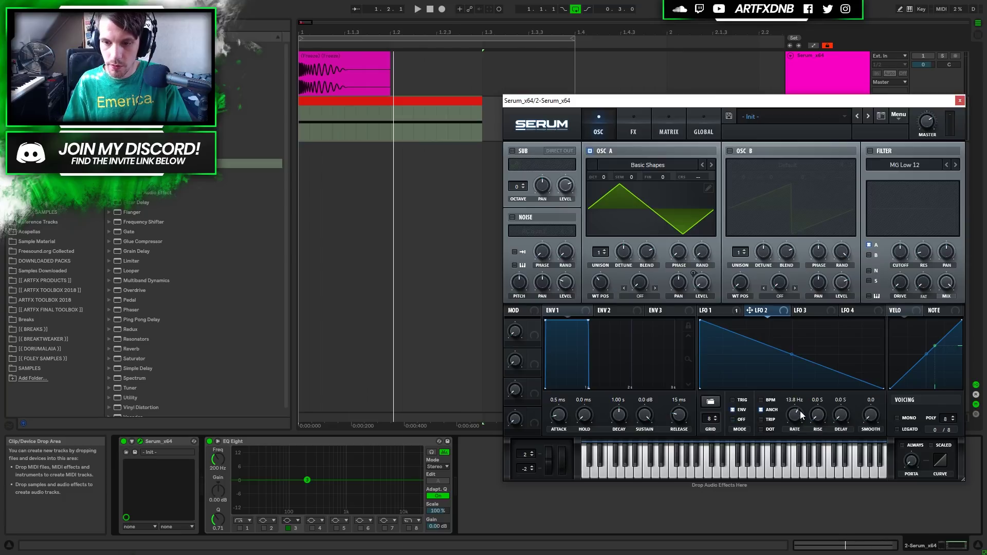
left_click_drag(790, 356, 785, 375)
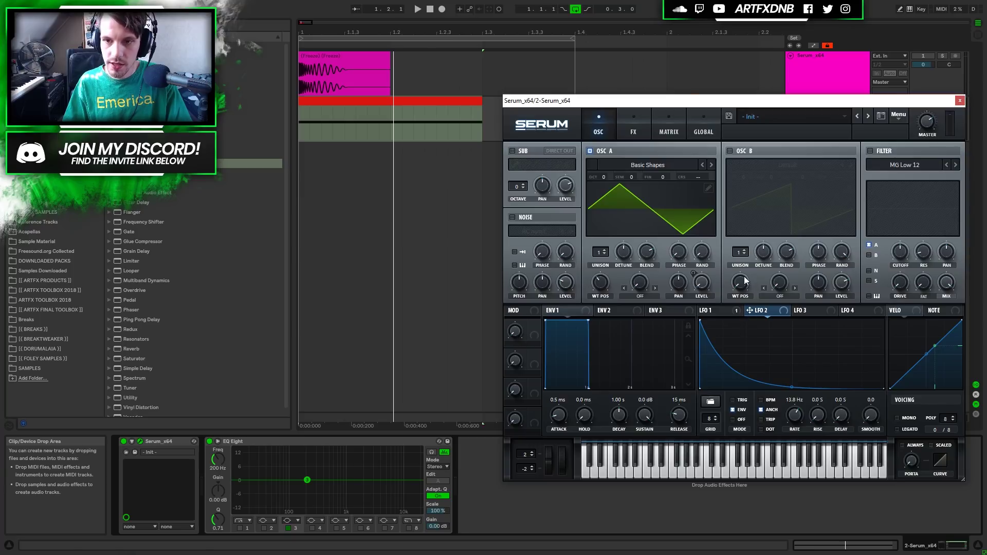
Step: Add a modulation matrix row with LFO 2 as source and the global master tuning as destination
left_click(704, 128)
left_click(670, 128)
left_click(537, 181)
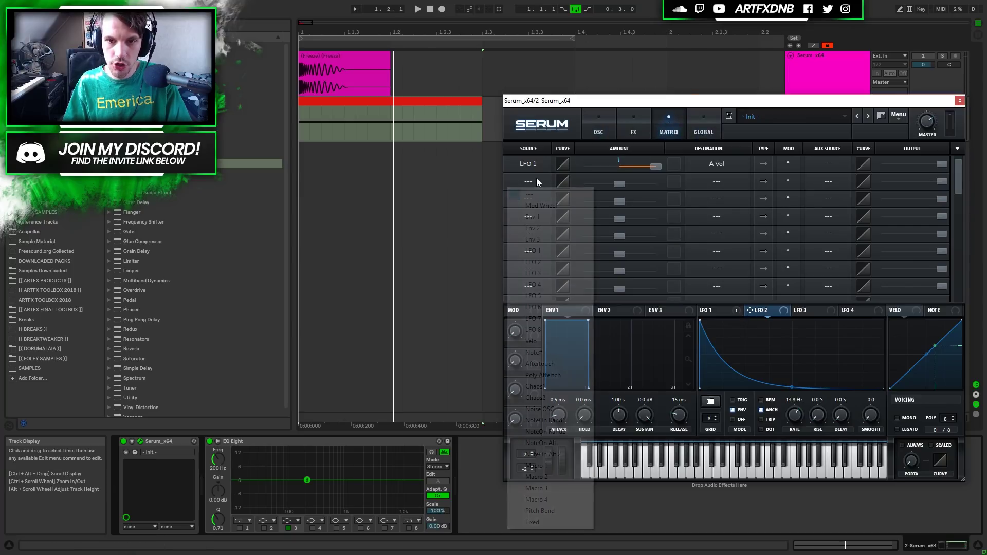
left_click(533, 262)
left_click(717, 182)
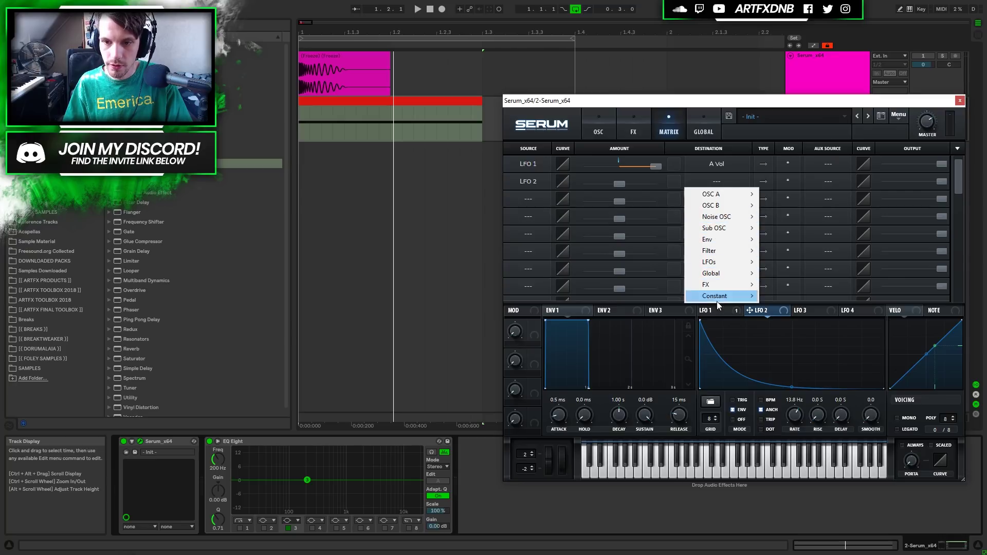
mouse_move(712, 273)
left_click(784, 271)
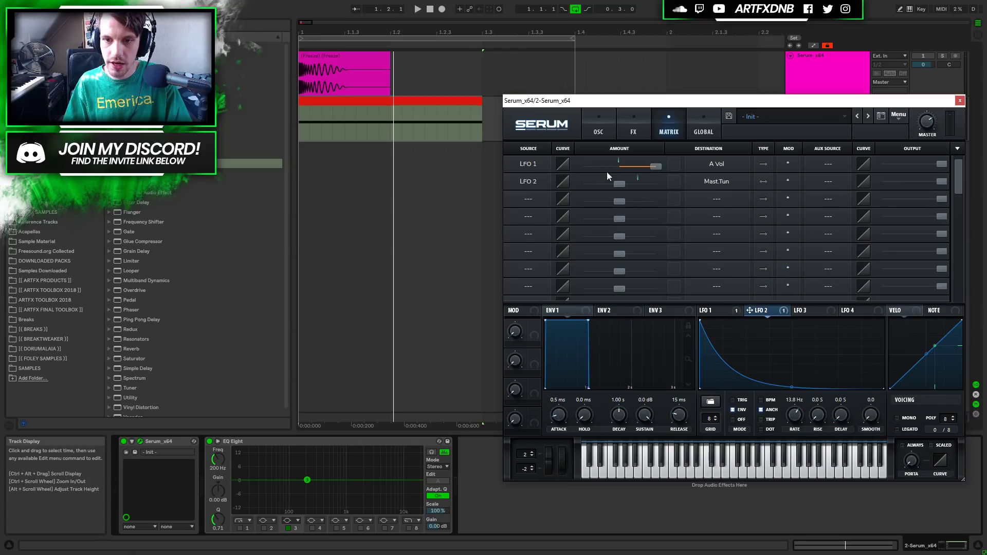
Step: Raise the LFO 2 amount on master tuning to a little under half of its positive range while auditioning
mouse_move(626, 186)
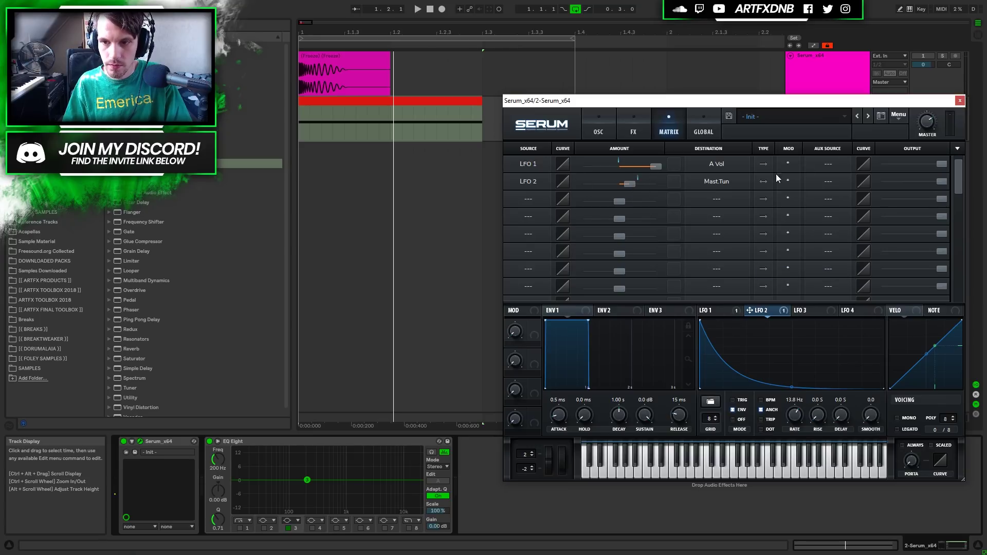
key("space")
key("space")
left_click_drag(628, 183, 635, 181)
key("space")
key("space")
key("space")
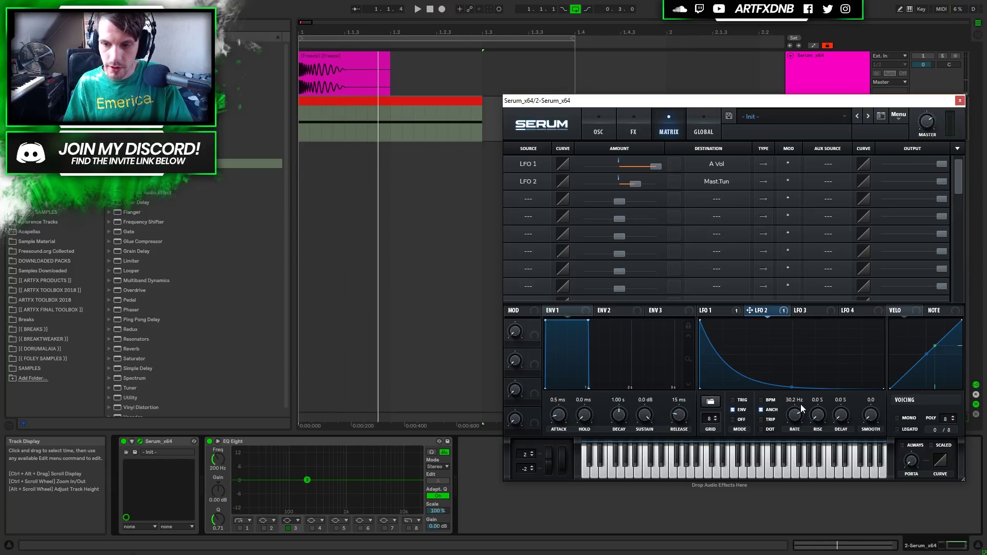
Step: Raise LFO 2's rate to 42.4 Hz and audition the faster pitch drop repeatedly
left_click_drag(792, 419, 793, 413)
key("space")
key("space")
key("space")
key("space")
key("space")
key("space")
key("space")
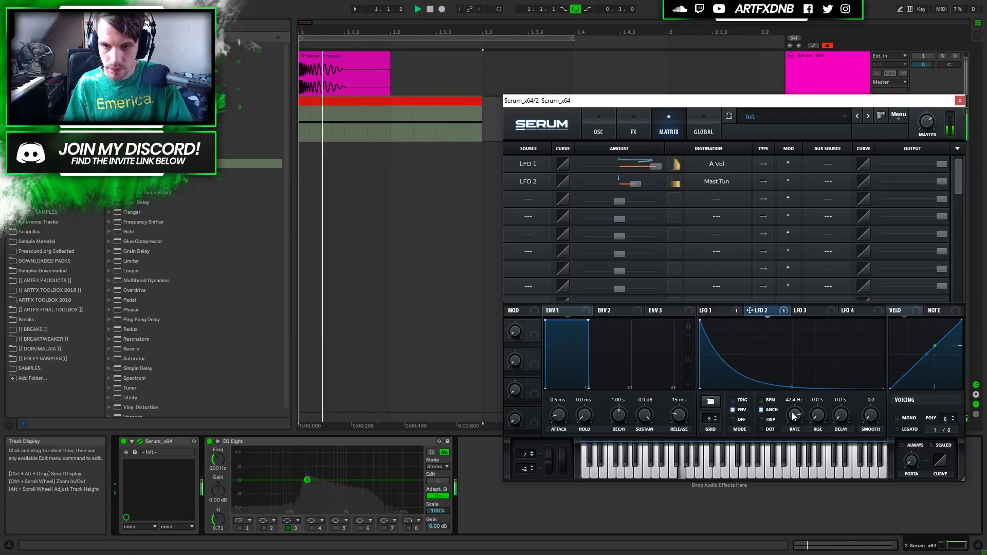
key("space")
key("space")
key("space")
key("space")
key("space")
key("space")
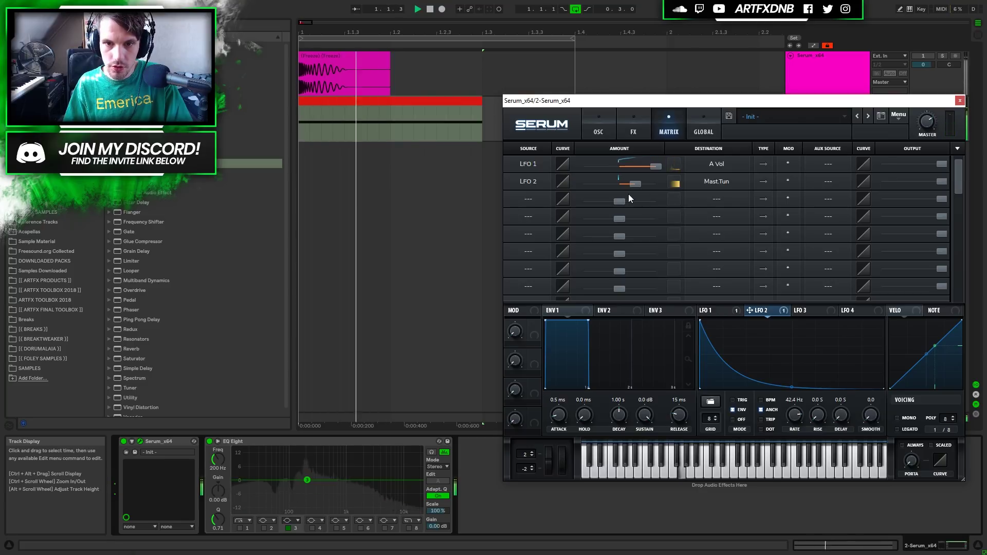
key("space")
Step: Audition the drum with the LFO 2 row's output at zero, and restore that output to full
left_click(599, 132)
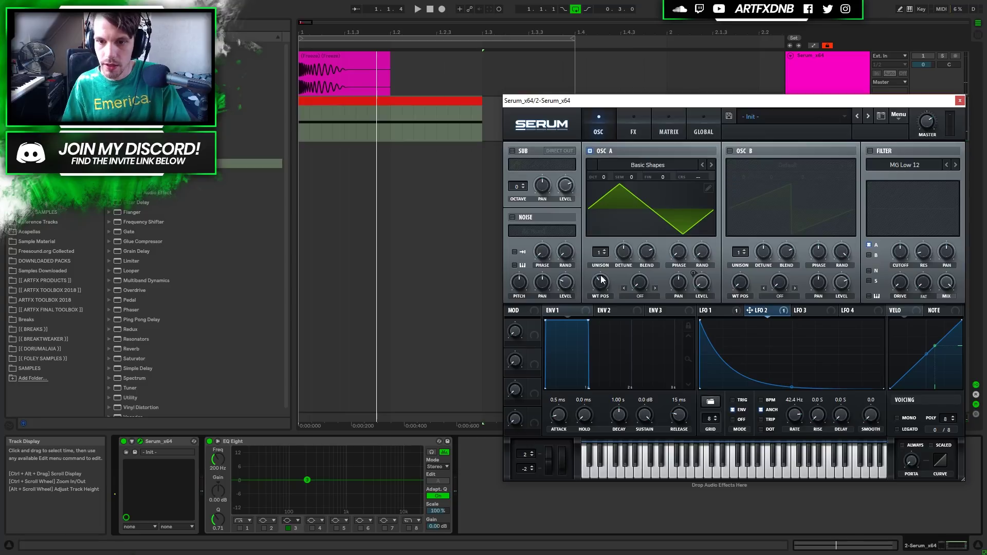
left_click(669, 129)
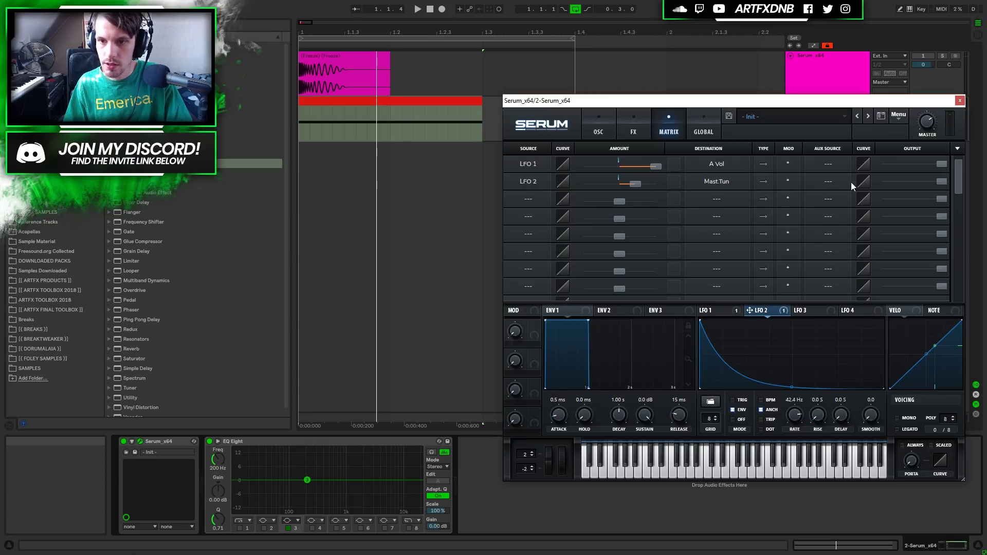
left_click_drag(942, 182, 756, 201)
key("space")
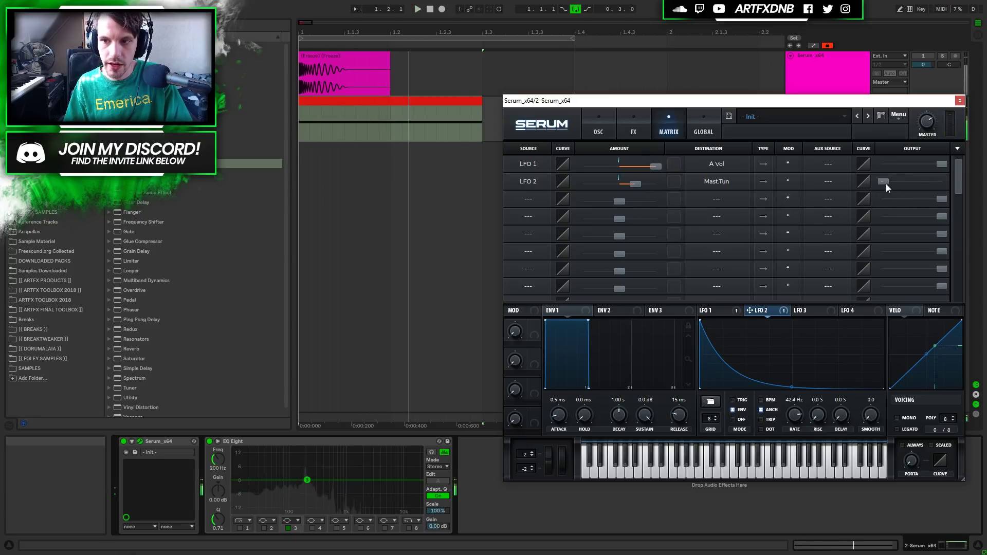
left_click_drag(886, 181, 942, 181)
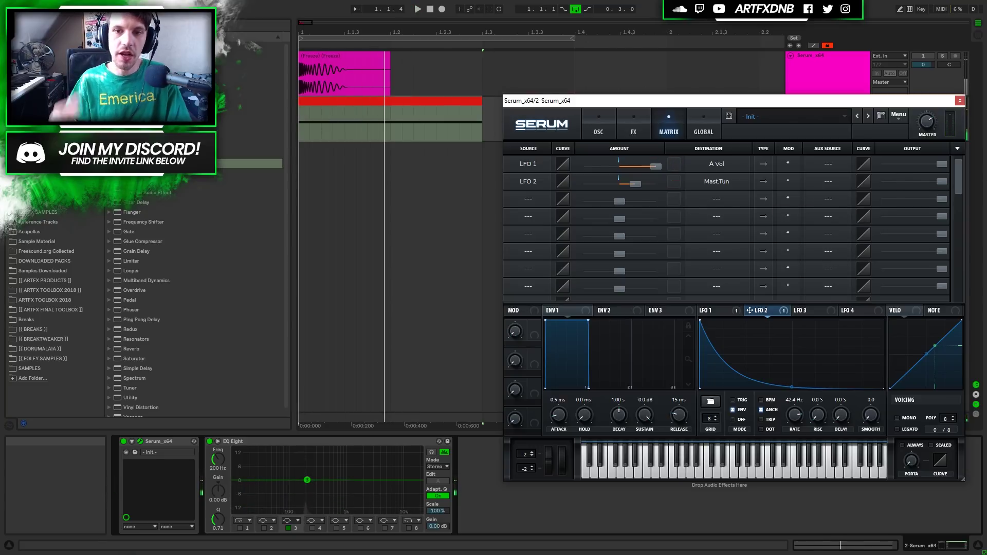
Step: Enable the noise oscillator with the Analog noise BrightWhite and audition the drum
left_click(601, 123)
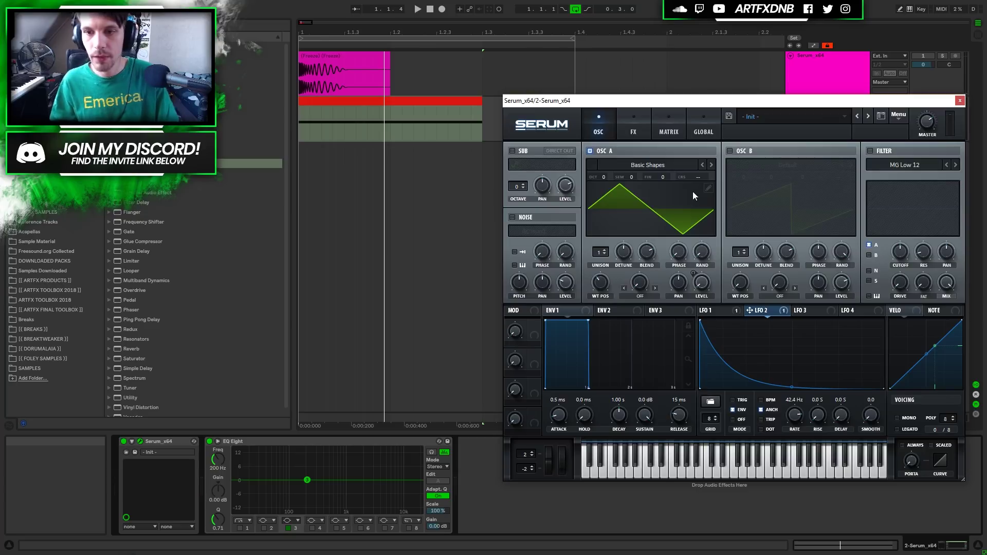
left_click(535, 231)
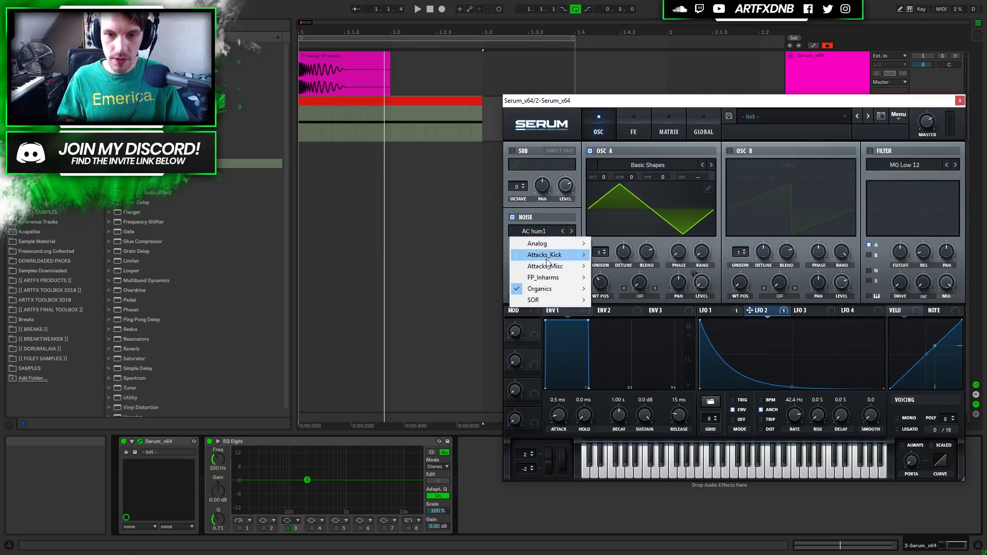
mouse_move(548, 293)
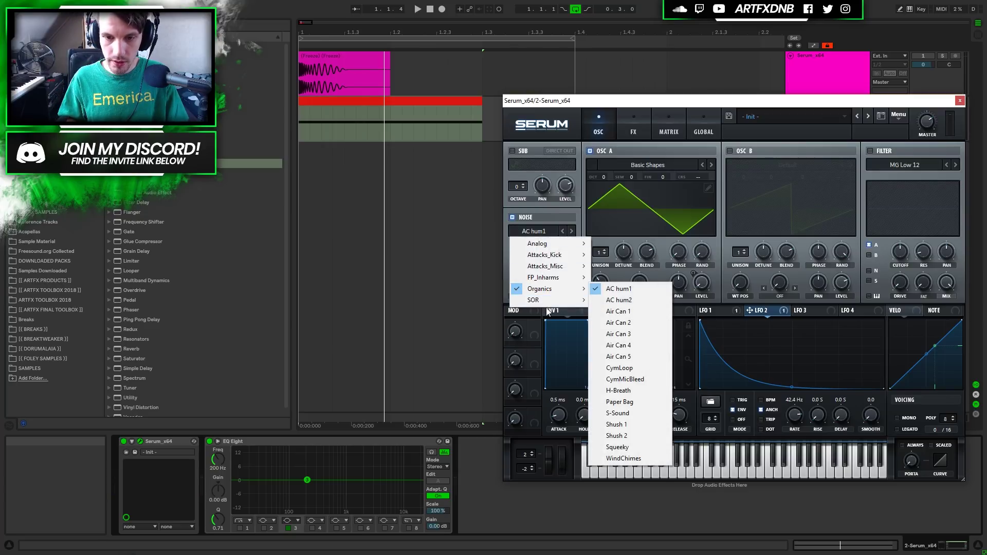
mouse_move(548, 244)
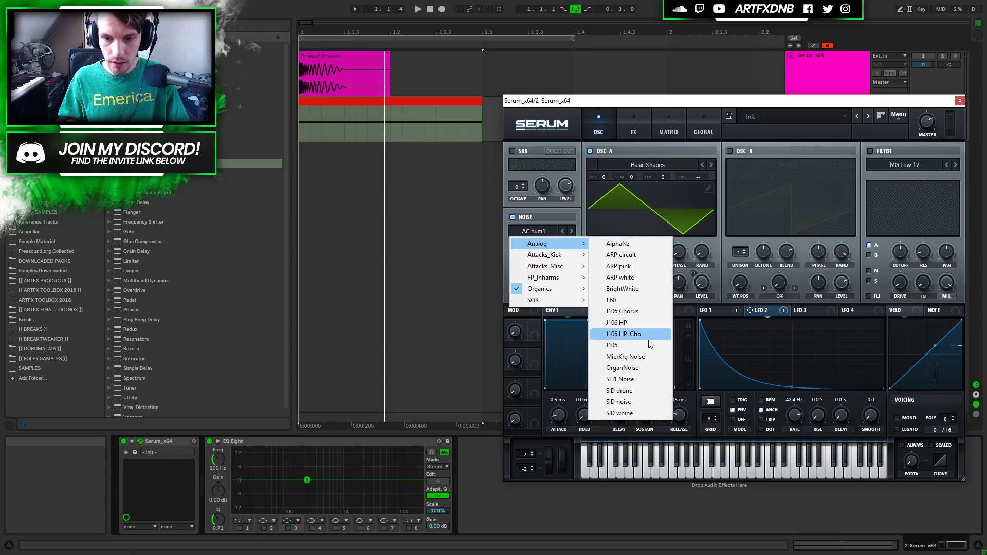
left_click(633, 292)
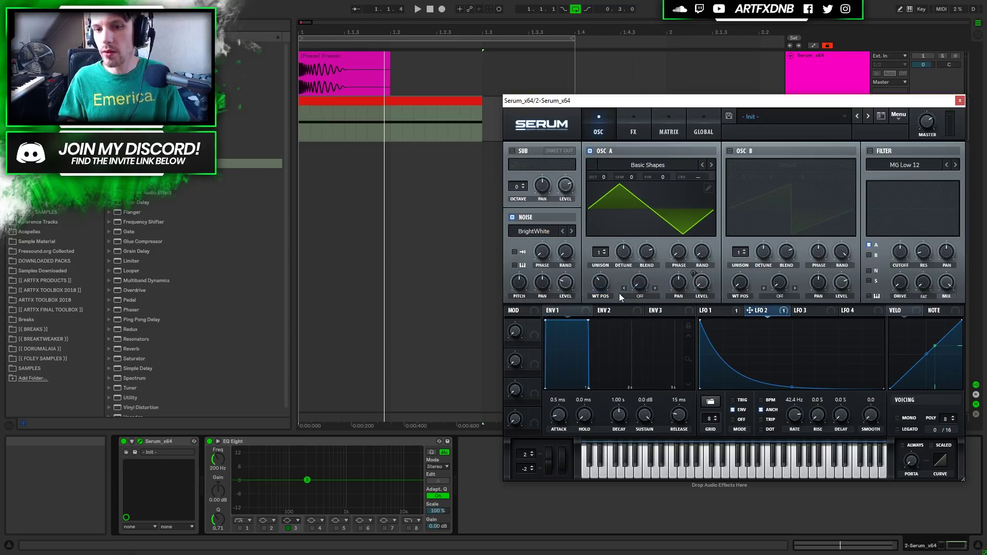
key("space")
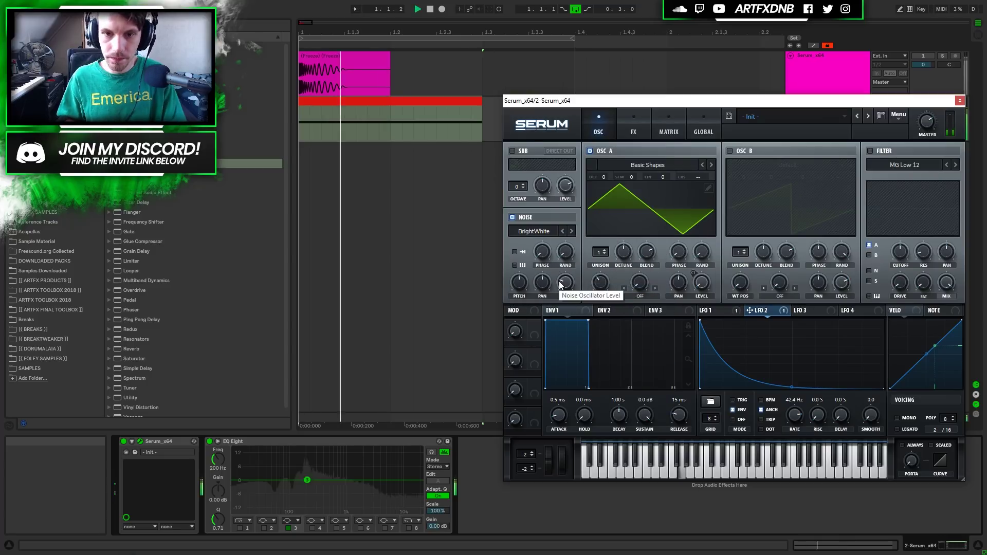
key("space")
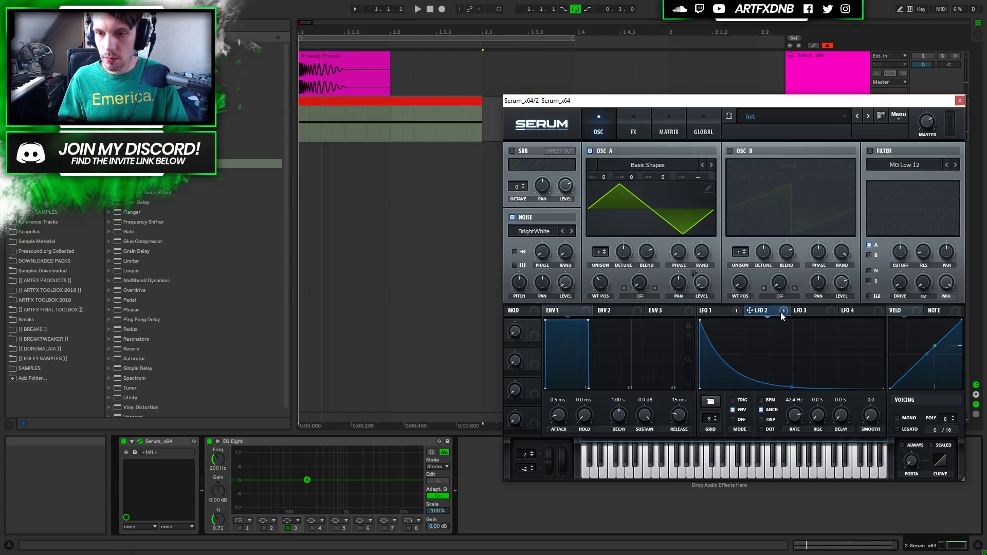
Step: Assign LFO 3 to the noise level as a straight falling ramp in envelope mode at 3.6 Hz without tempo sync
left_click(808, 311)
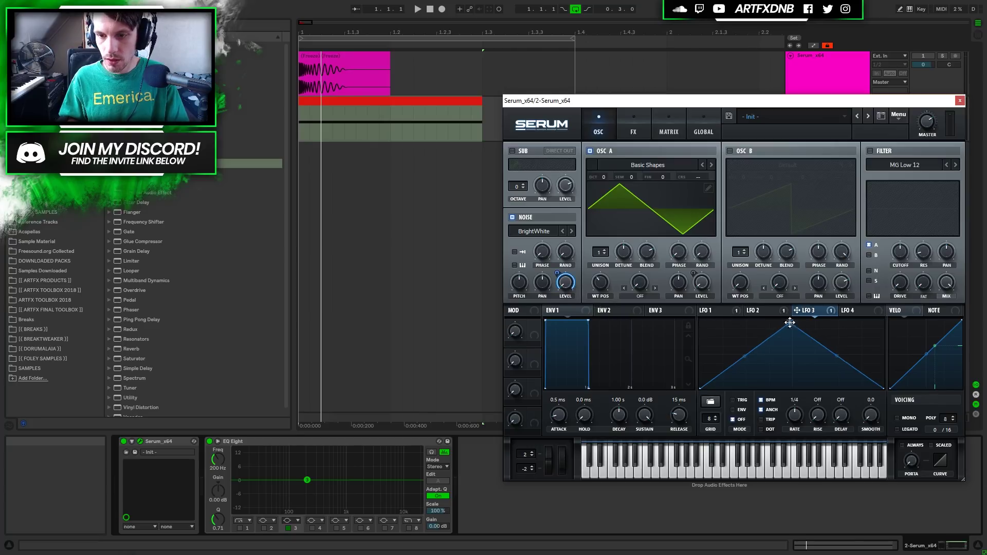
left_click_drag(790, 322, 700, 321)
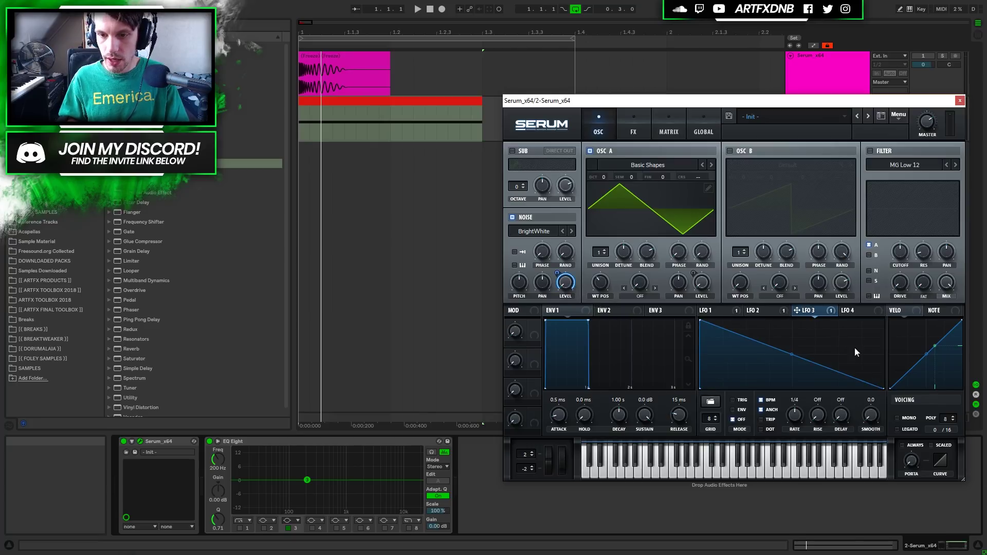
left_click(761, 411)
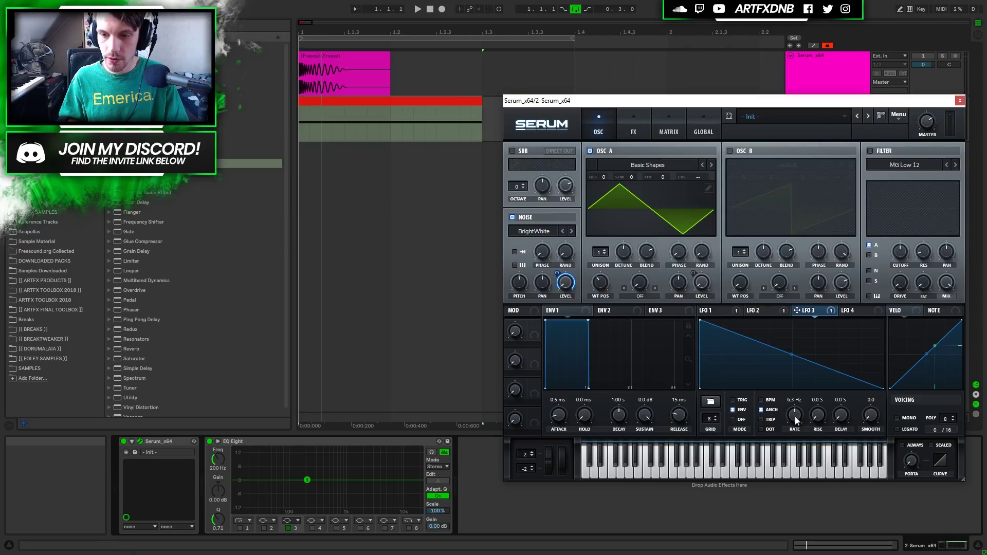
left_click_drag(796, 419, 796, 431)
key("space")
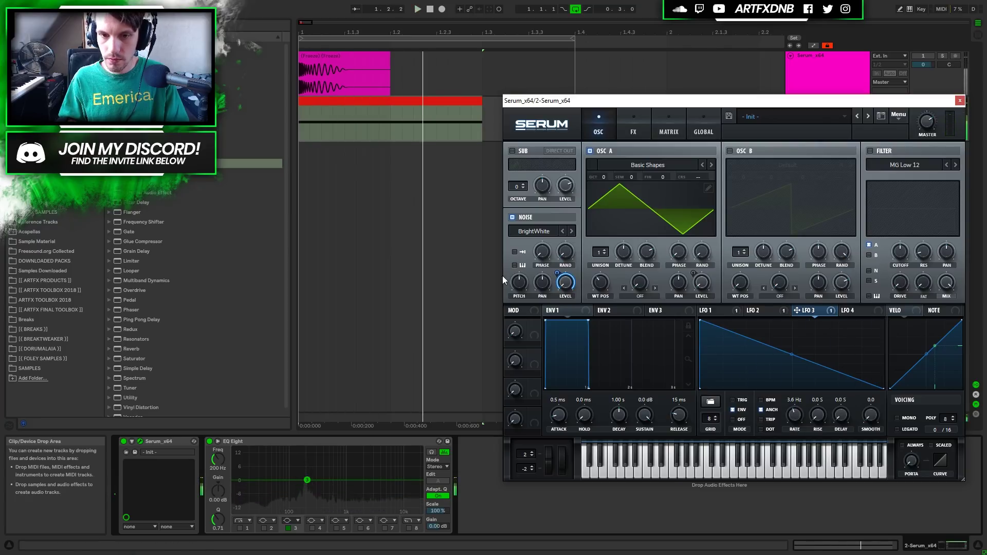
Step: Reduce the LFO 3 modulation amount on the noise level to about 66 while auditioning
left_click_drag(558, 273, 558, 277)
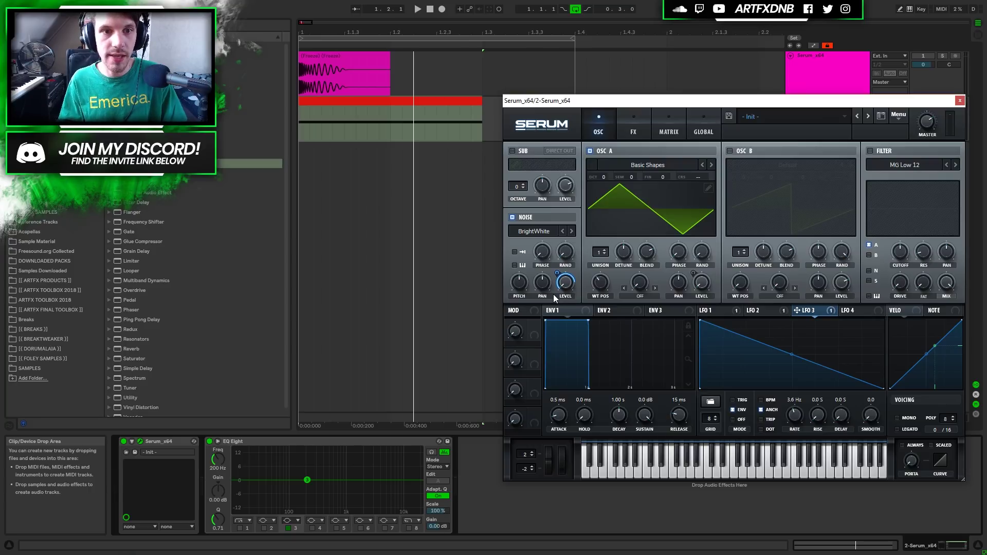
left_click_drag(558, 274, 557, 287)
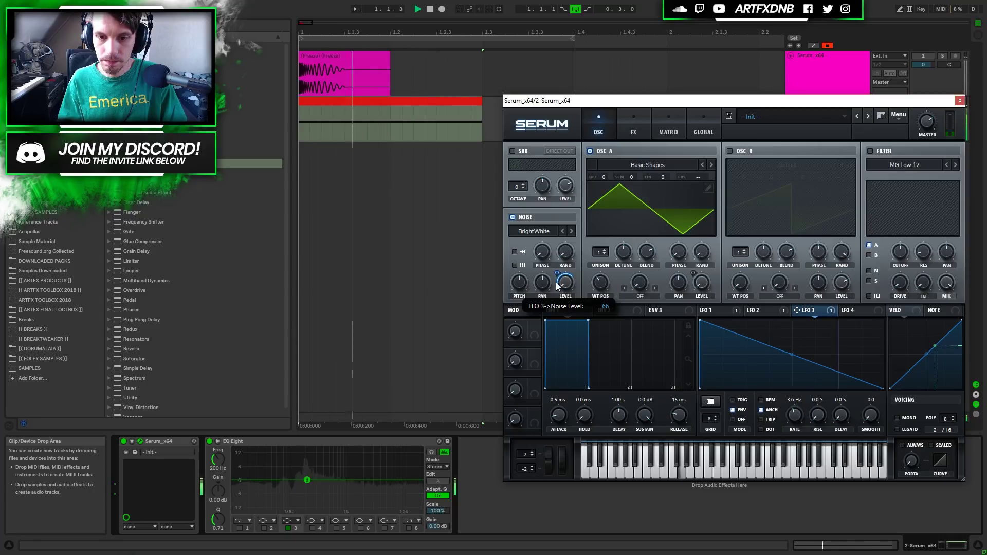
key("space")
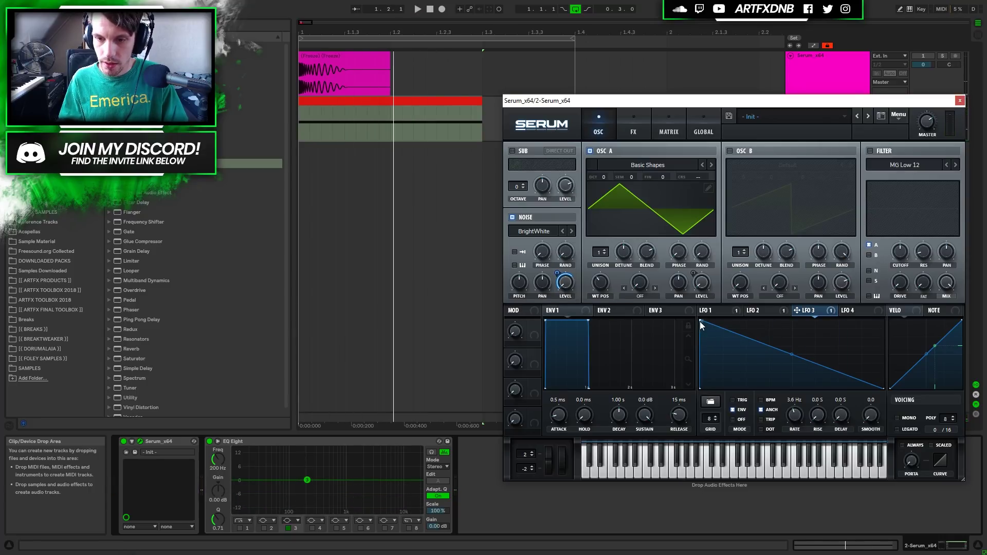
Step: Give the LFO 3 curve a short rising attack and bend its decay downwards while auditioning
left_click_drag(699, 322, 704, 319)
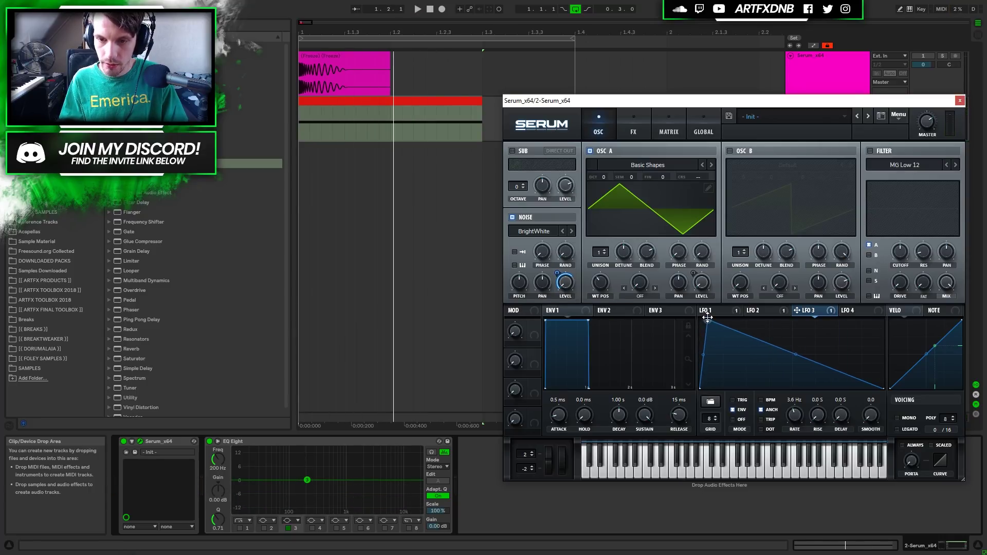
key("space")
left_click_drag(712, 316, 716, 291)
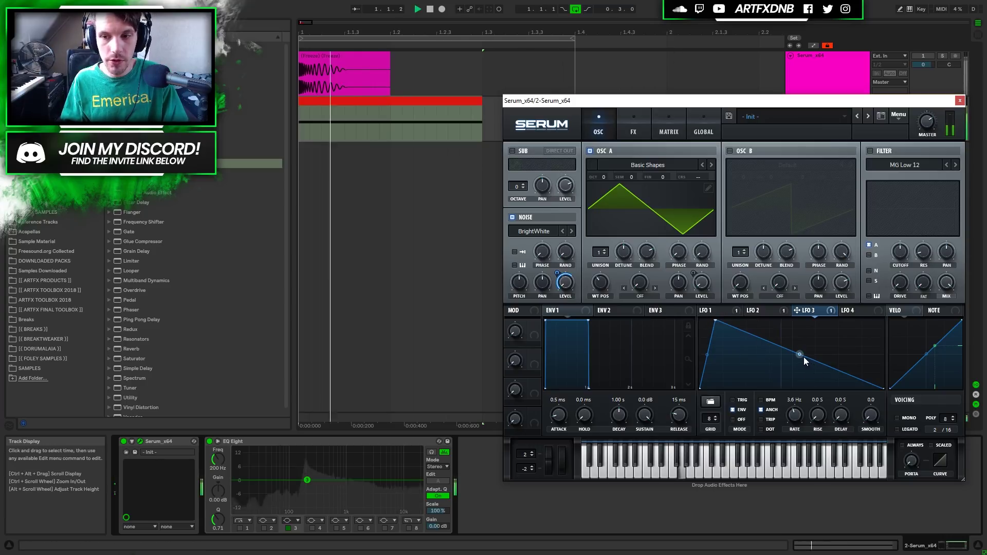
left_click_drag(800, 355, 799, 363)
key("space")
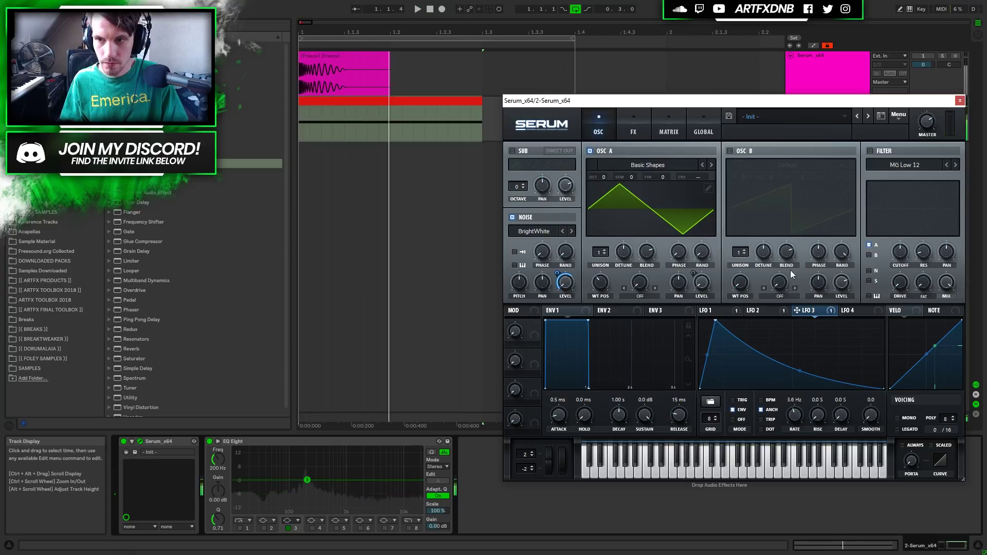
Step: Enable the filter, route the noise into it, change its type to NN 12 and audition
left_click(870, 151)
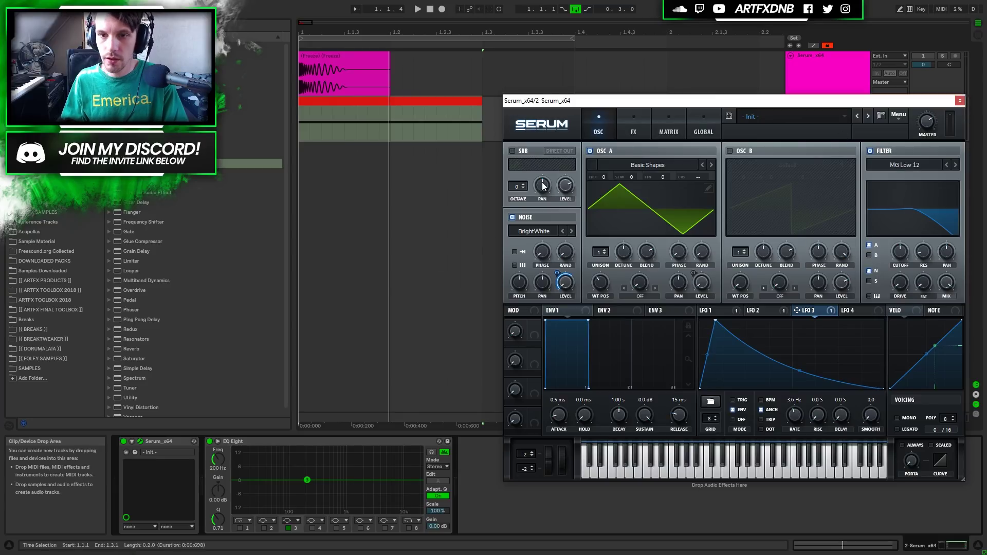
left_click_drag(901, 227, 911, 188)
left_click(914, 163)
mouse_move(898, 211)
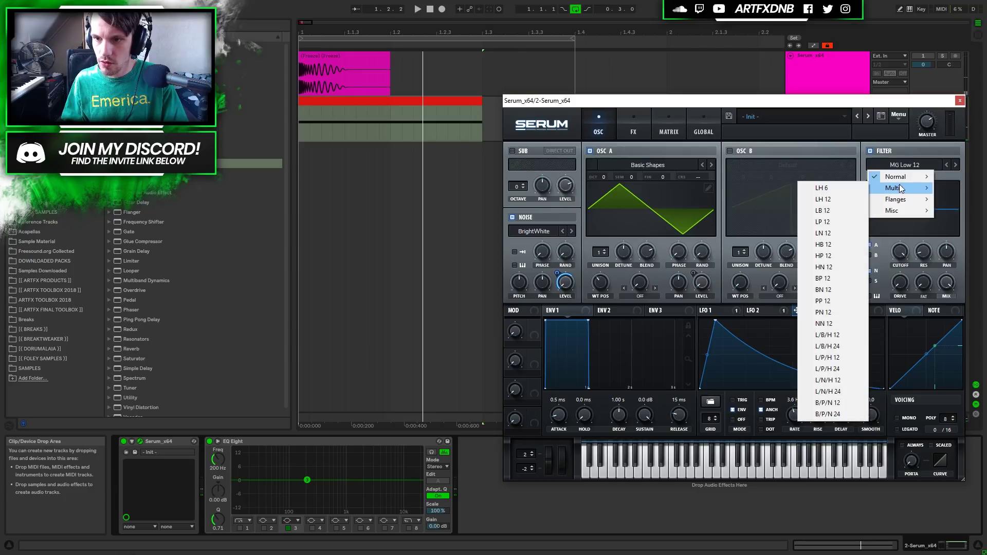
left_click(830, 324)
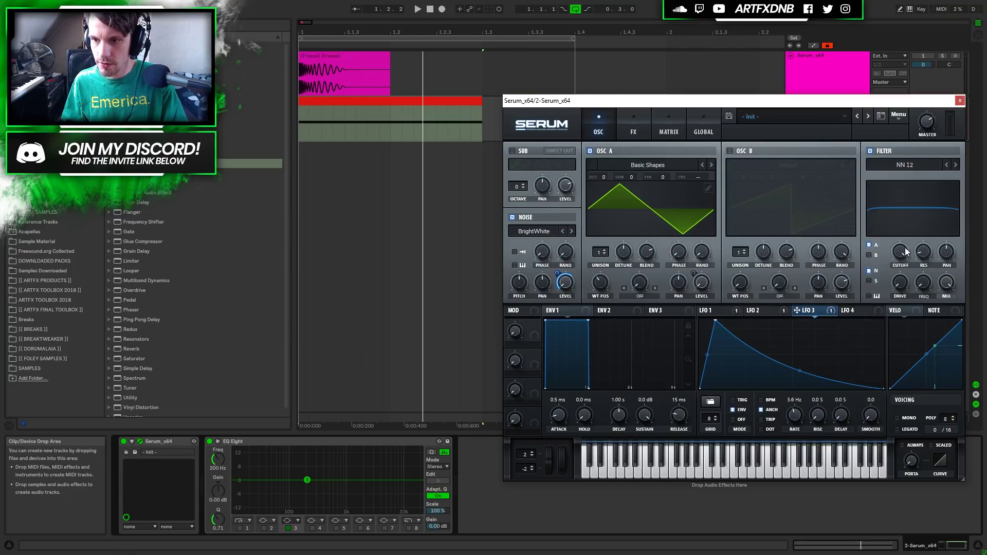
key("space")
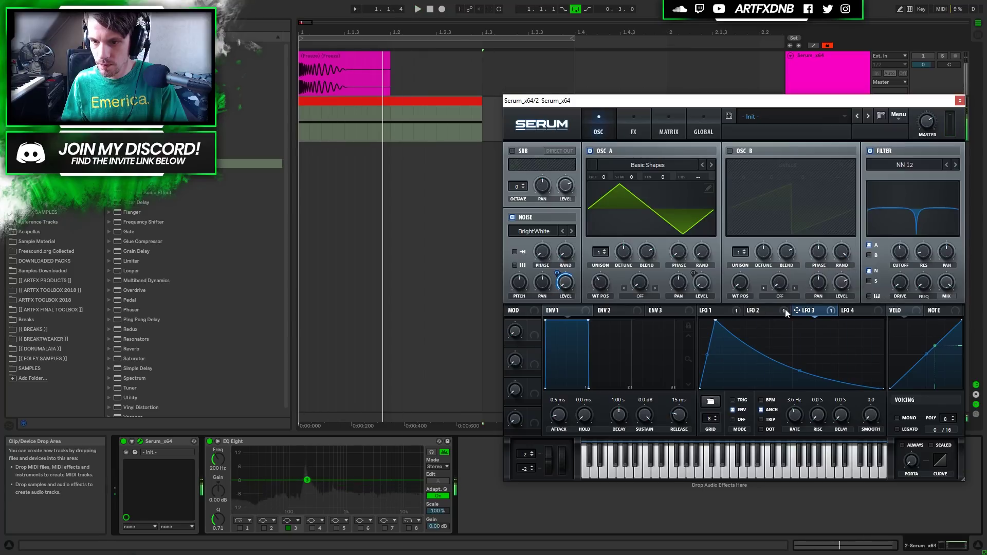
Step: Assign LFO 3 to the filter cutoff and lower the cutoff while auditioning the drum
left_click_drag(896, 241, 887, 261)
key("space")
key("space")
key("space")
key("space")
key("space")
key("space")
key("space")
key("space")
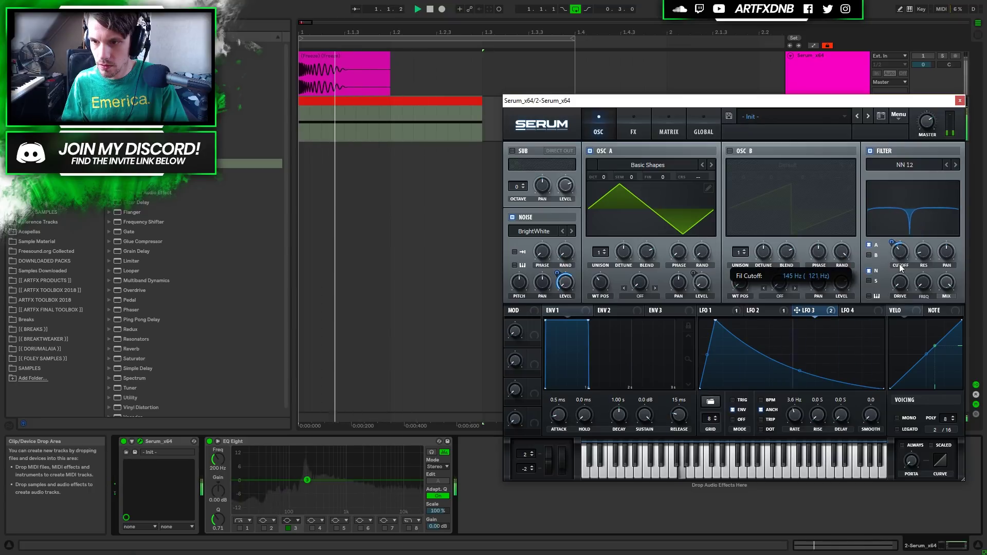
Step: Increase LFO 3's cutoff modulation and take oscillator A out of the filter, leaving only the noise routed, while auditioning
mouse_move(892, 241)
left_mouse_down()
mouse_move(891, 253)
mouse_move(903, 254)
mouse_move(903, 242)
mouse_move(897, 259)
left_mouse_up()
key("space")
key("space")
key("space")
key("space")
key("space")
key("space")
key("space")
key("space")
key("space")
key("space")
key("space")
key("space")
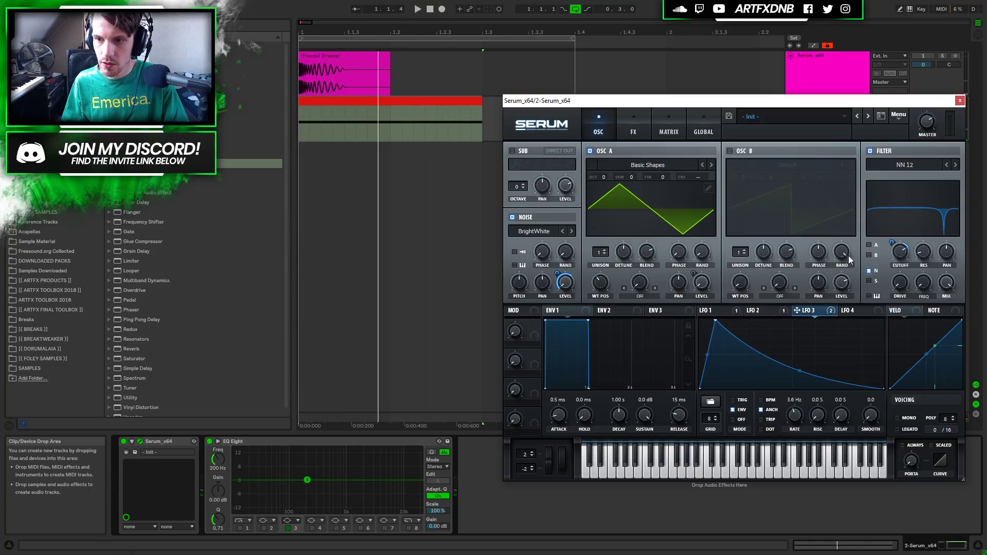
key("space")
key("space")
Step: Readjust the filter cutoff to place the notch in the upper-middle of the spectrum while auditioning repeatedly
left_click_drag(901, 259, 908, 217)
key("space")
key("space")
key("space")
key("space")
key("space")
key("space")
key("space")
key("space")
key("space")
key("space")
key("space")
mouse_move(900, 251)
left_mouse_down()
mouse_move(896, 233)
mouse_move(896, 254)
mouse_move(897, 242)
left_mouse_up()
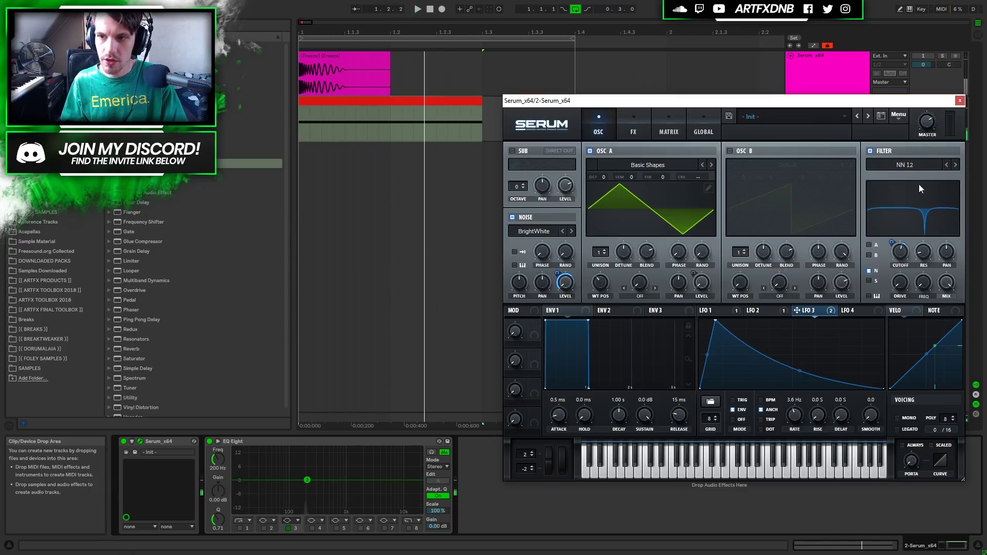
Step: Remove the LFO 3 modulation from the filter cutoff and change the filter type to PP 12
left_click(875, 151)
right_click(893, 249)
left_click(916, 281)
left_click(873, 152)
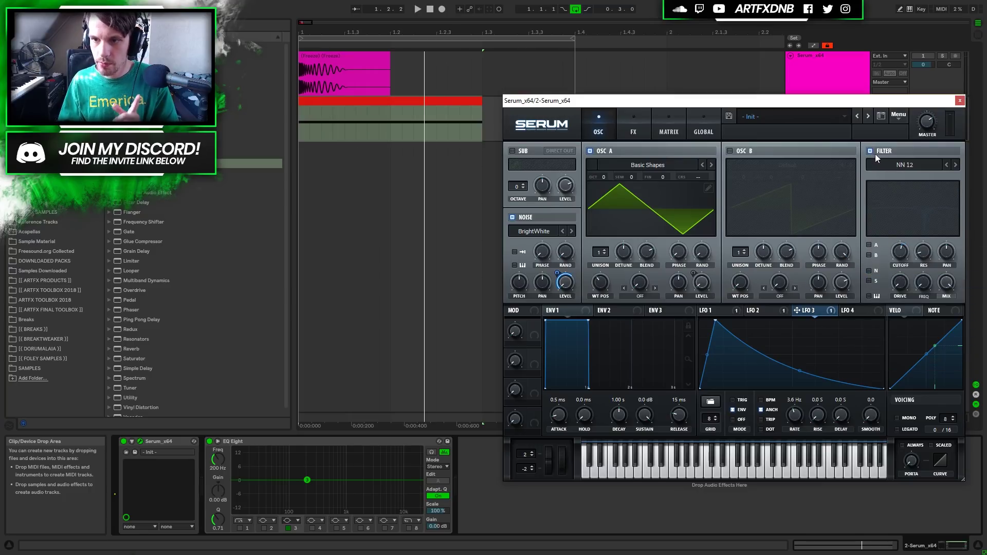
left_click(885, 165)
mouse_move(900, 188)
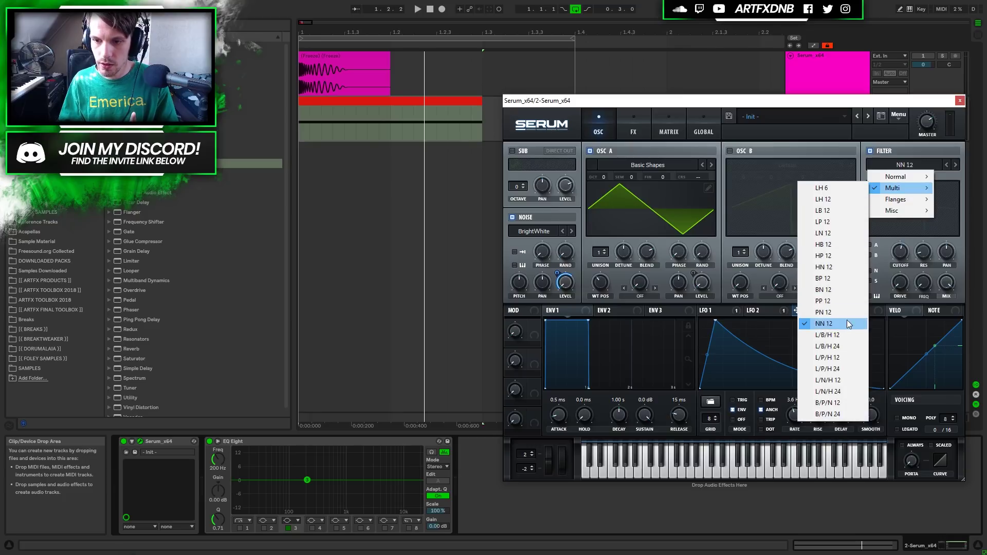
left_click(832, 302)
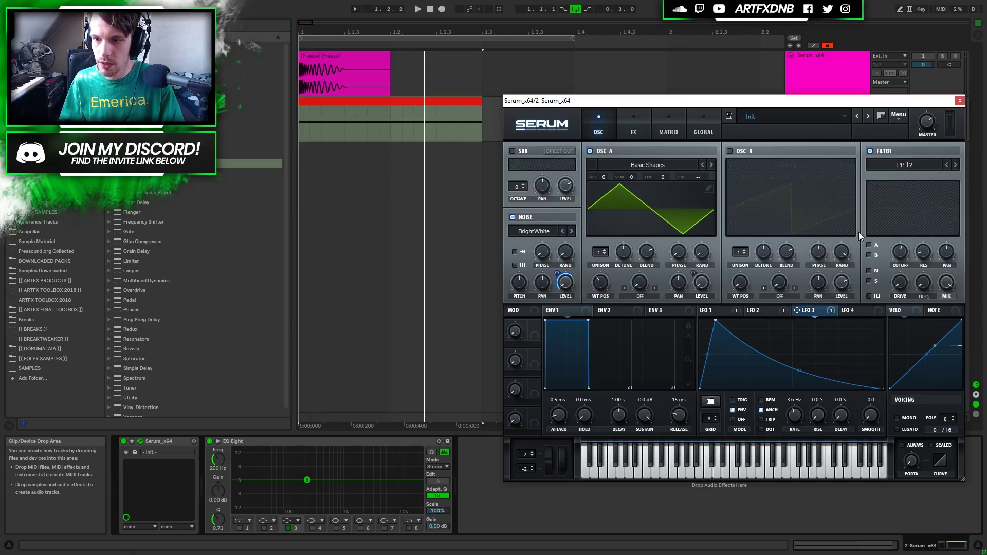
Step: Route oscillator A and the noise into the filter and adjust the cutoff to place the peak mid-spectrum
left_click(868, 246)
left_click(870, 270)
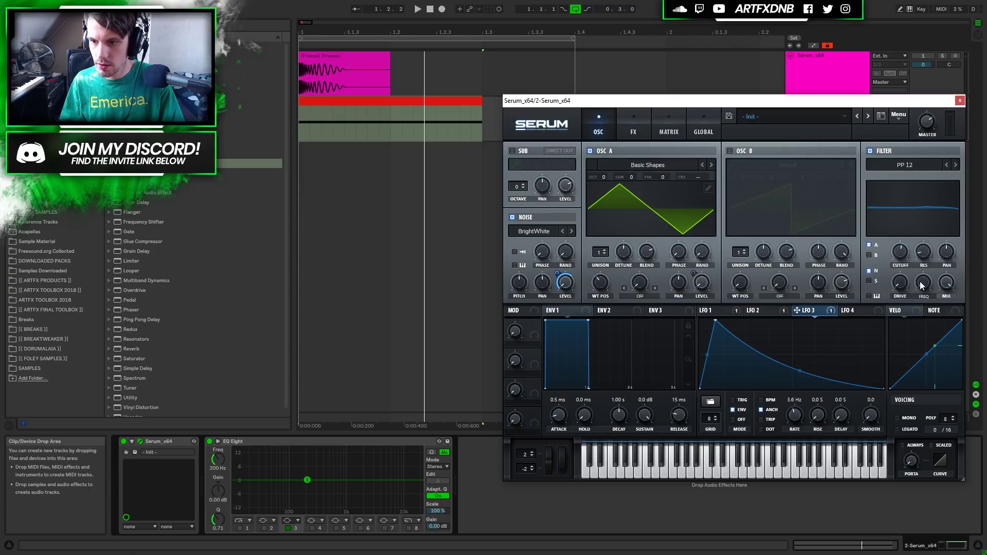
mouse_move(902, 252)
left_mouse_down()
mouse_move(909, 227)
mouse_move(900, 249)
left_mouse_up()
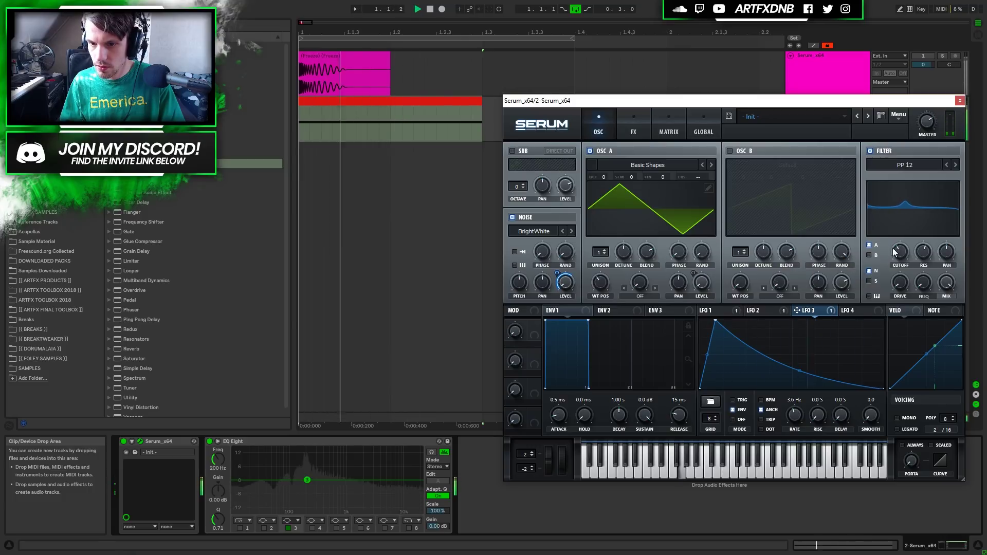
left_click(756, 313)
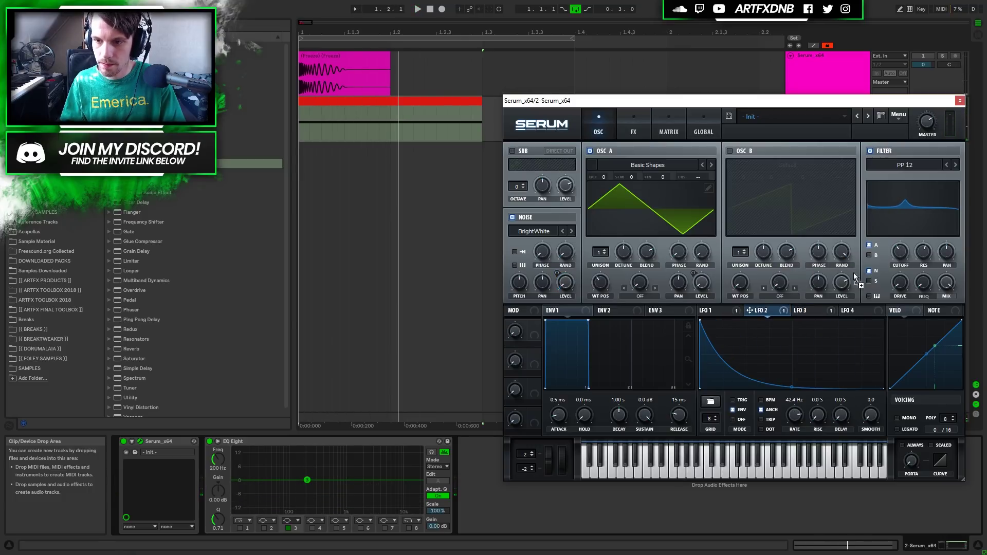
left_click_drag(898, 252, 894, 241)
key("space")
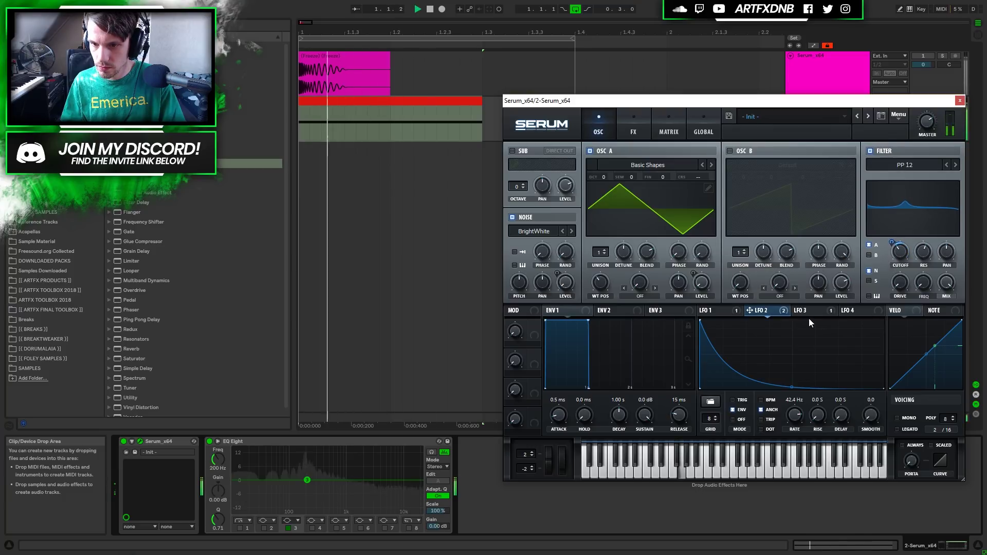
right_click(899, 251)
left_click(899, 281)
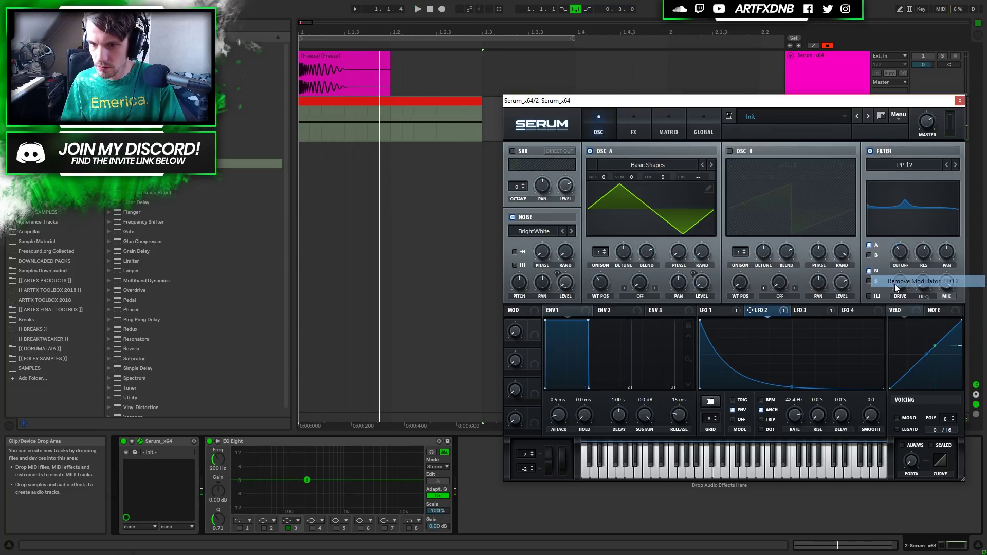
Step: Assign LFO 3 to the filter cutoff and tune its modulation amount and the cutoff while auditioning repeatedly
left_click(801, 311)
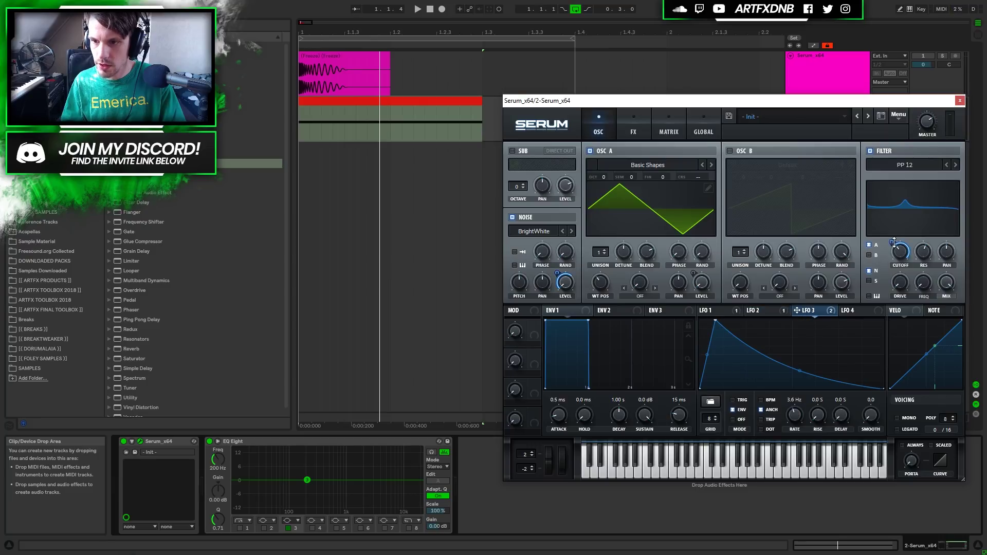
key("space")
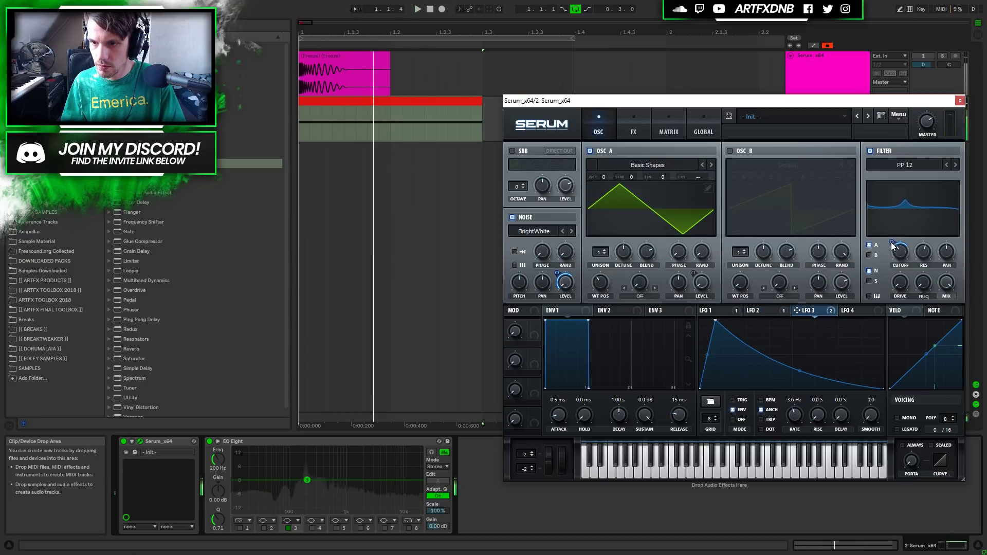
mouse_move(890, 252)
left_mouse_down()
mouse_move(912, 215)
mouse_move(895, 264)
left_mouse_up()
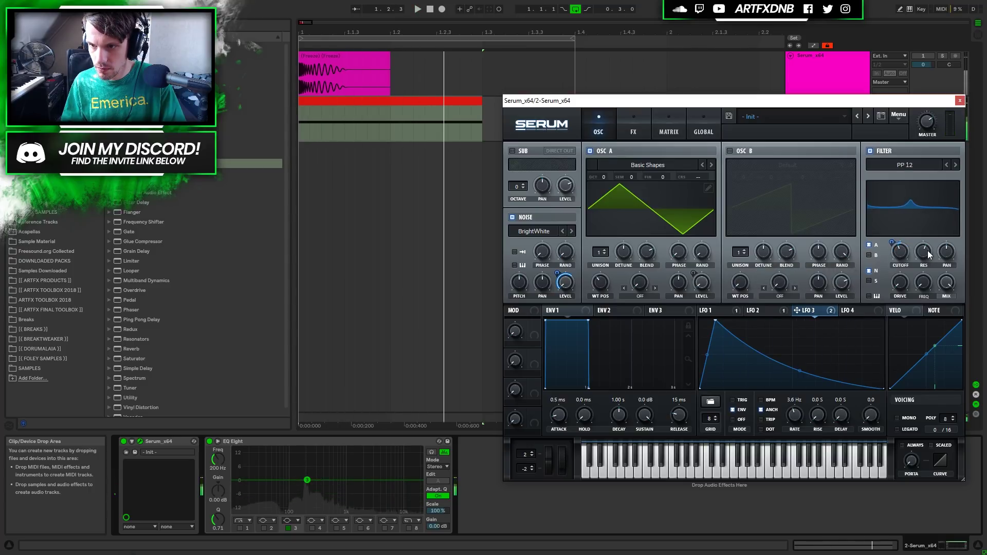
key("space")
key("space")
key("space")
left_click_drag(897, 259, 899, 245)
key("space")
key("space")
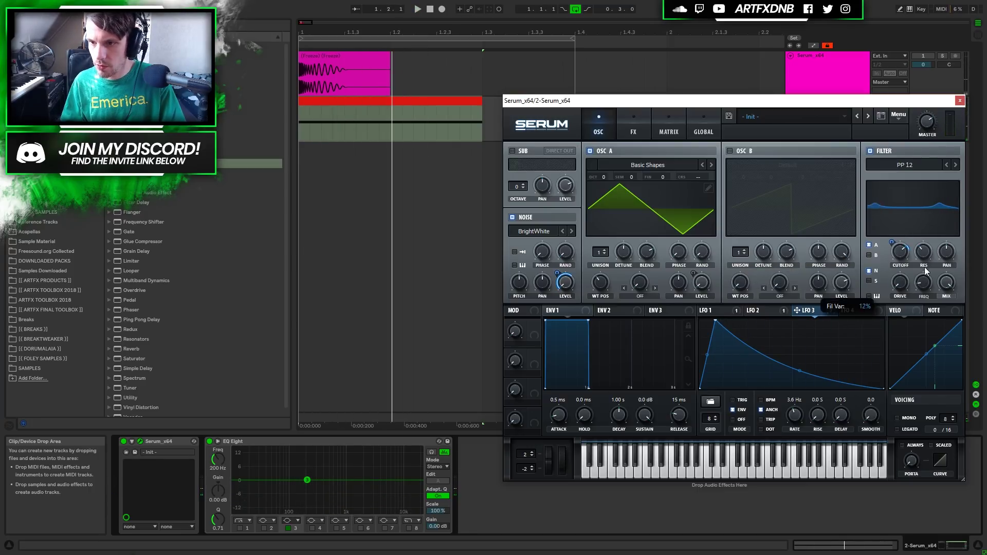
Step: Fine-tune the filter's second peak frequency to spread both peaks across the upper half of the spectrum while auditioning
key("space")
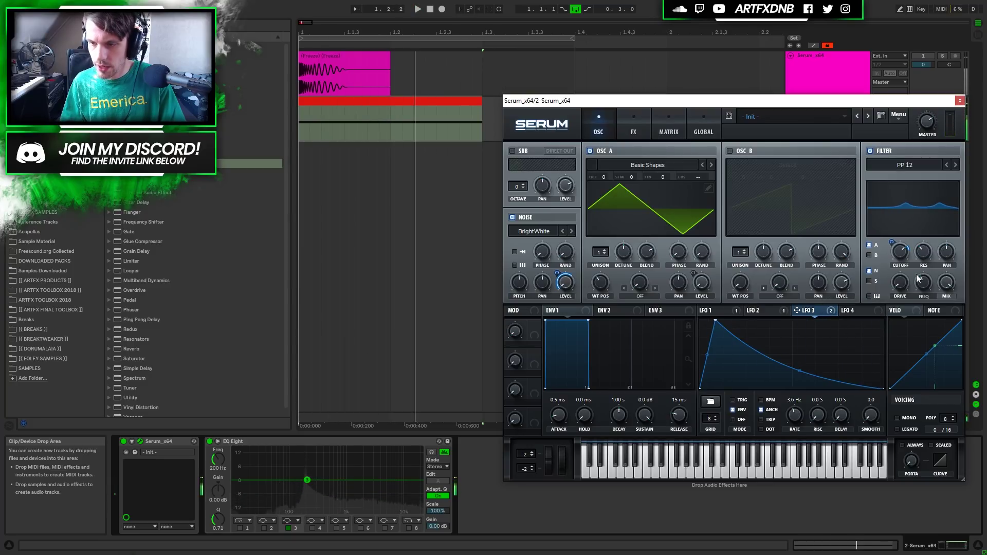
key("space")
key("space")
key("space")
key("space")
left_click_drag(924, 286, 923, 280)
key("space")
key("space")
key("space")
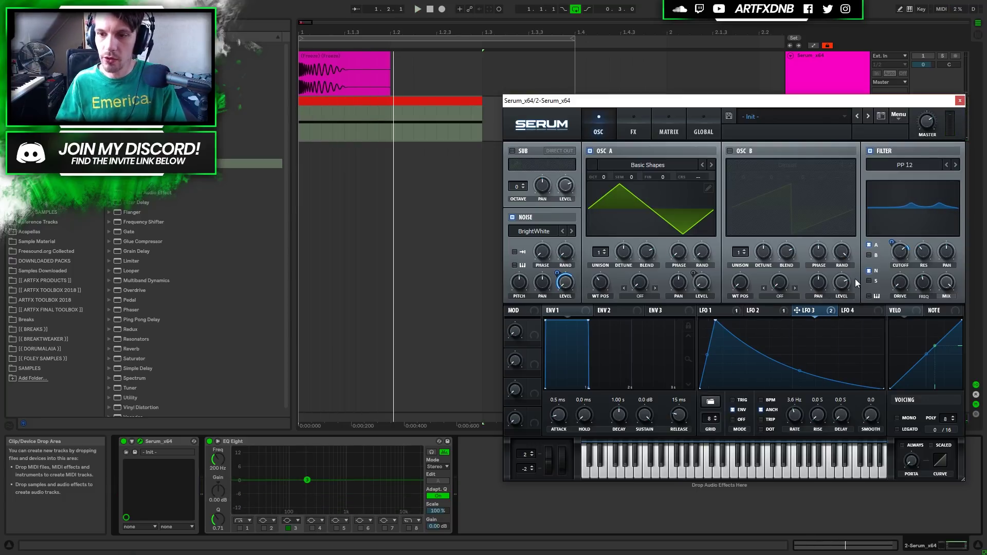
Step: Enable the compressor effect and set its threshold to about -36.6 dB and its gain to about 17.9 dB
left_click(638, 132)
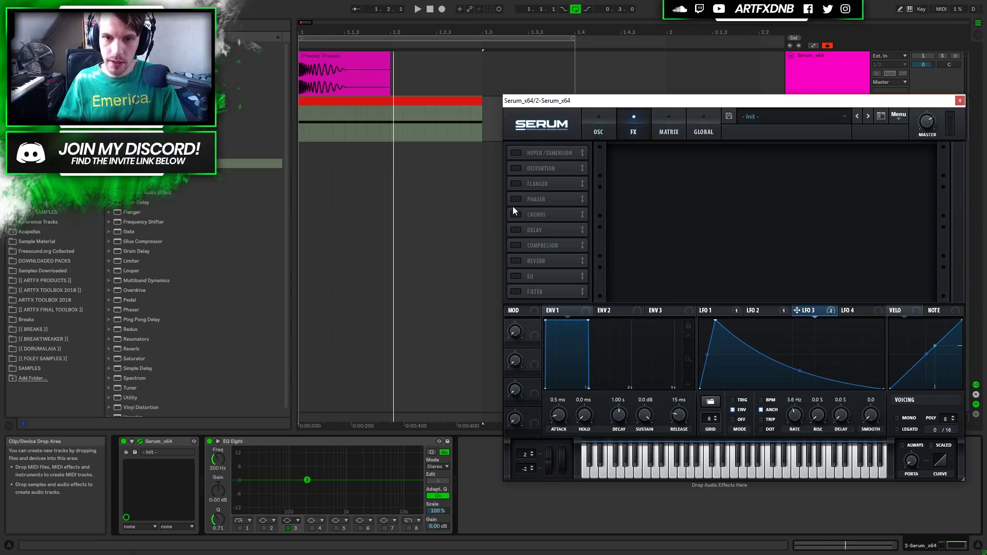
left_click(516, 245)
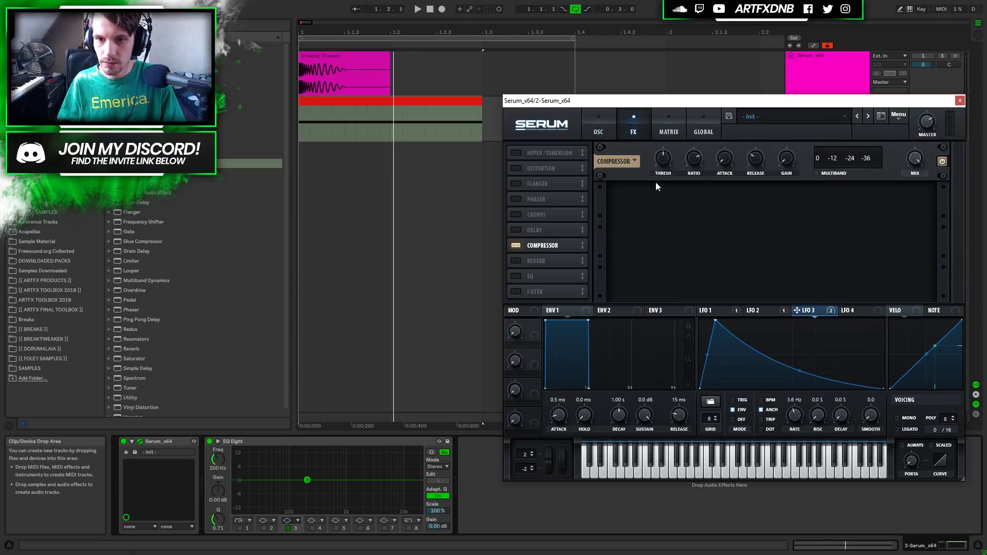
left_click_drag(665, 154, 666, 170)
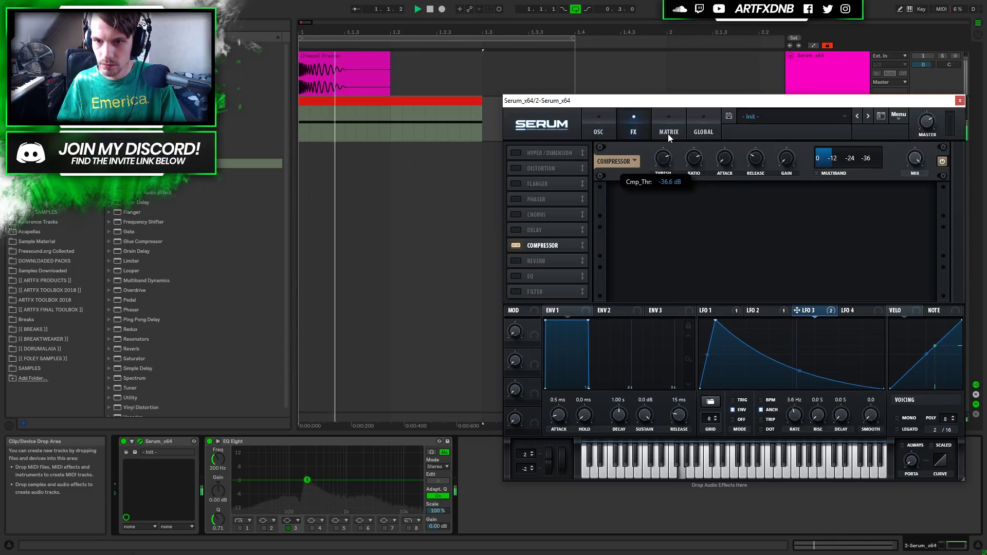
left_click_drag(787, 162, 801, 109)
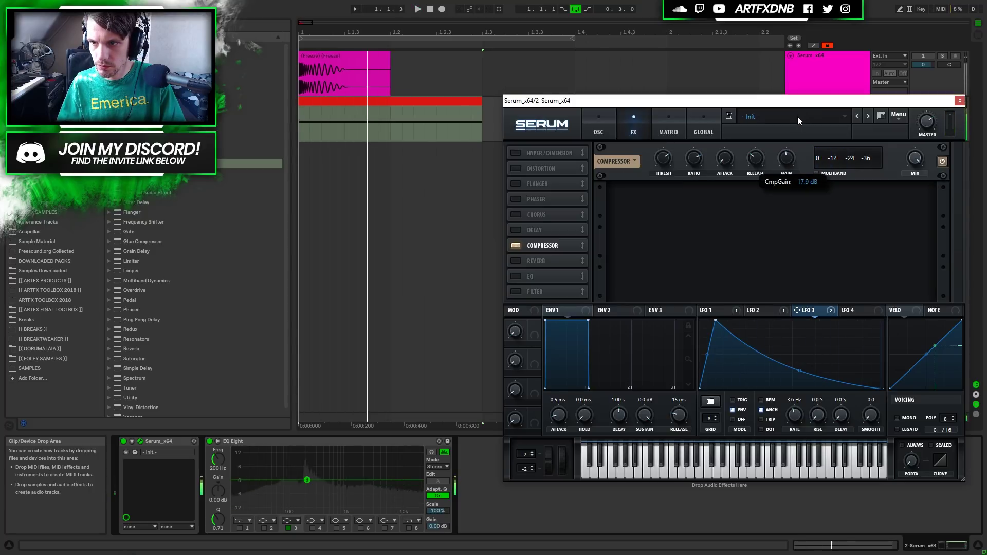
Step: Return to the oscillator view and readjust the noise pitch while auditioning the drum
left_click(607, 125)
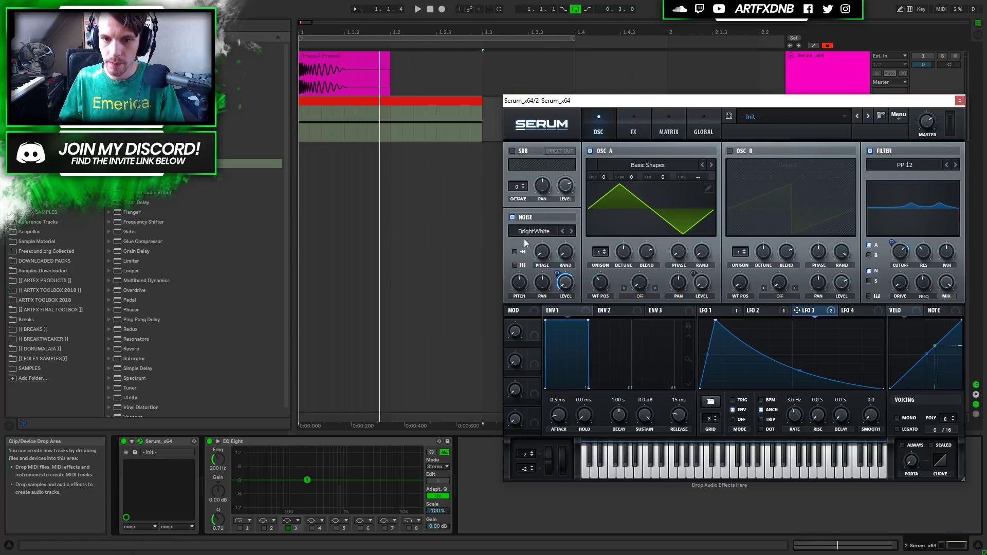
left_click_drag(527, 278, 511, 306)
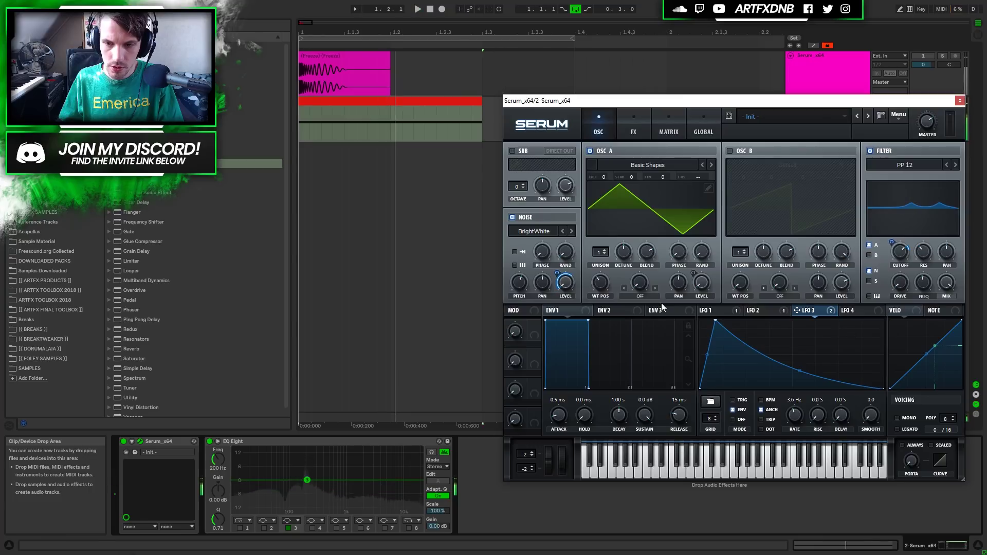
Step: Raise LFO 1's third curve point for a slower decay and set its rate to 6.0 Hz
left_click(760, 311)
left_click(717, 312)
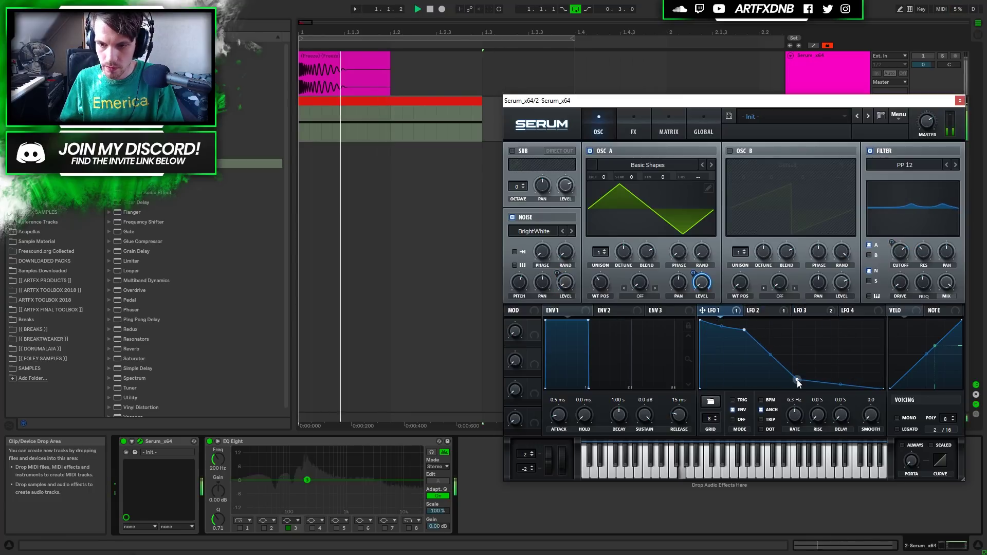
left_click_drag(800, 379, 816, 362)
mouse_move(800, 418)
left_mouse_down()
mouse_move(801, 400)
mouse_move(794, 418)
left_mouse_up()
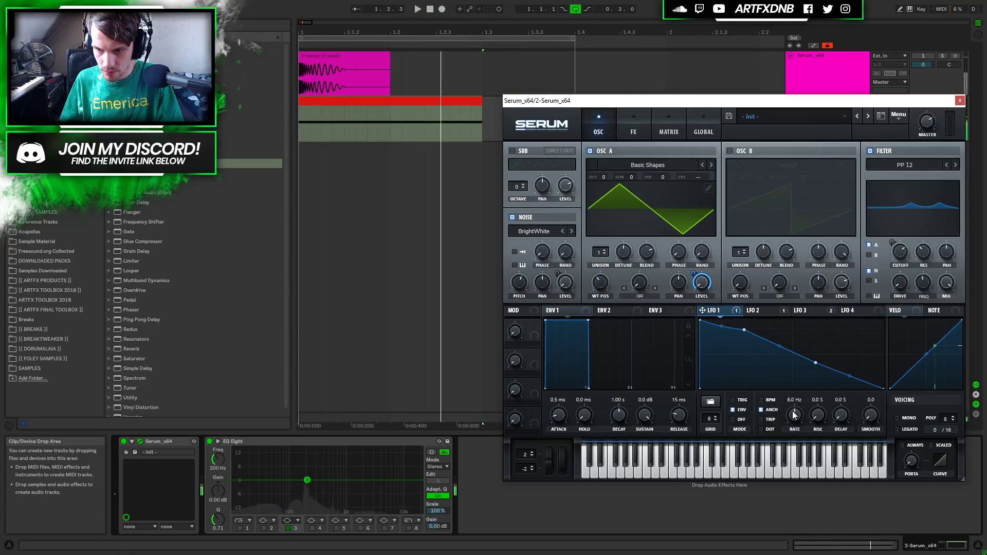
Step: Set LFO 3's rate to 4.2 Hz and move its peak slightly later in the curve
left_click(759, 311)
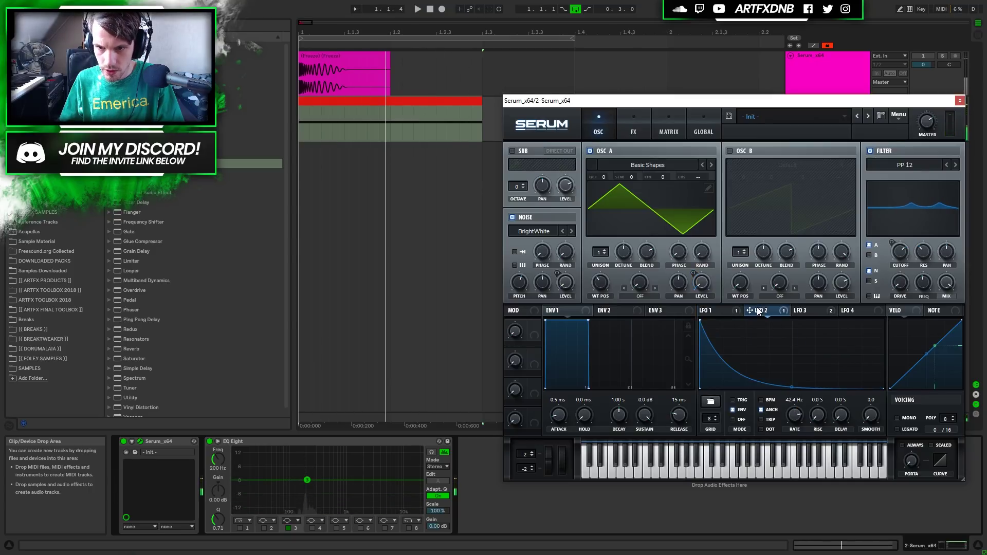
left_click(806, 311)
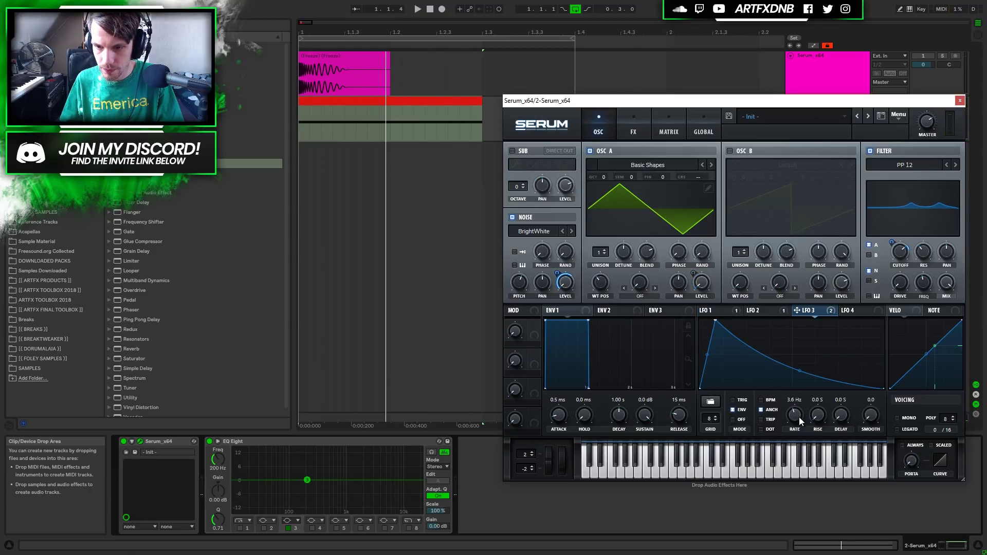
left_click_drag(800, 407, 792, 431)
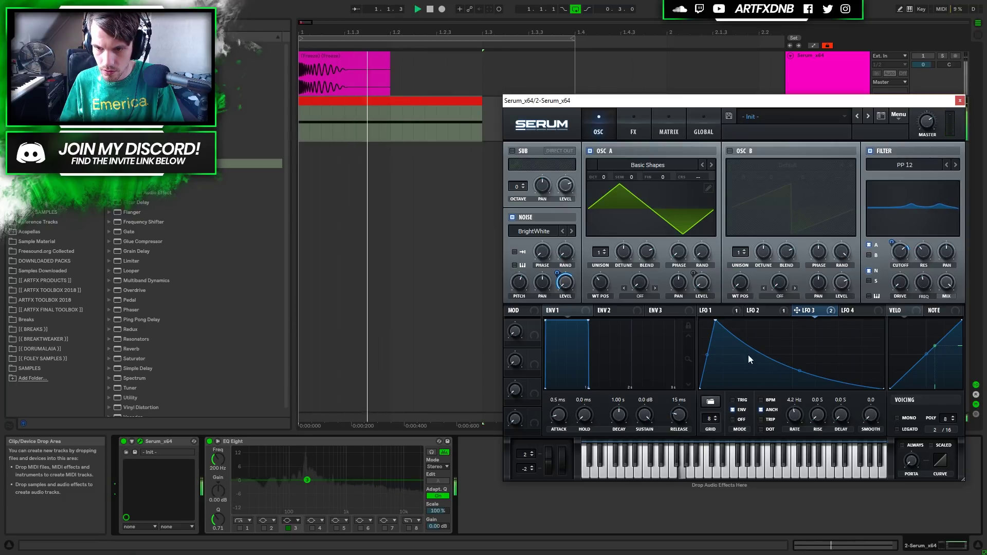
left_click_drag(715, 321, 727, 317)
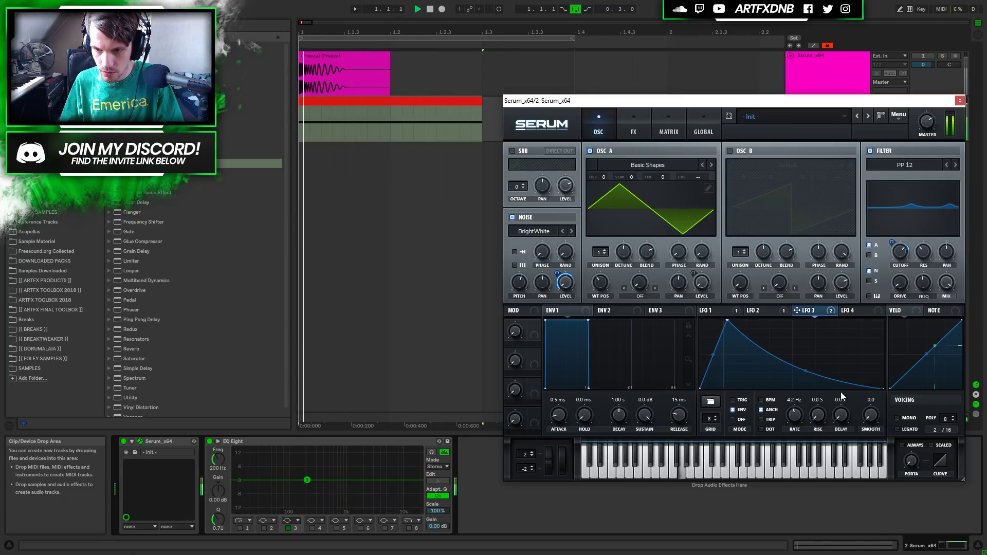
Step: Lower LFO 1's third curve point close to the baseline, audition the drum and close the synth window
left_click(739, 312)
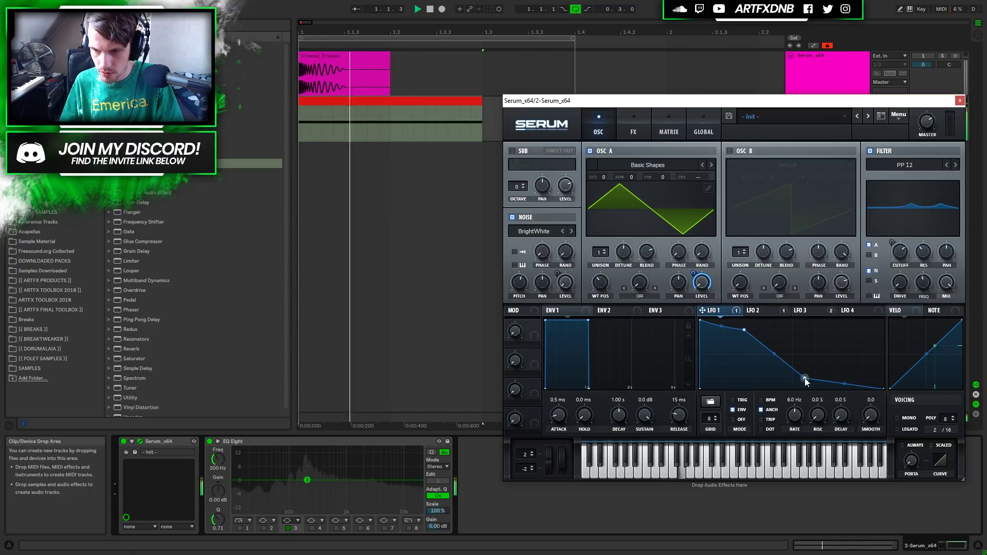
key("space")
left_click(960, 101)
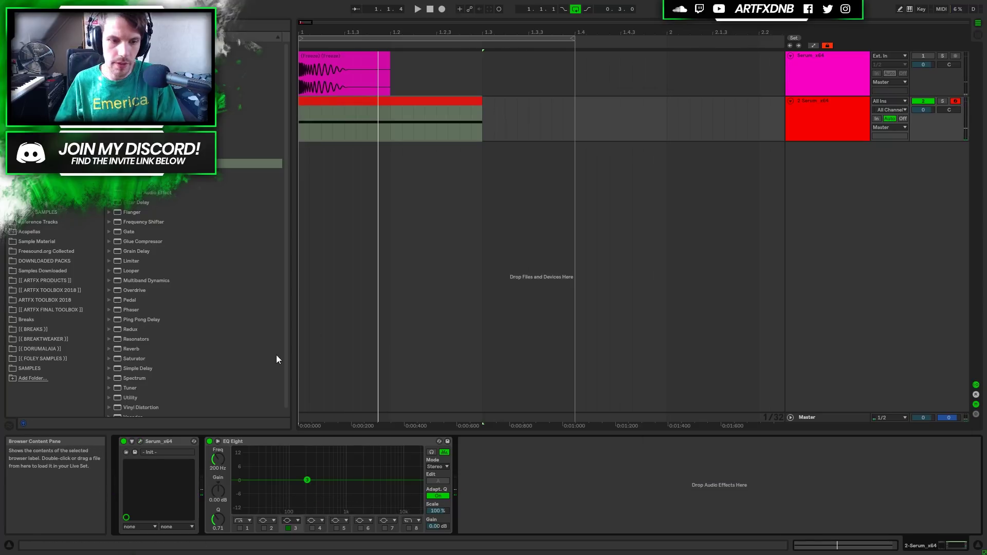
Step: Enable band 5 in EQ Eight and boost it by 5.58 dB at 2.50 kHz, then audition
left_click(336, 528)
left_click_drag(345, 479, 368, 469)
key("space")
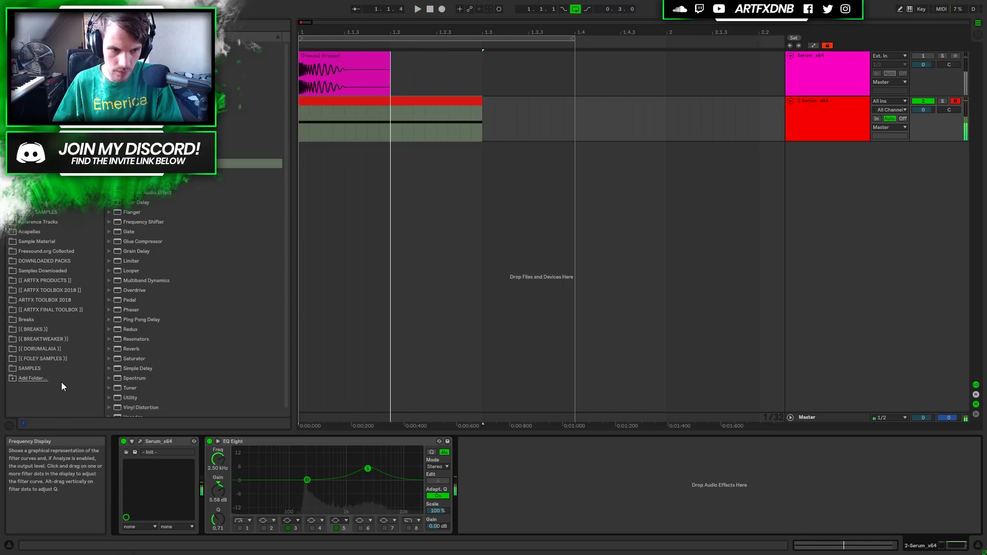
Step: Add a Saturator after EQ Eight, enable its soft clip and audition the drum
left_click(129, 359)
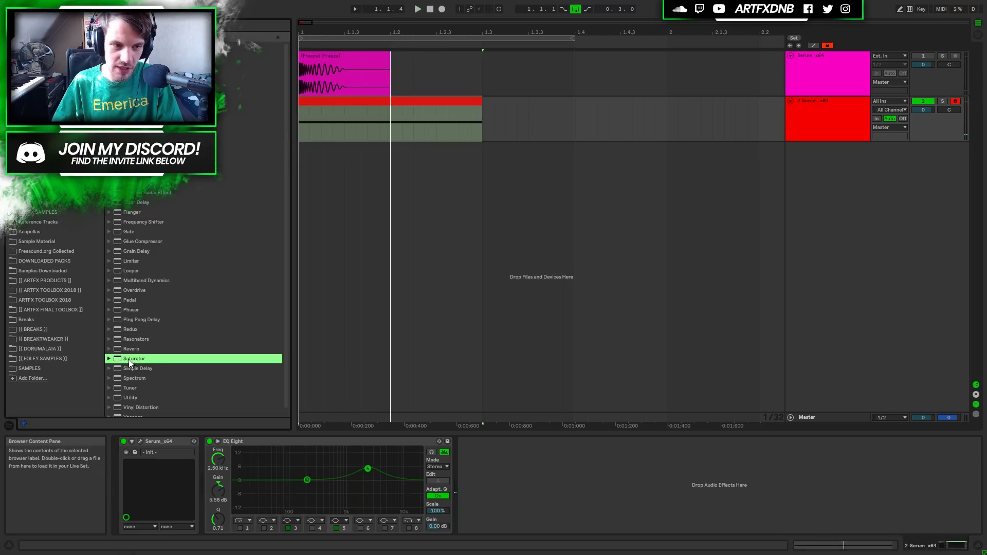
left_click_drag(636, 481, 599, 481)
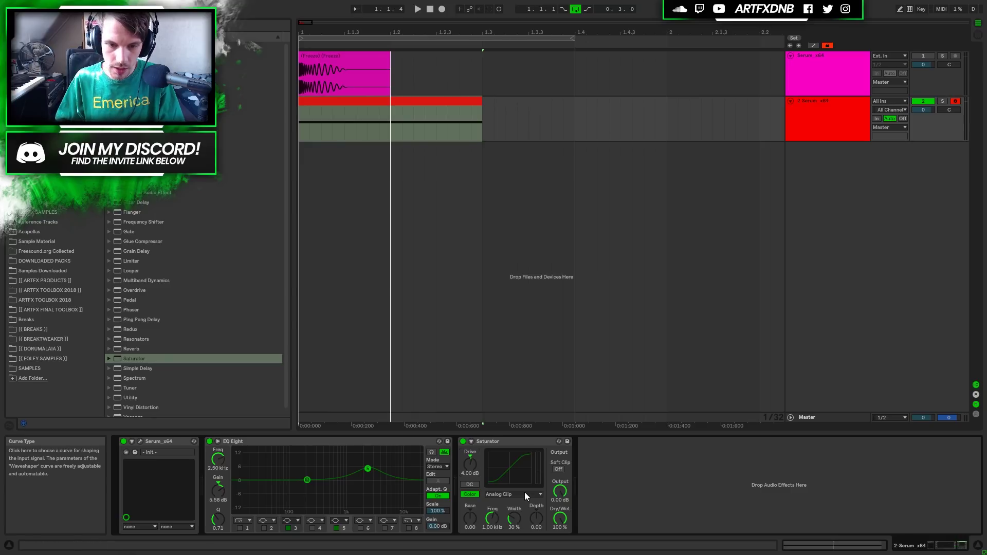
left_click(560, 469)
key("space")
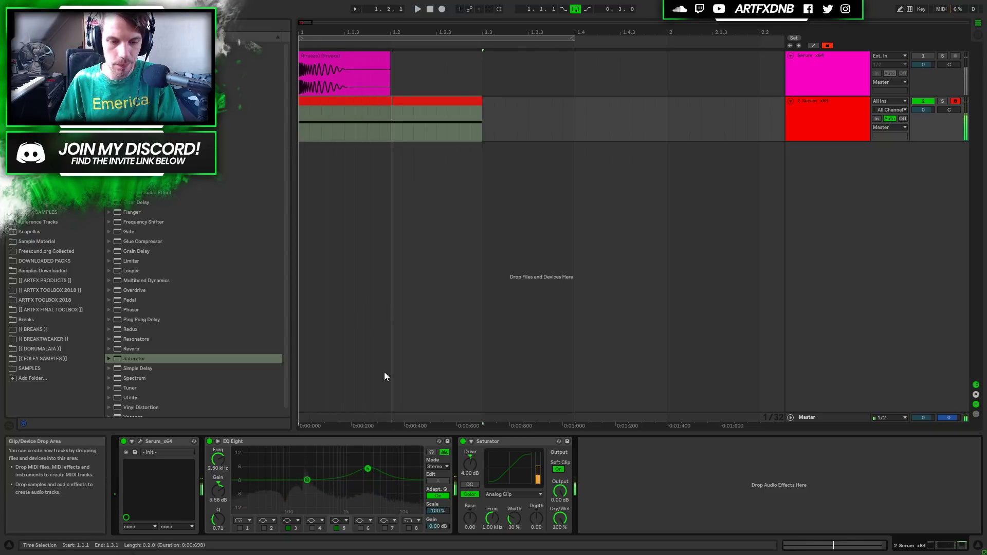
Step: Reopen Serum, set the noise pitch to 82% and readjust the filter cutoff while auditioning
left_click(140, 441)
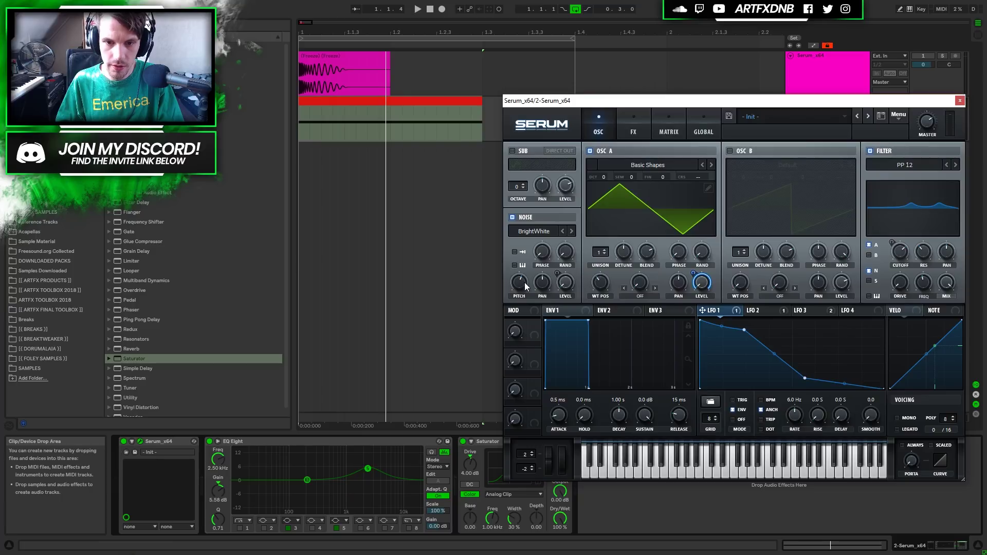
key("space")
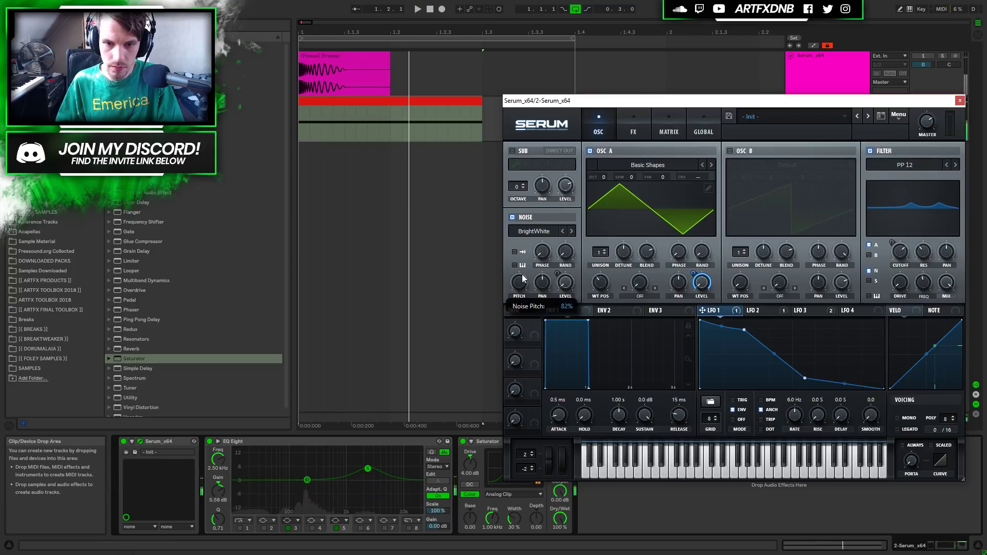
mouse_move(901, 253)
left_mouse_down()
mouse_move(898, 268)
mouse_move(900, 245)
left_mouse_up()
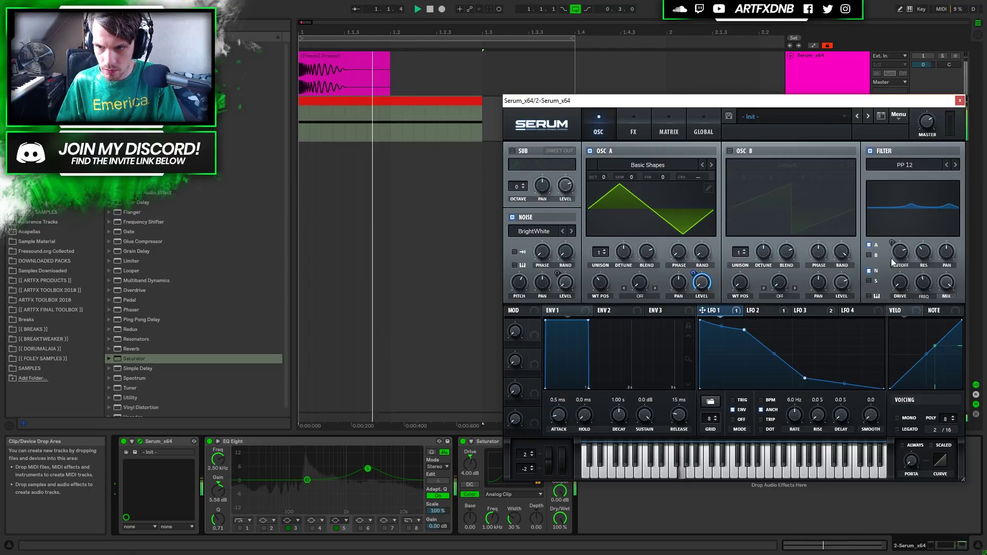
Step: Bring up LFO 3 and readjust its modulation depth on the filter cutoff while auditioning the drum
left_click(754, 312)
left_click(808, 312)
left_click_drag(893, 244, 901, 266)
key("space")
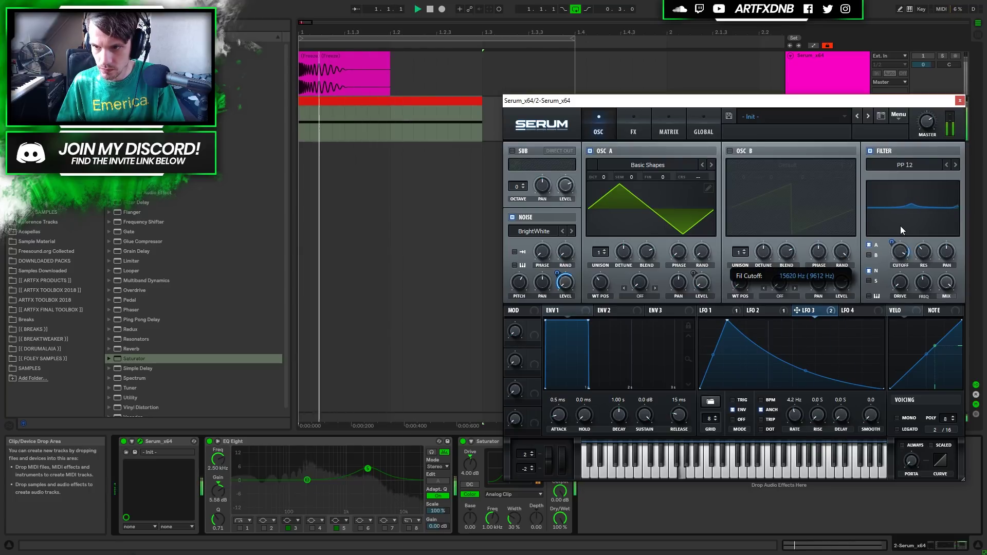
left_click_drag(893, 246, 899, 271)
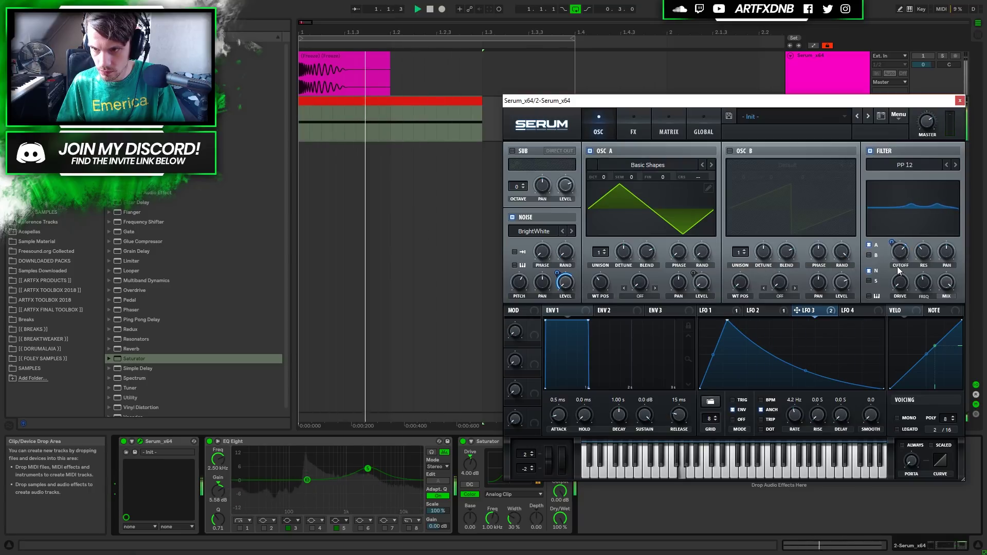
key("space")
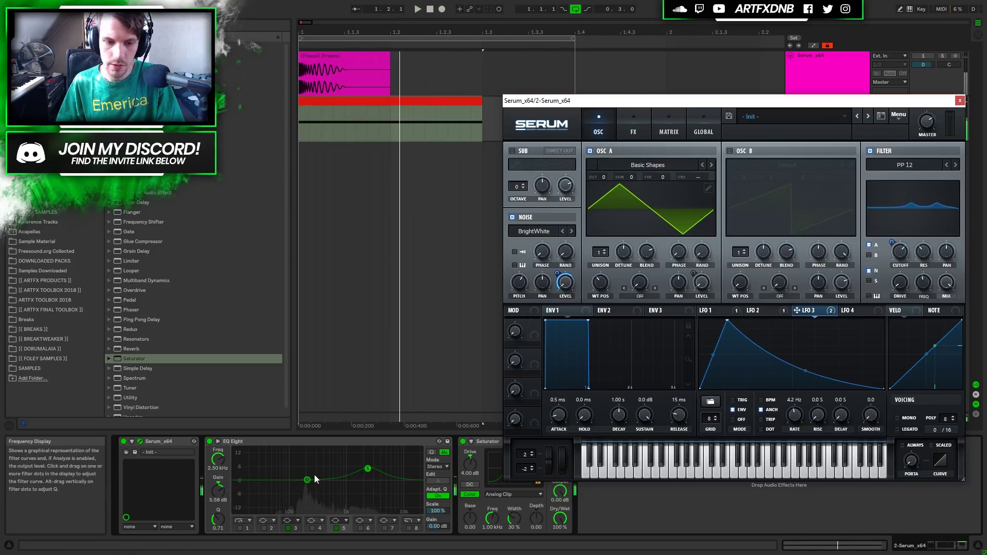
Step: In EQ Eight, cut band 6 by 3.10 dB at 190 Hz, enable the band 1 low cut at 69.6 Hz and close the synth window
left_click(361, 529)
left_click_drag(401, 480, 306, 486)
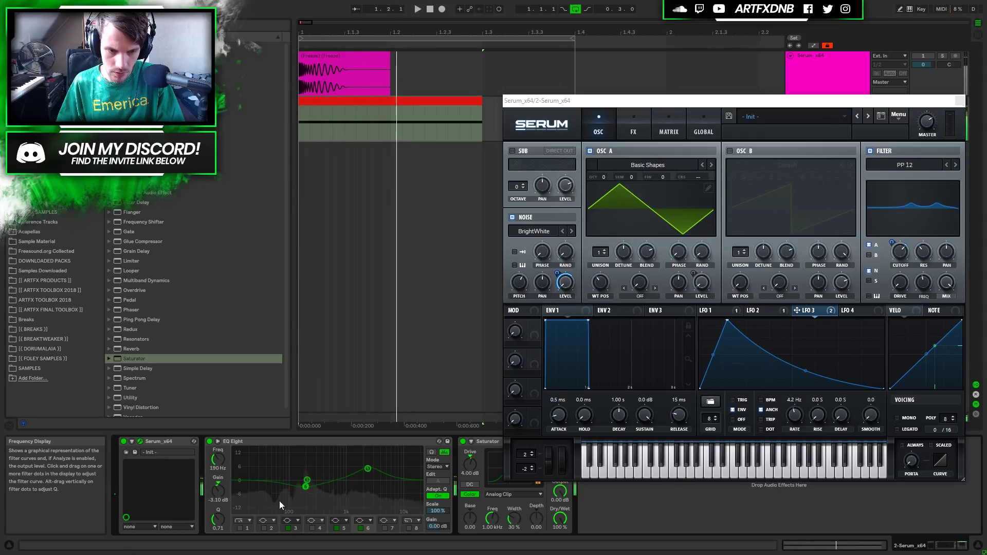
left_click(235, 528)
left_click(242, 528)
left_click_drag(261, 487, 282, 485)
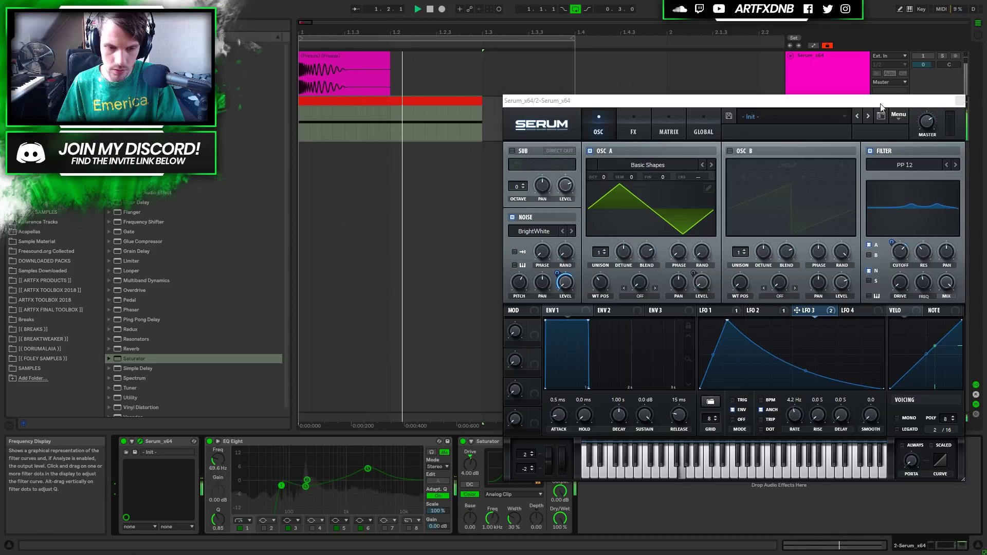
left_click(960, 100)
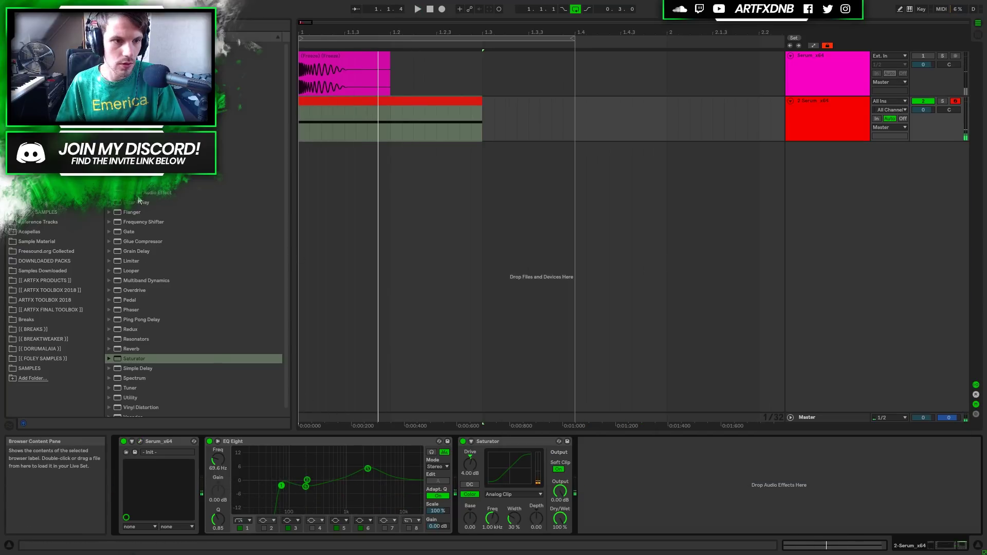
Step: Freeze and flatten the second Serum track to audio and audition the opening part of its clip
right_click(832, 94)
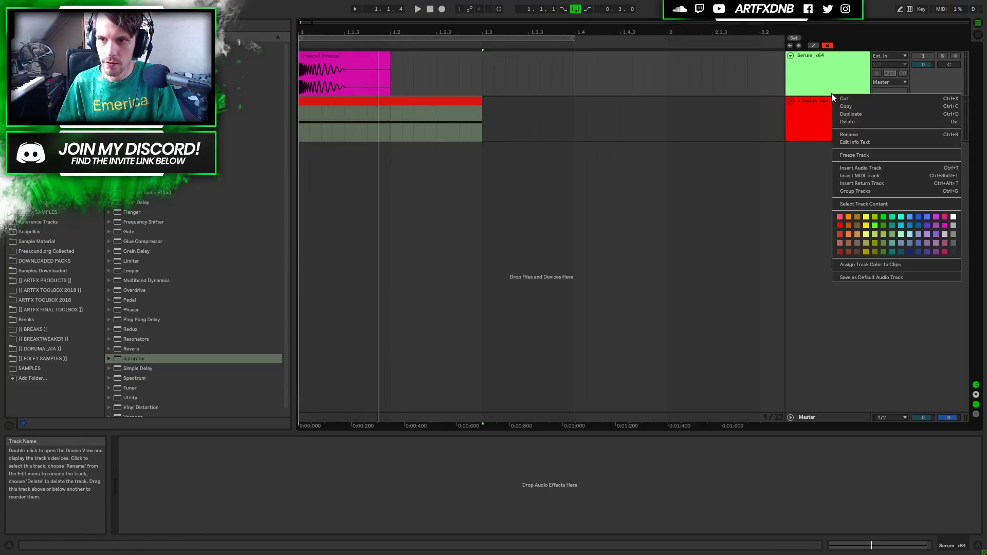
right_click(815, 117)
left_click(831, 179)
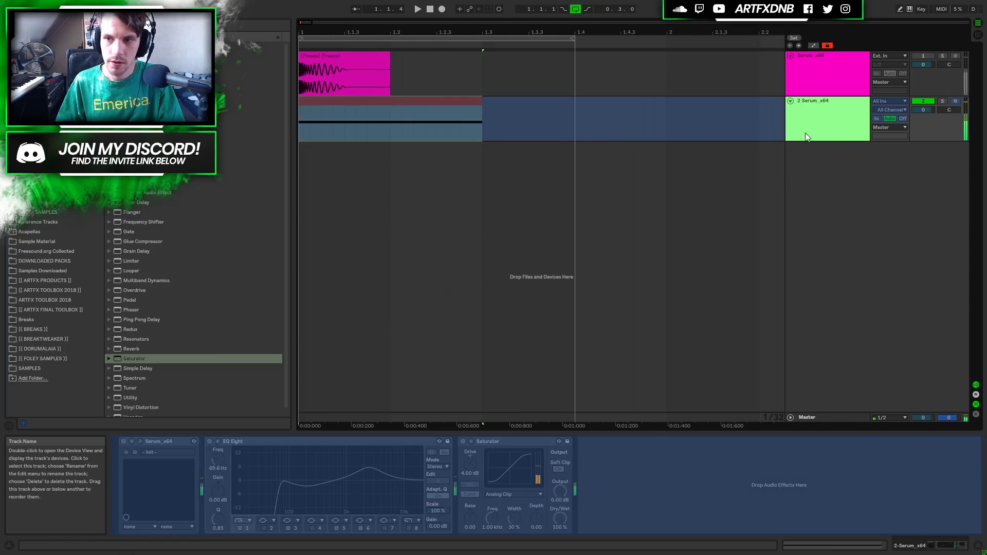
right_click(842, 121)
left_click(857, 187)
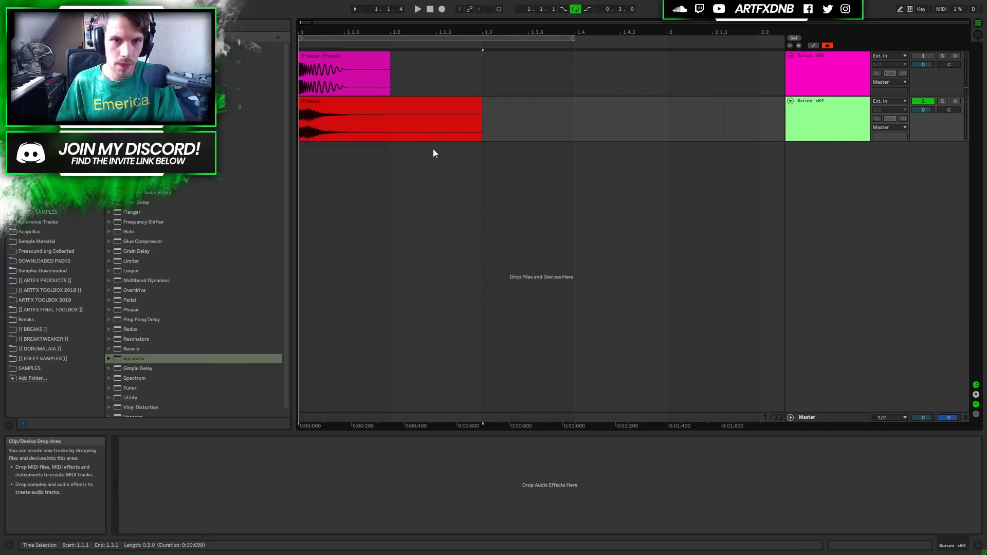
left_click(344, 105)
left_click_drag(300, 32, 360, 130)
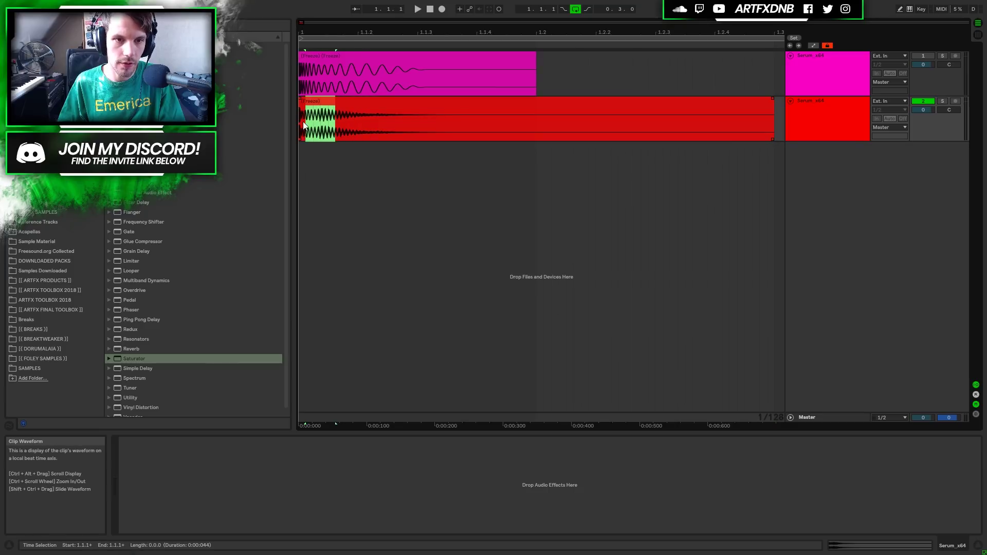
key("space")
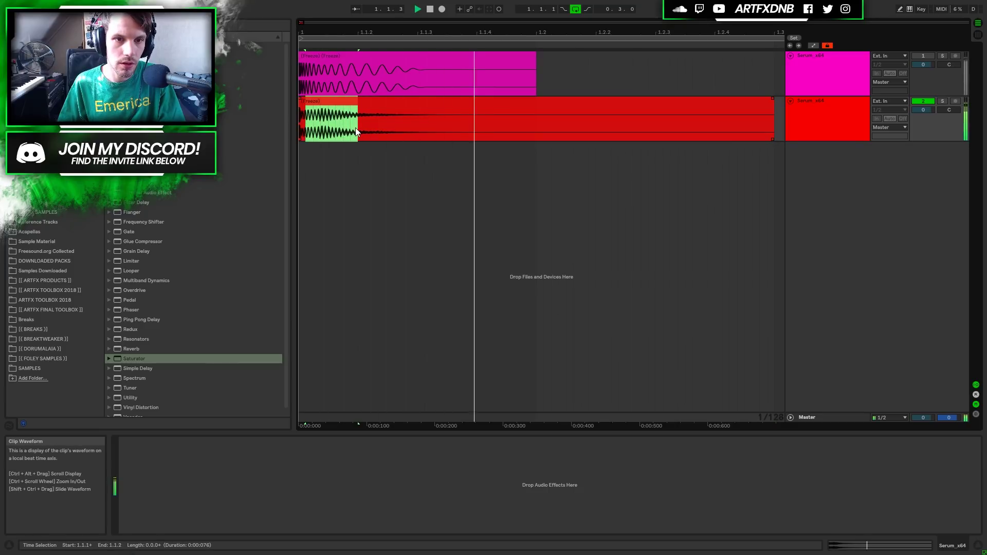
left_click(320, 131)
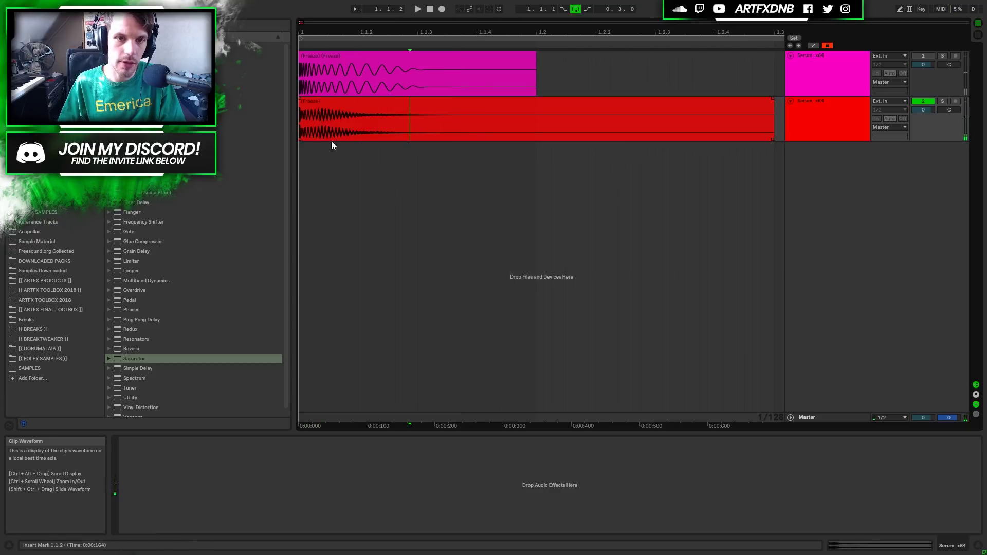
Step: Add an EQ Eight to the flattened track and enable band 3 at 200 Hz with a Q of 2.94
left_click_drag(142, 164, 378, 116)
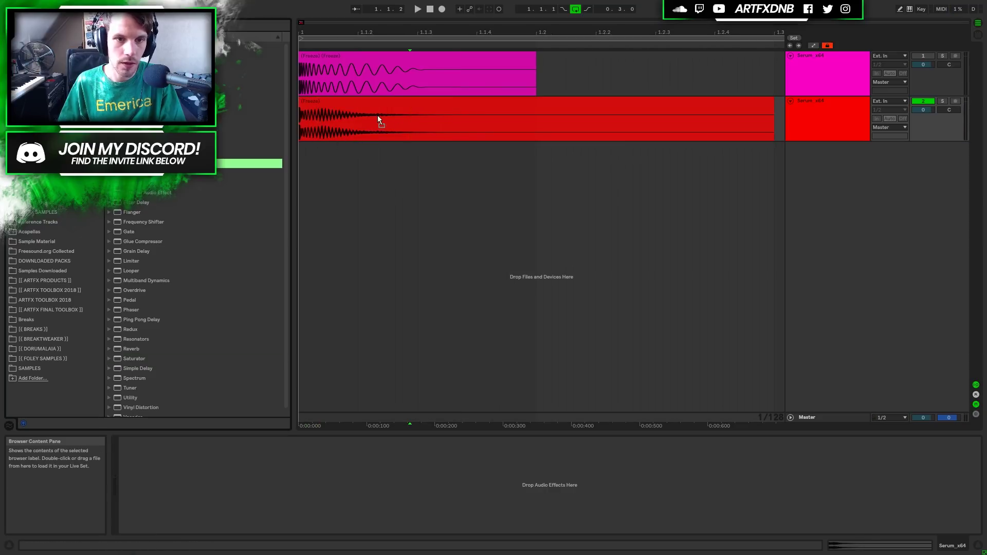
left_click(201, 528)
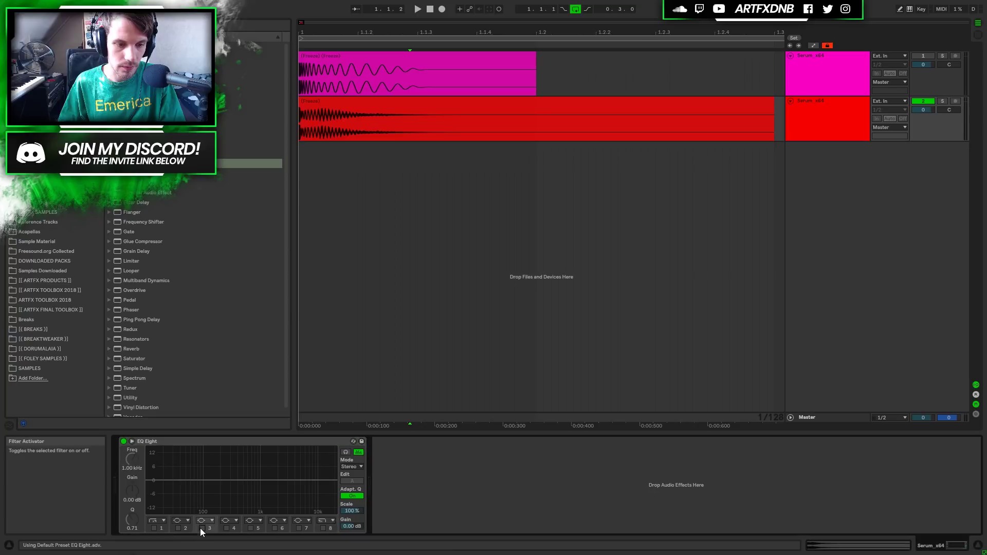
left_click(137, 462)
type("200")
key("Return")
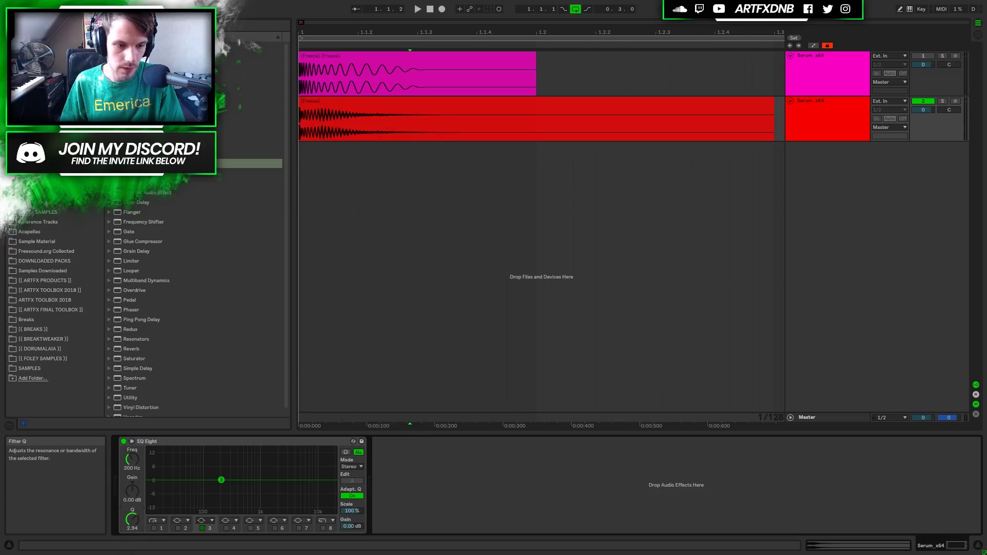
Step: Automate EQ Eight's band 3 gain to drop to -15.0 dB just after the drum's attack, start the drop earlier and audition
key("a")
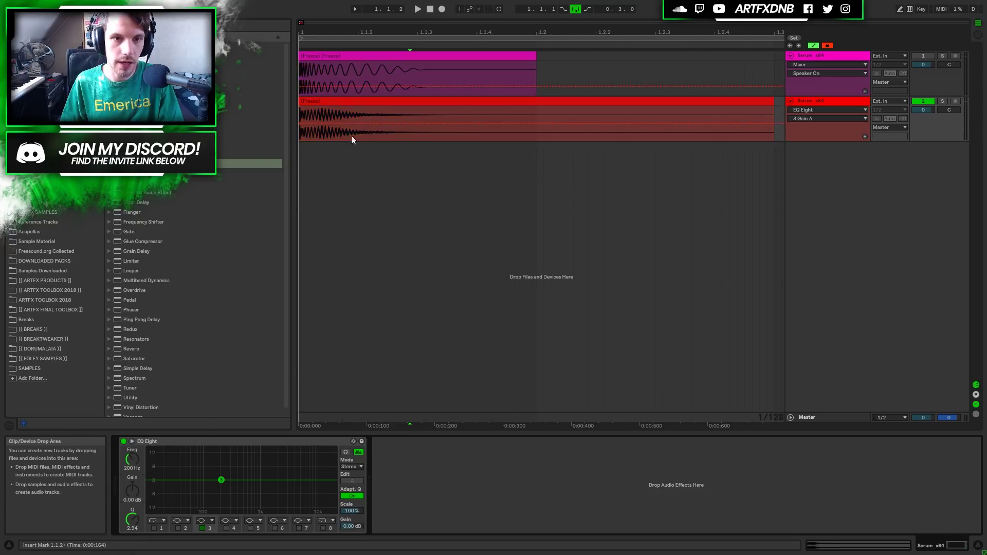
left_click(327, 125)
left_click_drag(336, 124, 336, 140)
left_click(300, 116)
key("space")
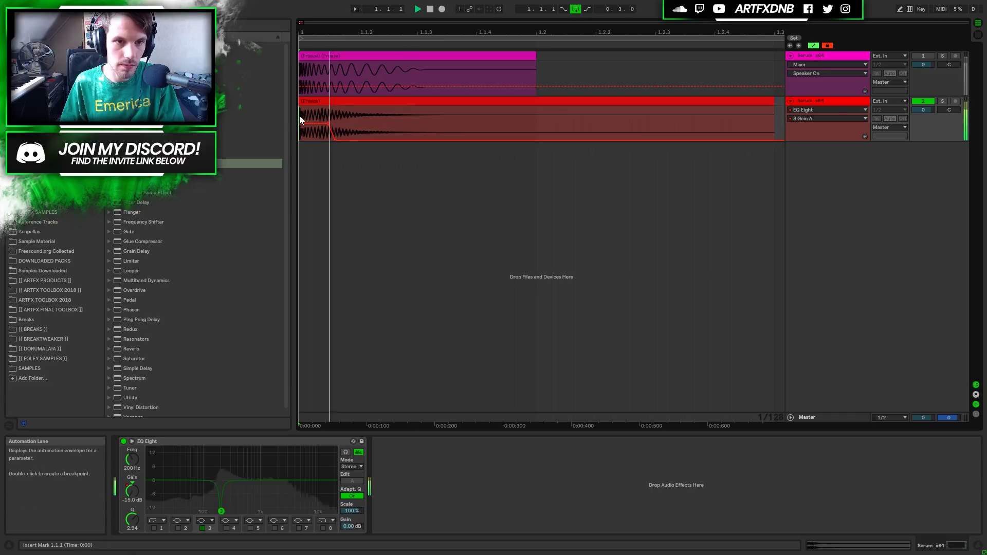
left_click_drag(327, 124, 313, 124)
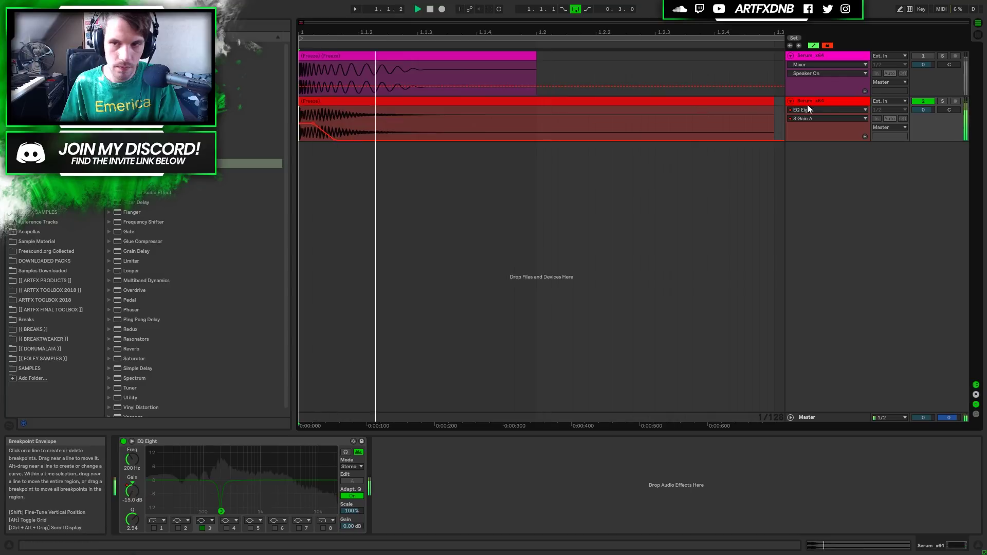
key("space")
Step: Add a Saturator after EQ Eight on the second track, enable its soft clip and audition
right_click(852, 100)
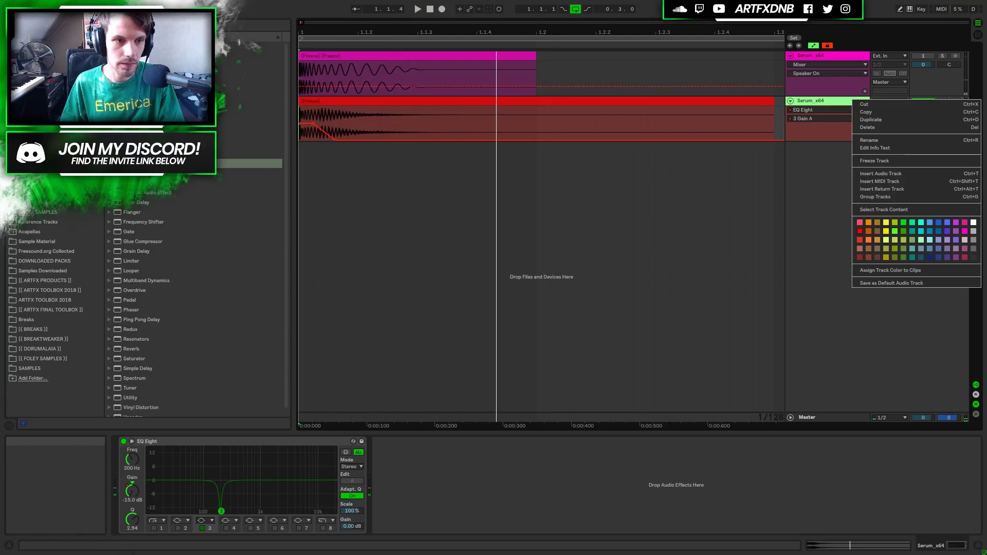
left_click(135, 345)
left_click_drag(133, 361, 446, 490)
key("space")
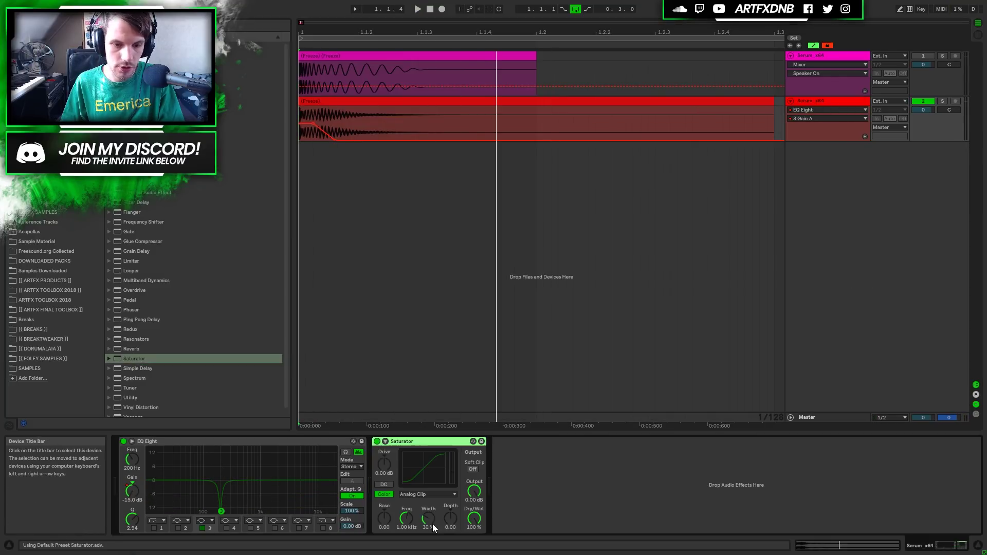
left_click(471, 470)
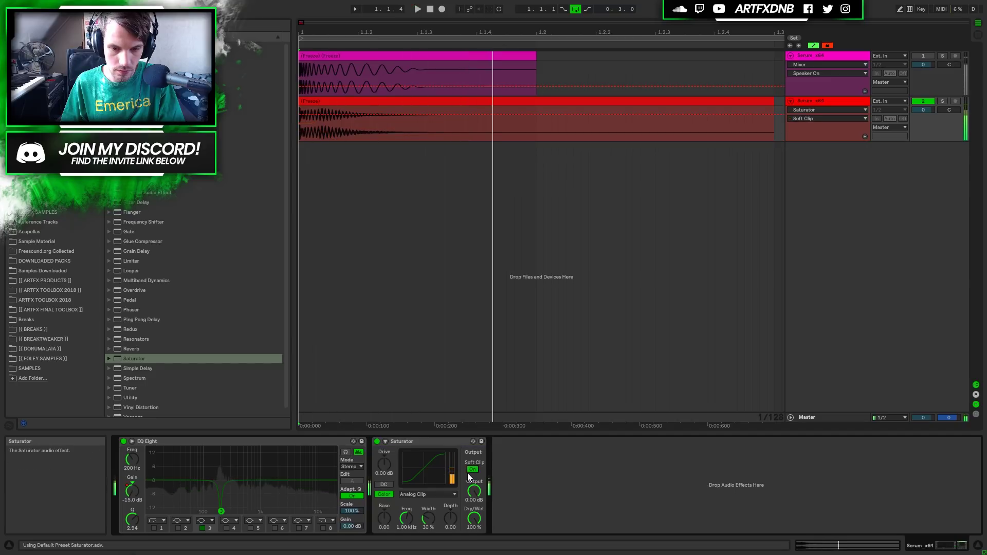
Step: Freeze and flatten the second track with its EQ and saturation and audition the rendered clip
right_click(810, 101)
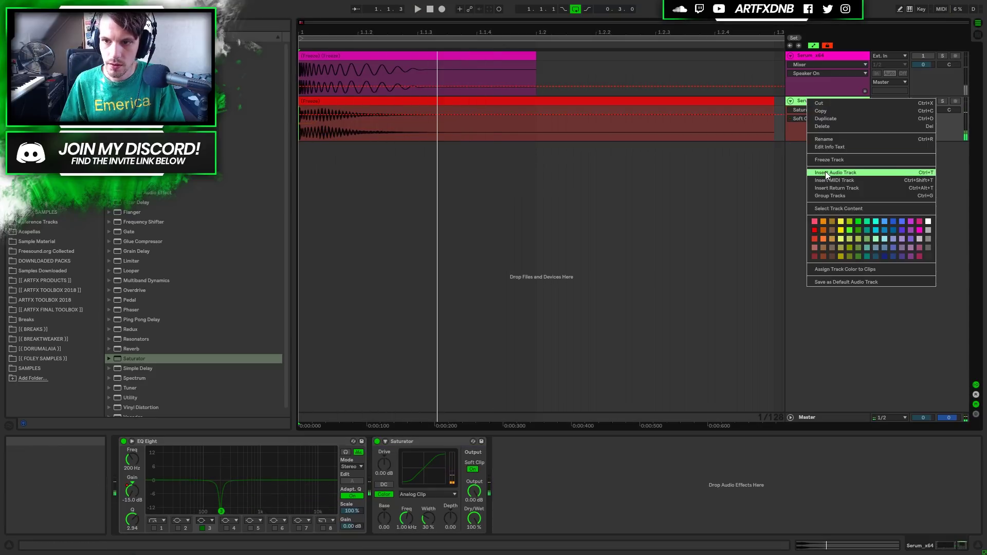
left_click(825, 160)
right_click(851, 103)
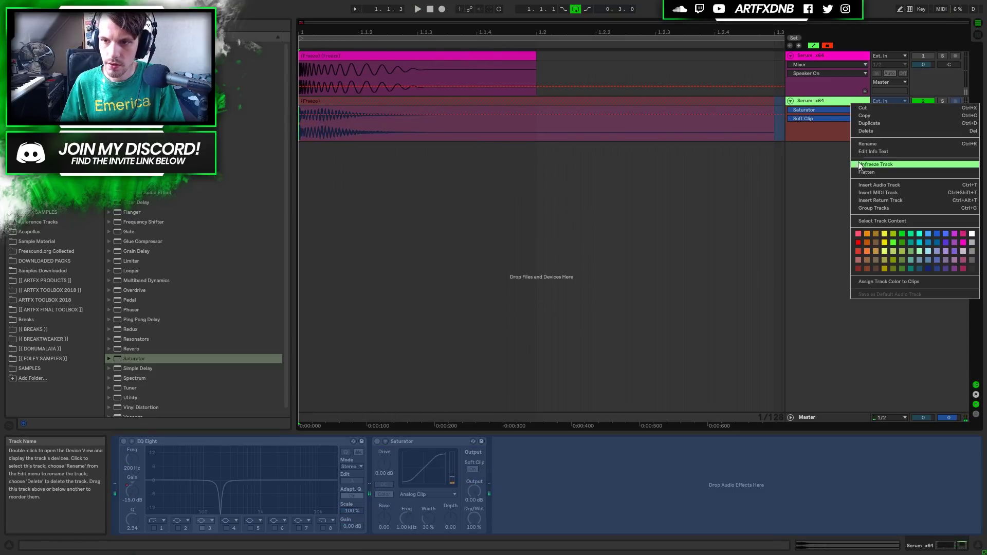
left_click(868, 172)
mouse_move(326, 32)
left_mouse_down()
mouse_move(326, 11)
mouse_move(326, 50)
mouse_move(329, 36)
left_mouse_up()
left_click_drag(345, 132, 495, 126)
left_click_drag(493, 32, 494, 17)
left_click(333, 103)
key("space")
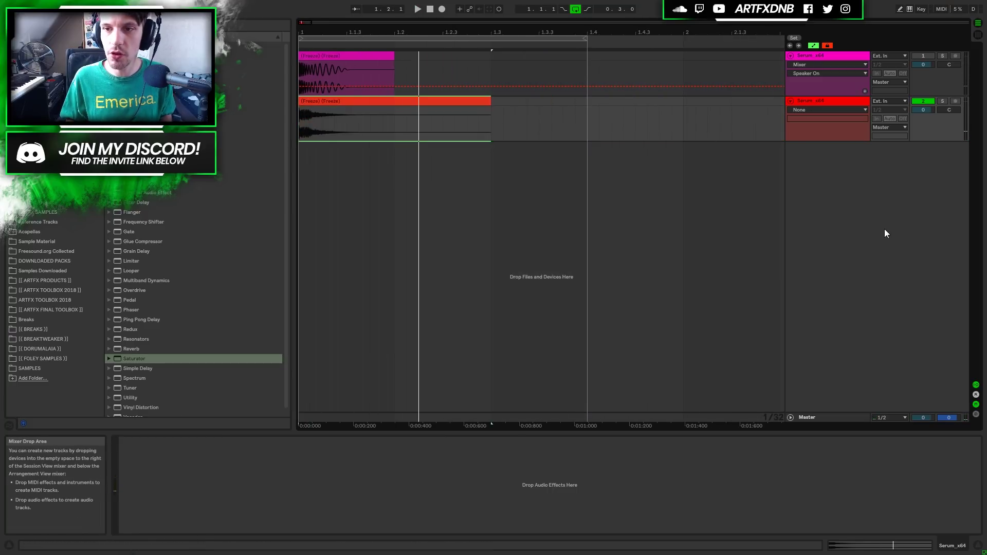
Step: Insert a MIDI track below the two audio tracks and load a new Serum_x64 instance on it
right_click(821, 186)
left_click(847, 198)
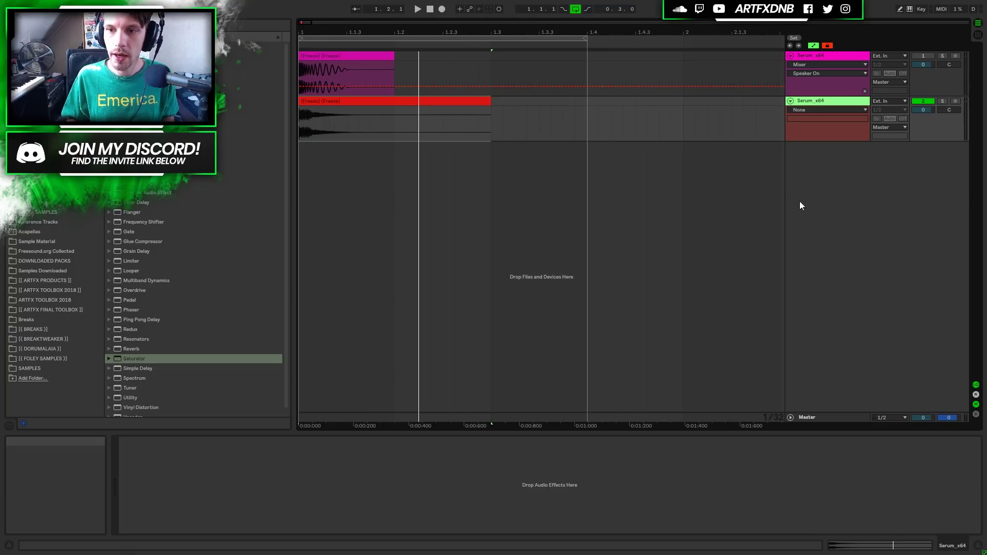
left_click(27, 123)
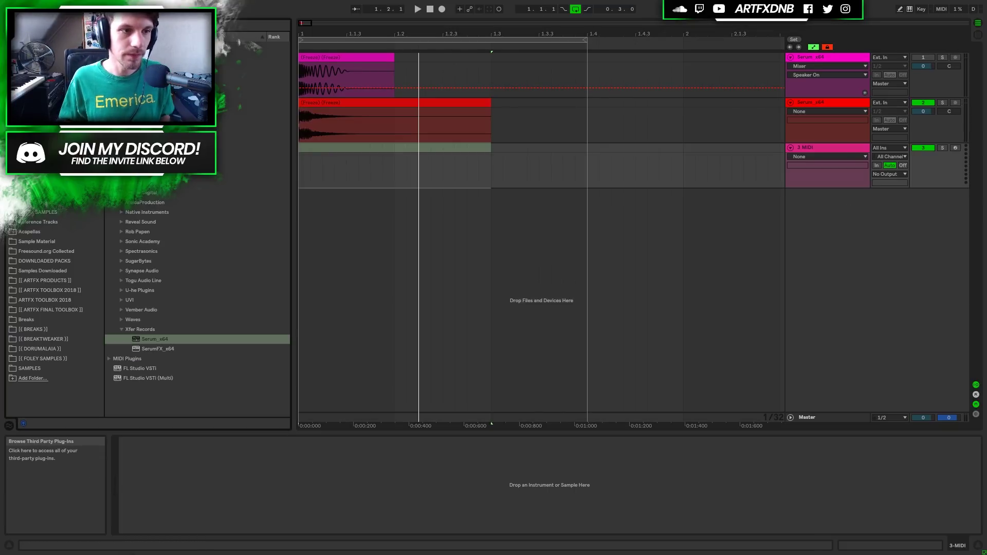
left_click_drag(155, 334, 369, 165)
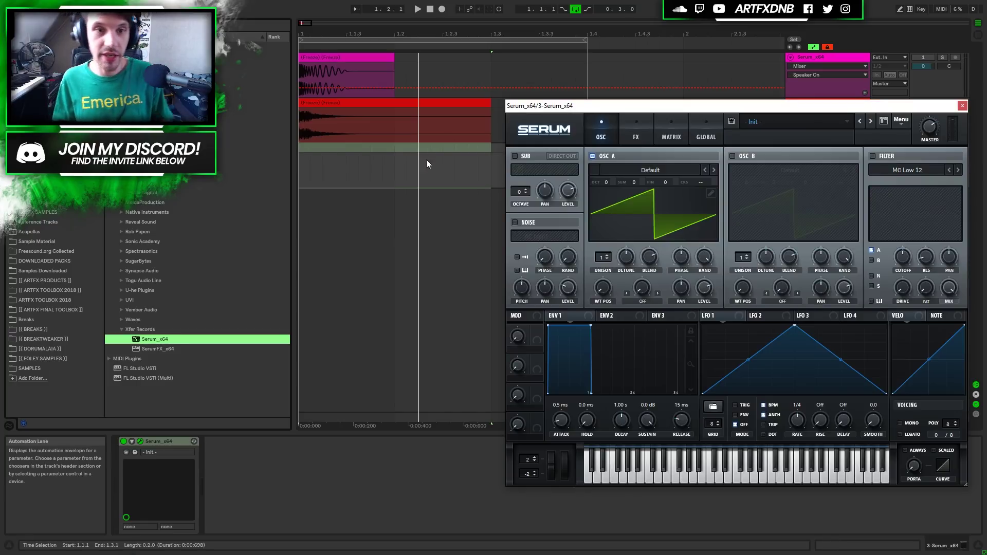
Step: Create a MIDI clip from 1.1.1 to 1.3.1 on the new Serum track and draw an F3 note across its full length
left_click_drag(299, 149, 457, 149)
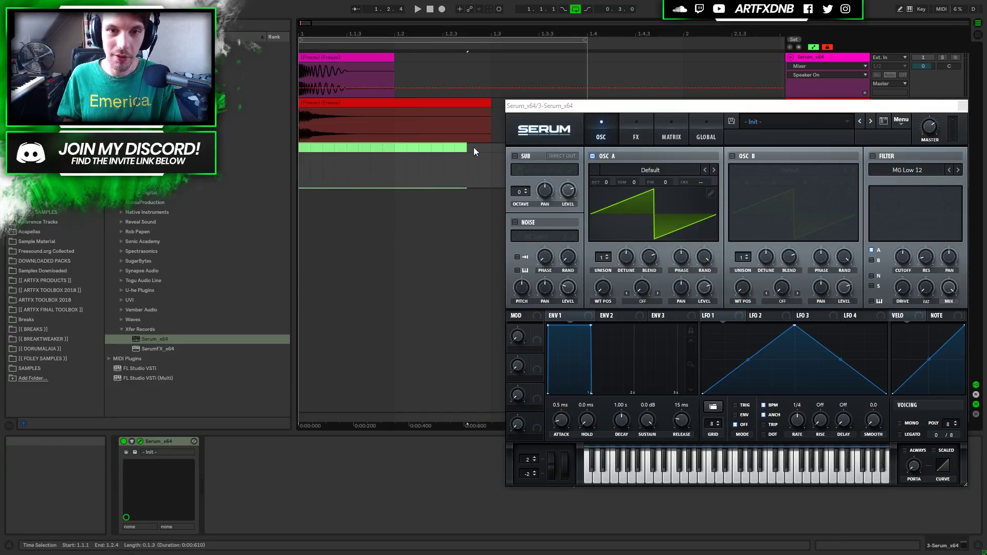
key("ctrl+shift+m")
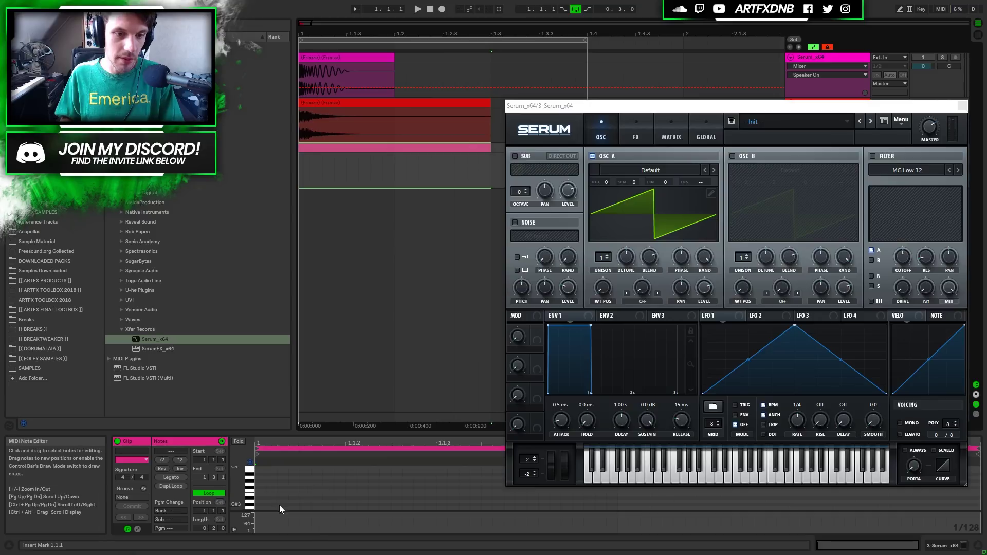
mouse_move(257, 497)
left_mouse_down()
mouse_move(879, 507)
mouse_move(973, 514)
mouse_move(981, 526)
left_mouse_up()
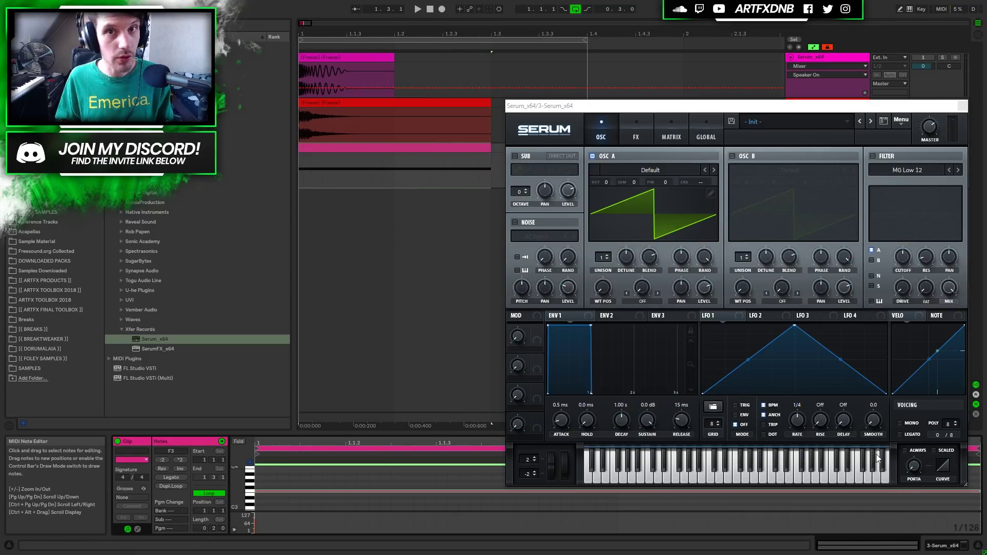
Step: Turn off oscillator A, enable the AC hum1 noise oscillator and audition it, moving the synth window clear of the tracks
left_click(598, 156)
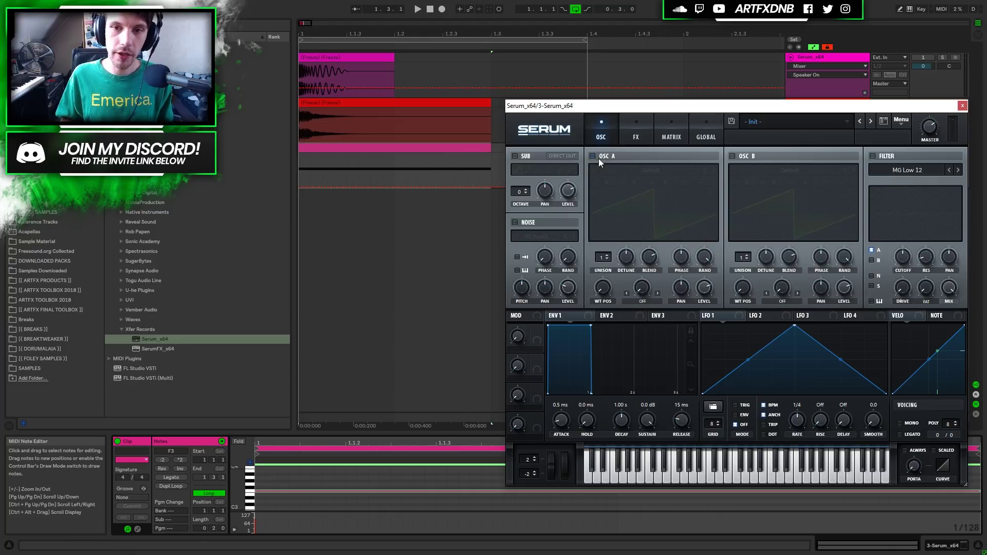
left_click(530, 224)
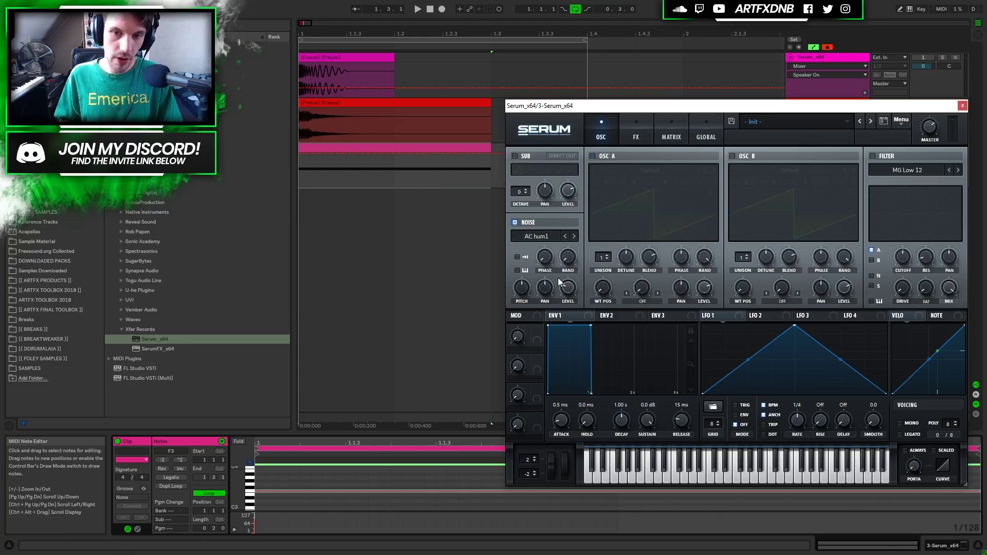
key("space")
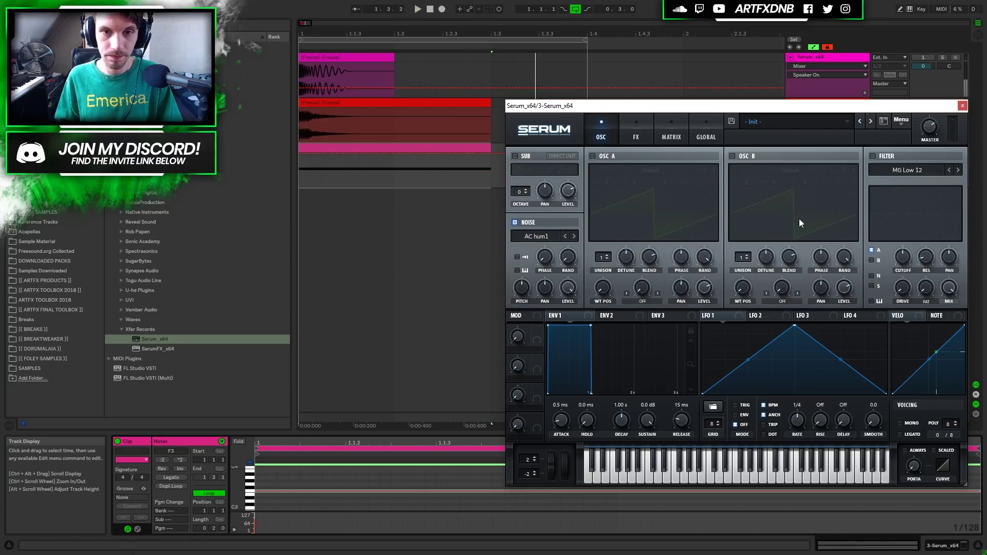
left_click_drag(899, 110, 770, 224)
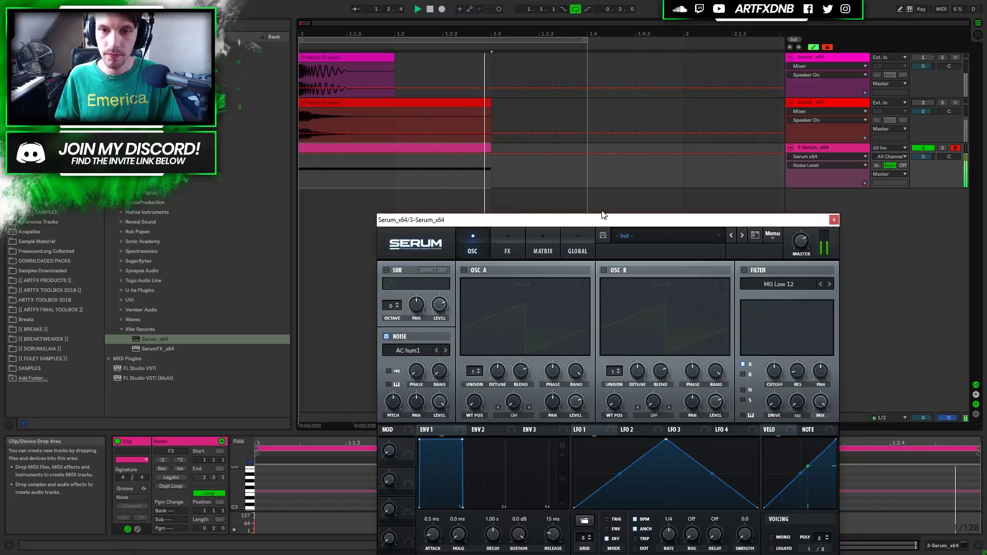
left_click_drag(604, 220, 625, 70)
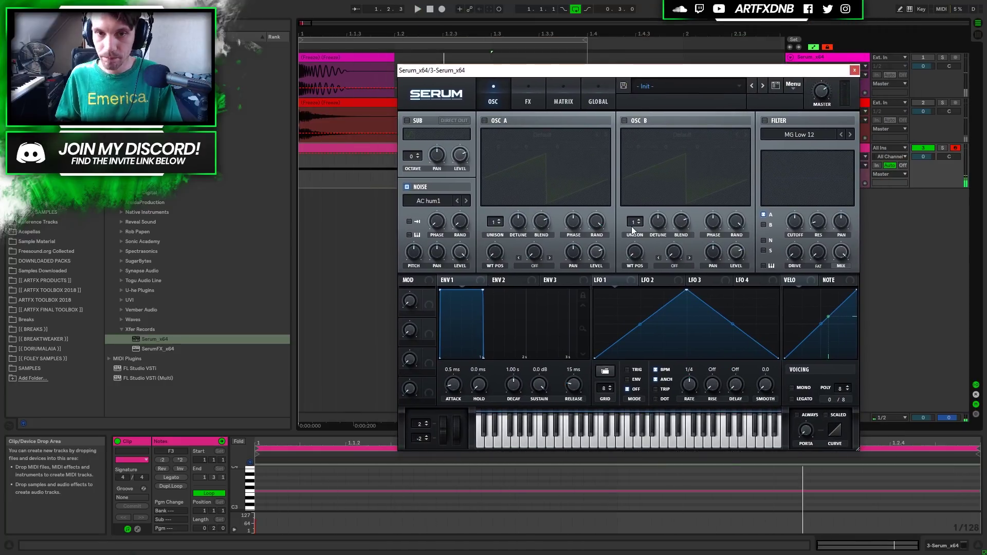
Step: Shape LFO 1 into a falling ramp modulating the noise level, in ENV mode with BPM sync off and the rate at 4.2 Hz
left_click_drag(687, 292, 535, 233)
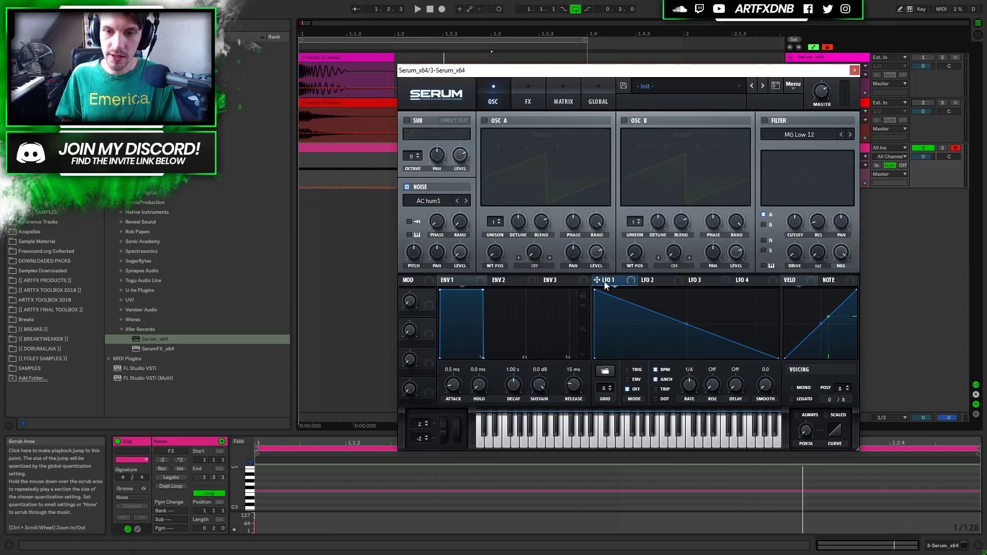
left_click_drag(460, 251, 464, 254)
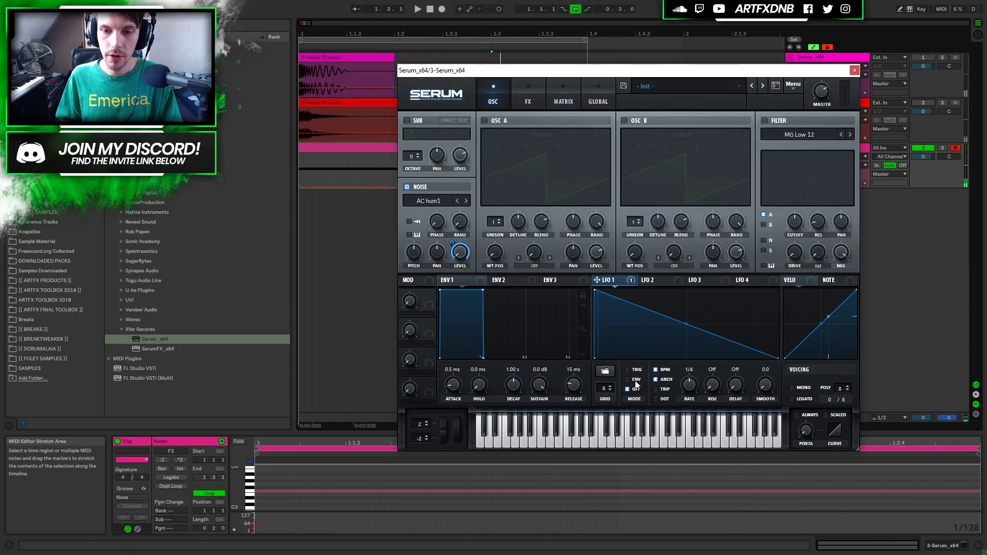
left_click(656, 369)
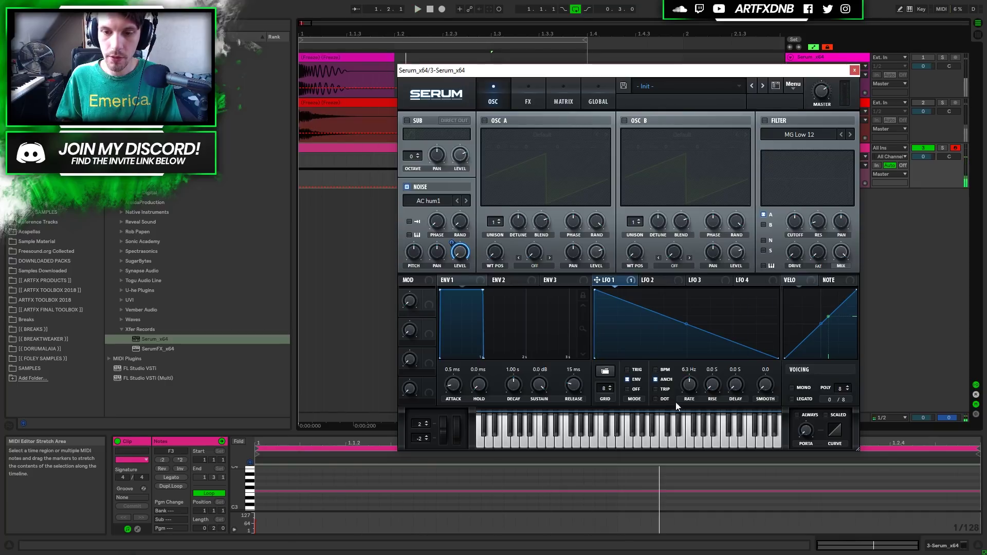
left_click_drag(691, 385, 691, 391)
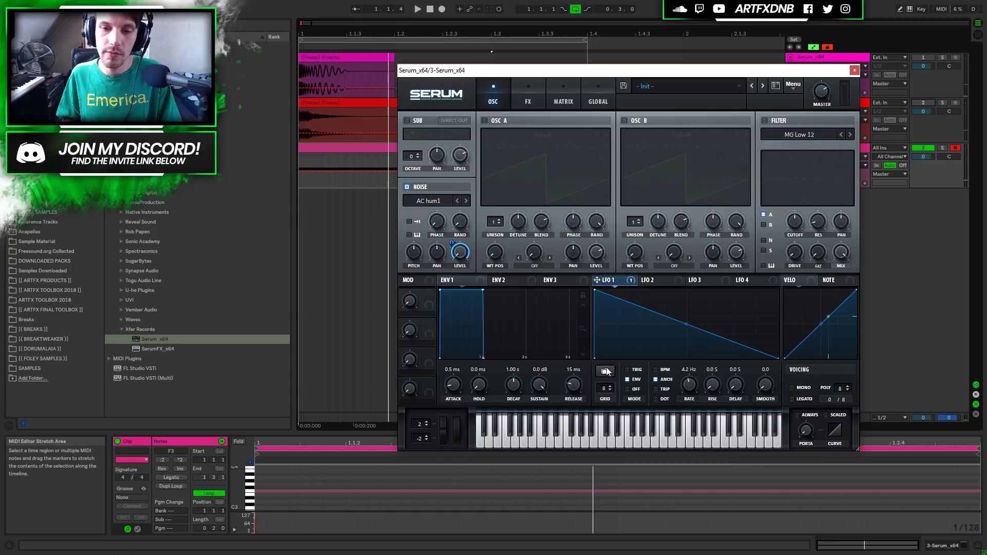
Step: Set the LFO 1 grid to 16 and add points forming two short falling spikes followed by one long decay ramp
left_click_drag(604, 389, 626, 96)
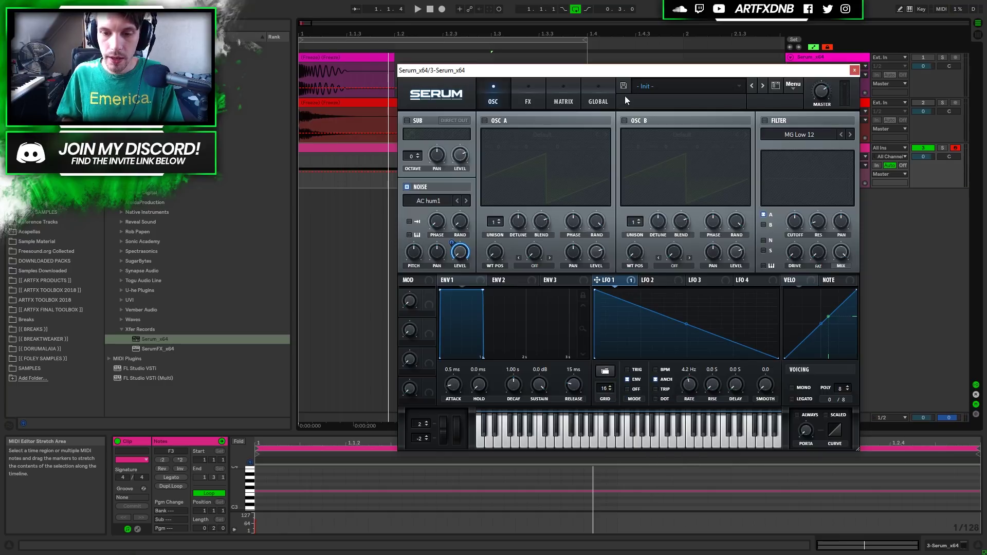
double_click(606, 320)
left_click_drag(606, 320, 604, 373)
double_click(626, 335)
left_click_drag(626, 335, 595, 257)
double_click(622, 326)
left_click_drag(622, 326, 615, 381)
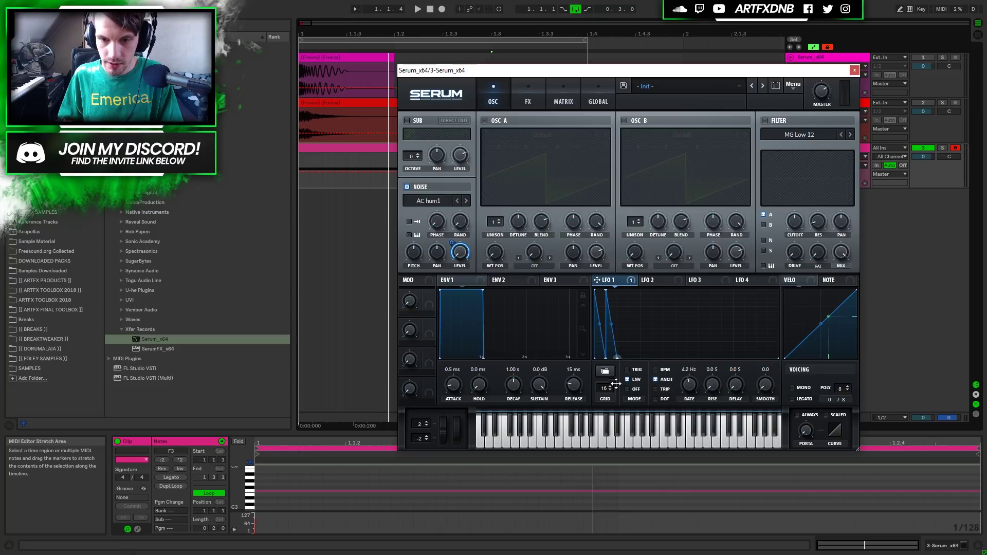
double_click(629, 327)
left_click_drag(630, 326, 618, 290)
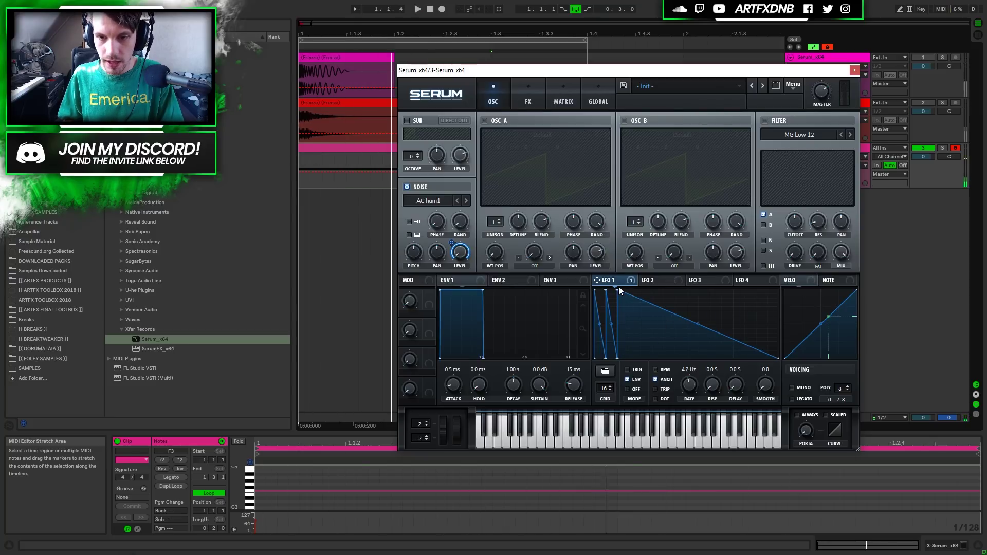
Step: Try wider spacing for the LFO 1 spikes, starting the long decay further along, and audition the sound
left_click_drag(617, 291, 638, 288)
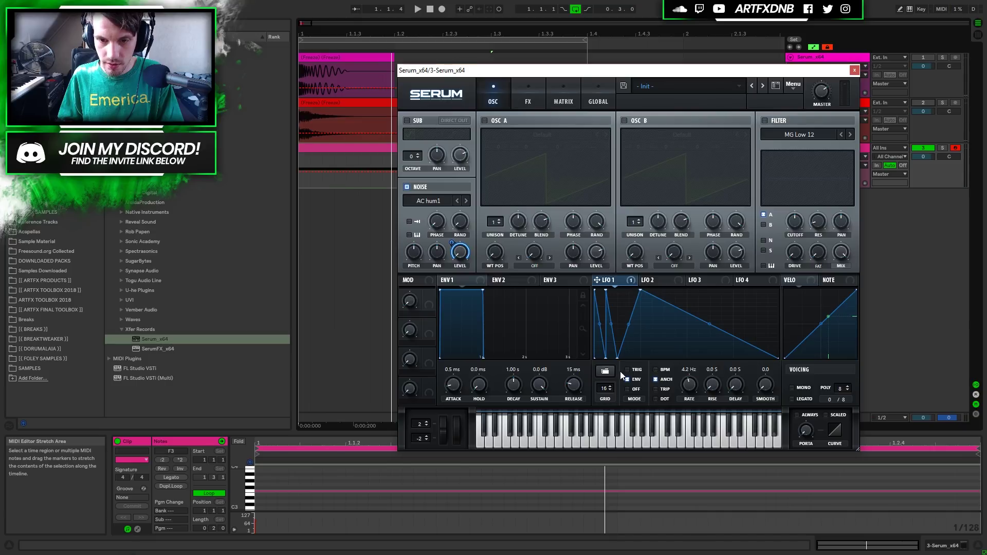
left_click_drag(618, 356, 640, 358)
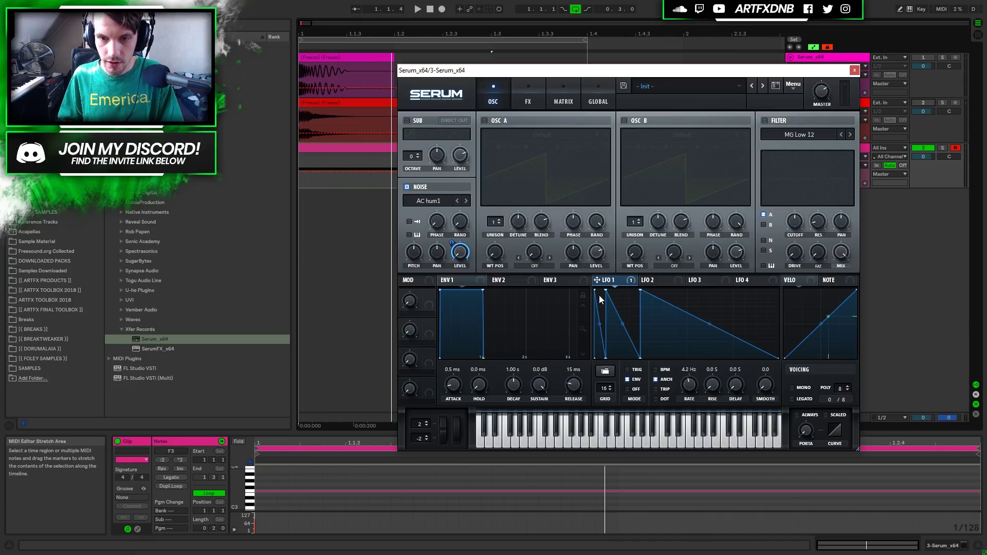
left_click_drag(606, 291, 617, 291)
left_click_drag(606, 358, 644, 393)
key("space")
key("space")
Step: Lower the first two LFO 1 peaks, shift the second spike slightly earlier and bend the long decay into a concave curve
mouse_move(595, 291)
left_mouse_down()
mouse_move(583, 321)
mouse_move(610, 304)
left_mouse_up()
left_click_drag(709, 326, 698, 336)
left_click_drag(617, 356, 610, 378)
left_click_drag(617, 304, 610, 298)
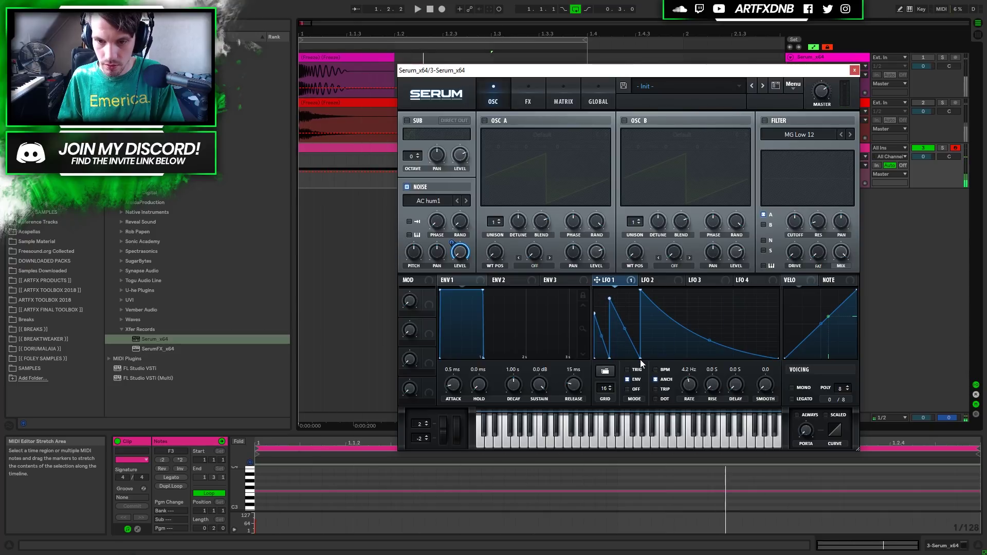
Step: Pull the LFO 1 spikes and decay start back onto the first two 1/16 grid lines and raise the peaks to full height
left_click_drag(640, 358, 632, 374)
left_click_drag(641, 291, 608, 297)
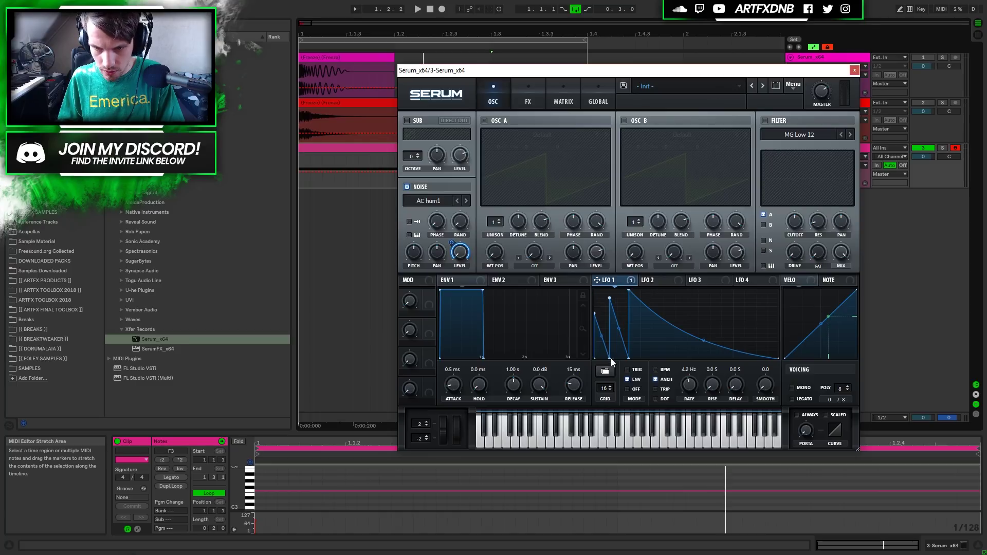
left_click_drag(611, 359, 606, 362)
left_click_drag(610, 299, 607, 297)
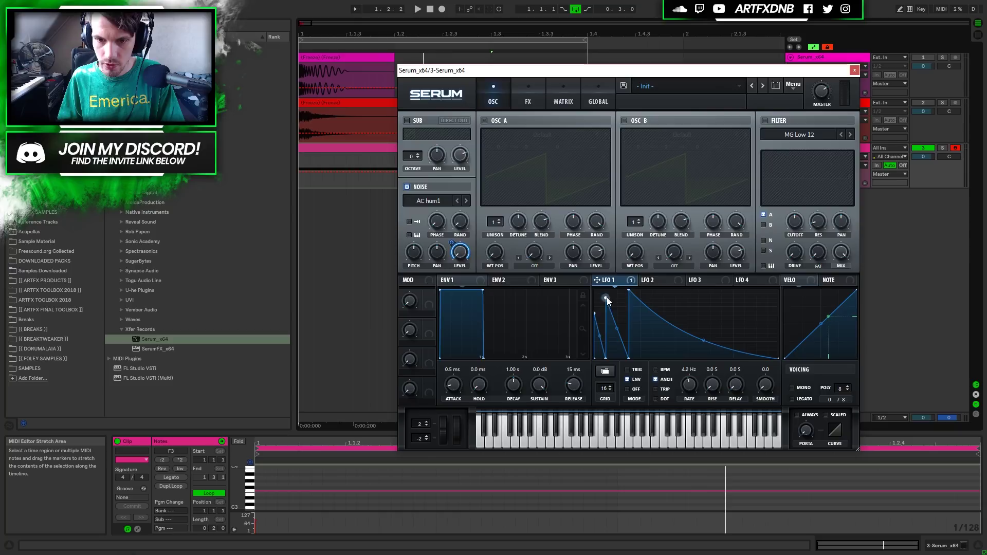
left_click_drag(623, 359, 618, 358)
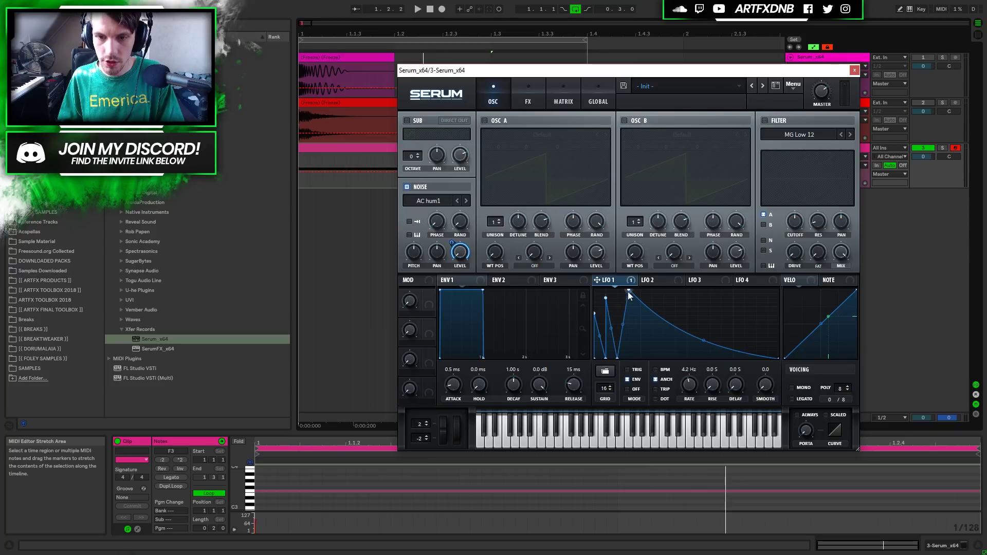
left_click_drag(629, 290, 617, 289)
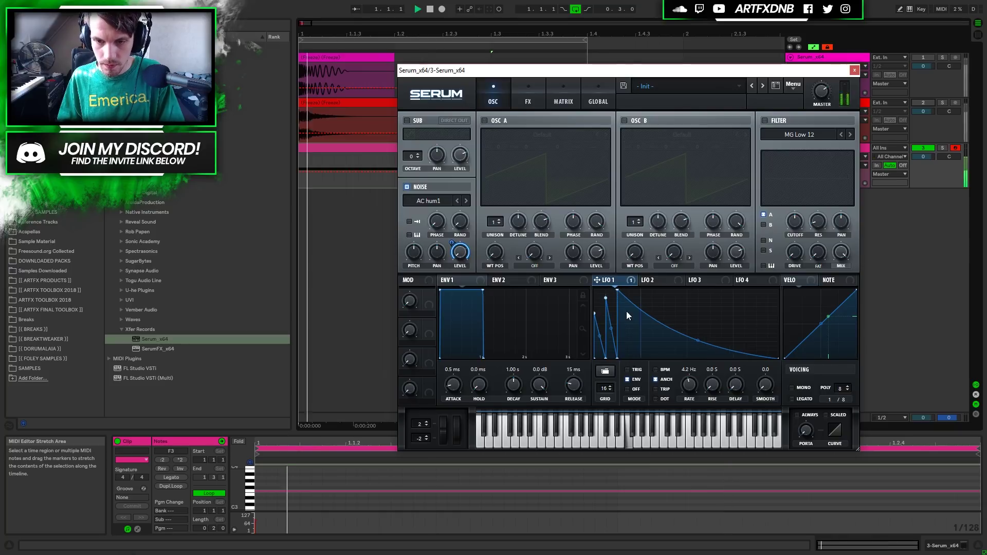
left_click_drag(594, 311, 606, 289)
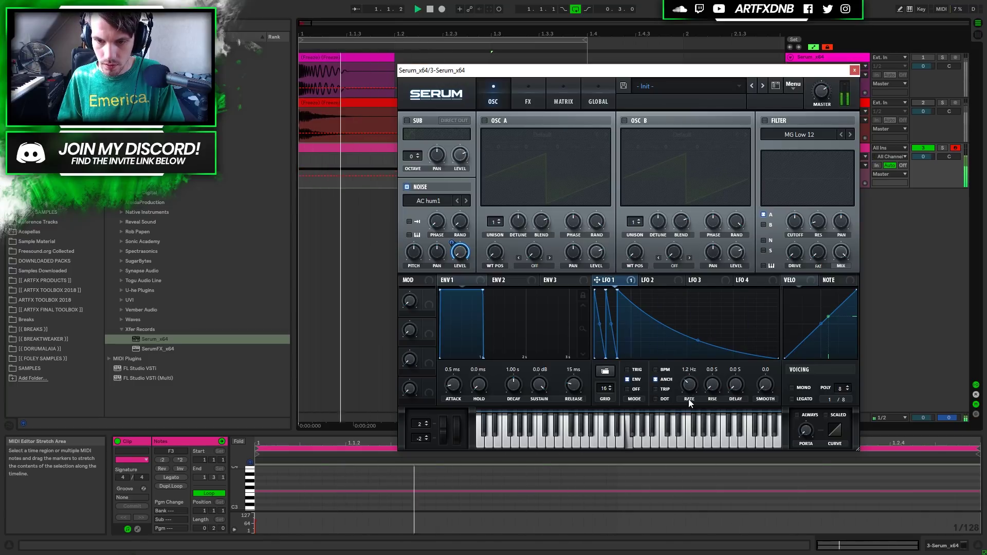
Step: Set the LFO 1 rate to 5.8 Hz and switch the noise oscillator's sample to BrightWhite
scroll(690, 392, "down", 3)
scroll(690, 391, "up", 4)
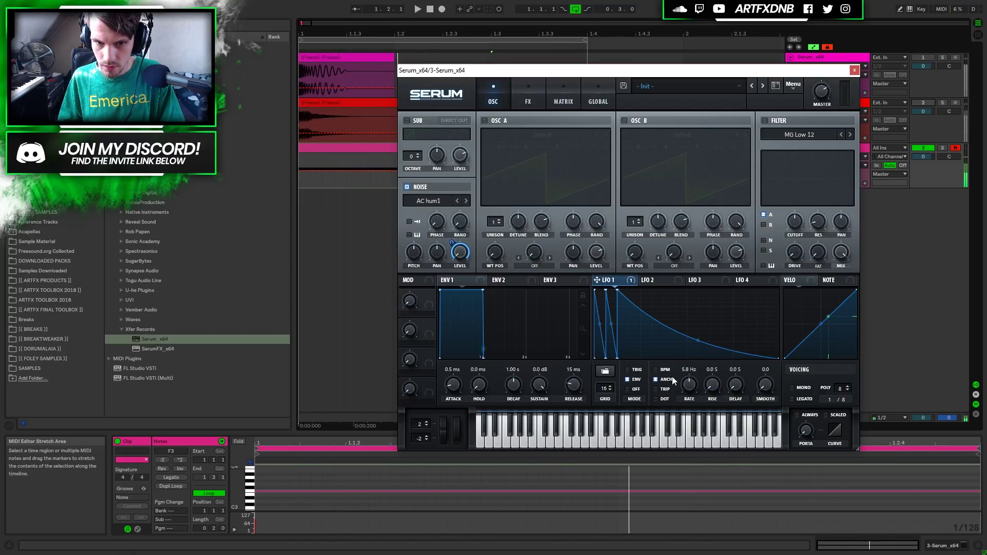
left_click(438, 199)
mouse_move(452, 211)
left_click(533, 261)
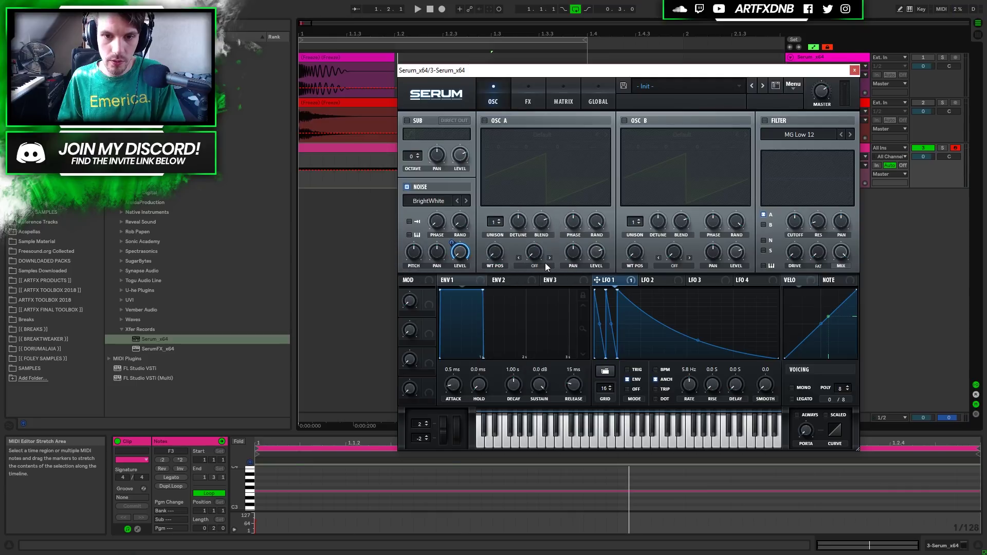
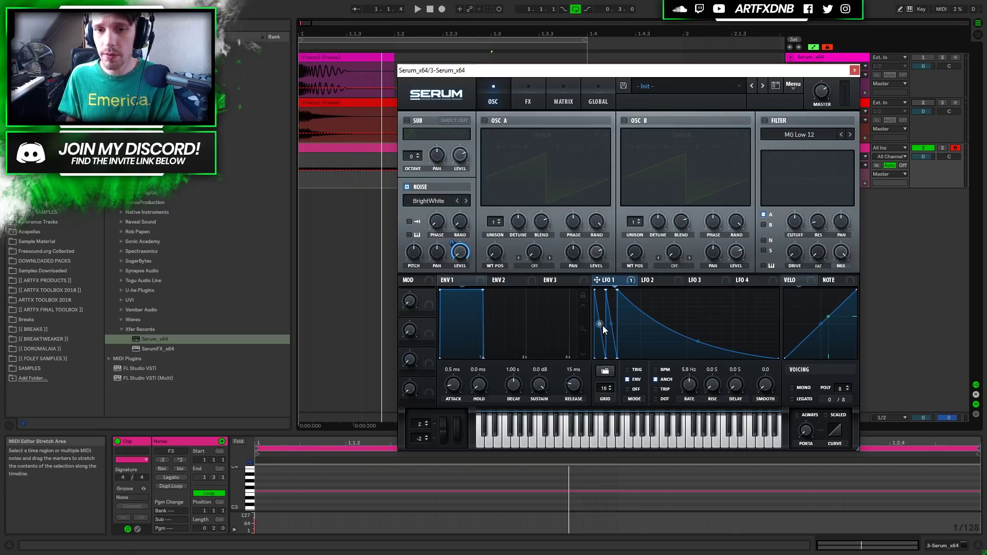
Step: Try steeper and flatter curves on the LFO 1 spikes and decay tail while auditioning the noise hit
left_click_drag(610, 324, 609, 335)
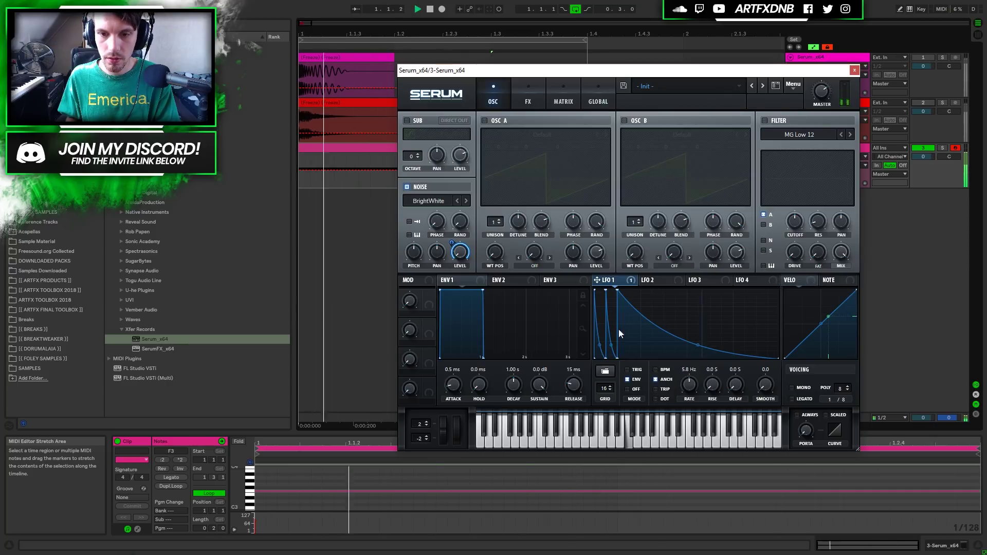
left_click_drag(610, 347, 610, 335)
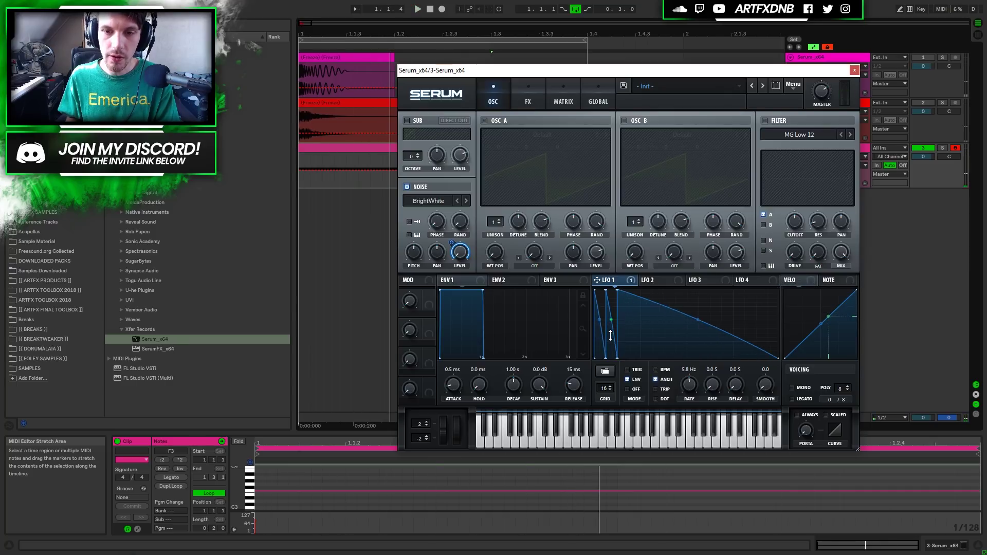
left_click_drag(694, 315, 697, 326)
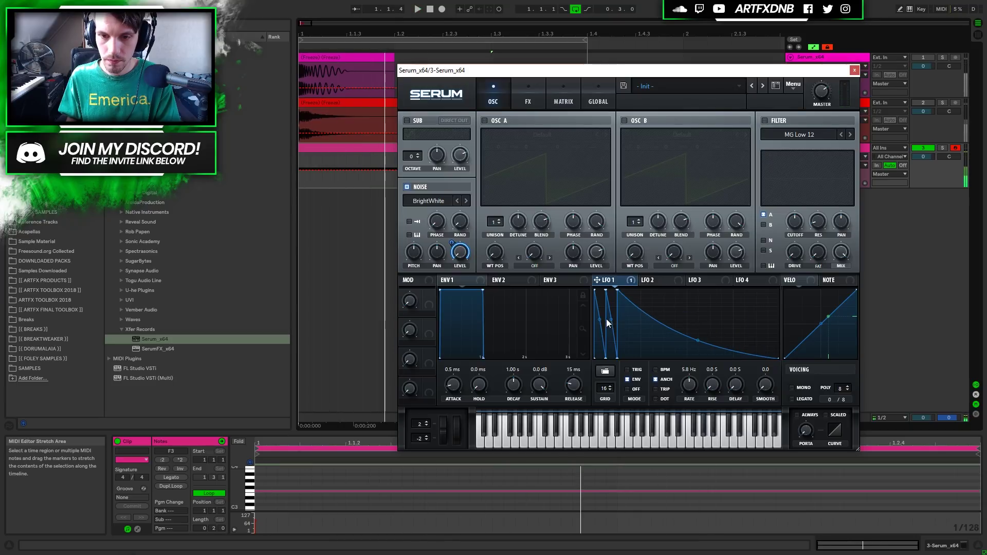
key("space")
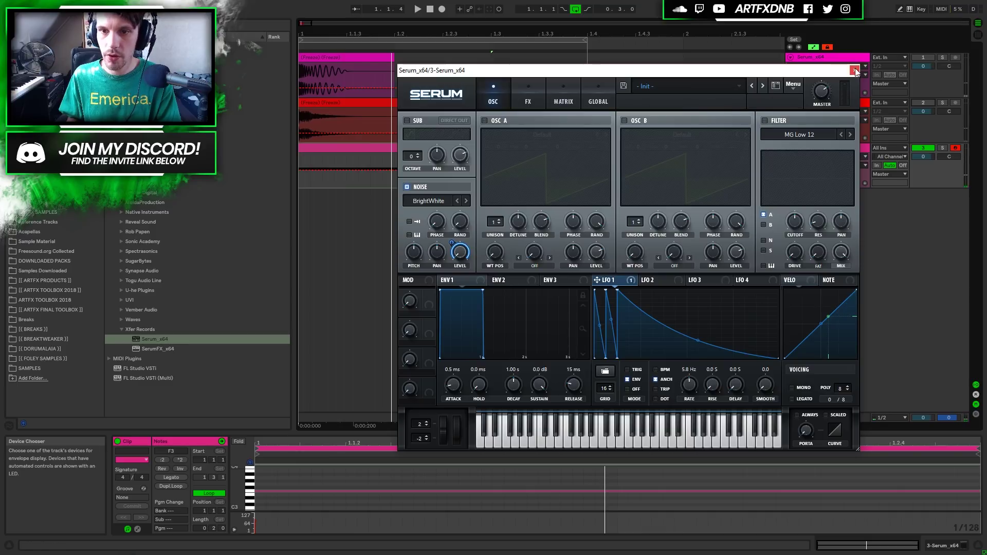
Step: Add a Saturator after Serum with 4 dB drive and Soft Clip on, and close the synth window
left_click(36, 104)
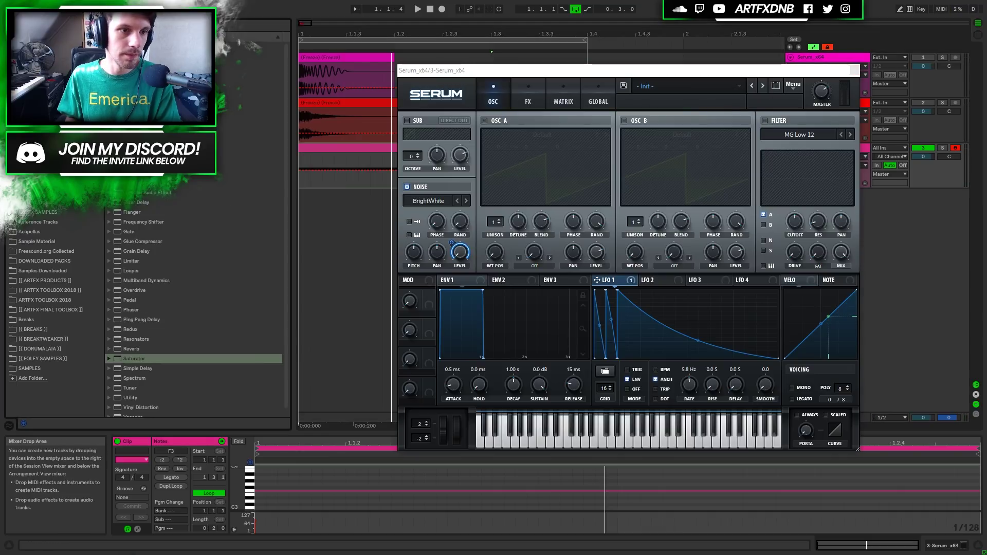
left_click_drag(132, 360, 955, 509)
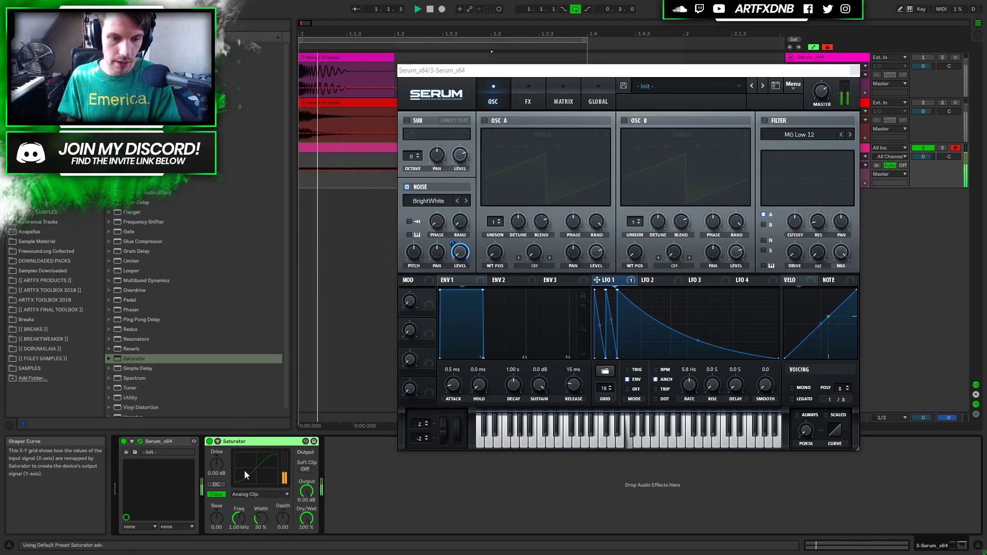
left_click(305, 470)
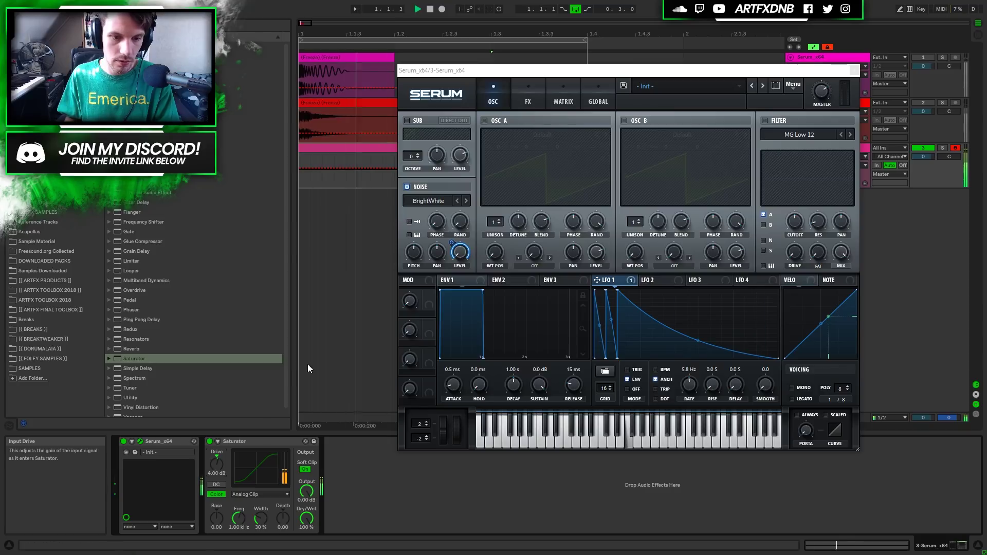
left_click(854, 70)
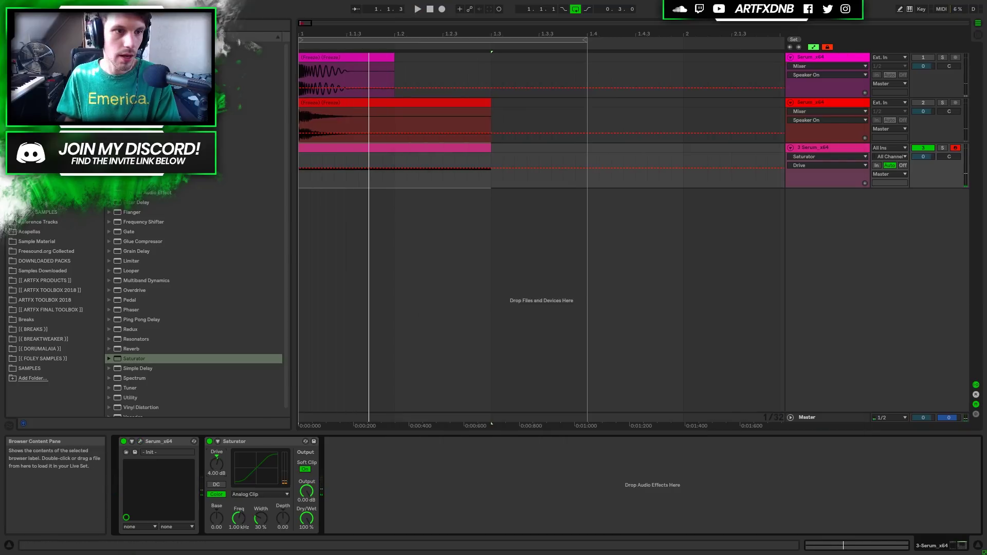
Step: Insert EQ Eight before the Saturator and enable band 1 as a low cut at 261 Hz with a Q of 0.53
left_click_drag(155, 164, 203, 482)
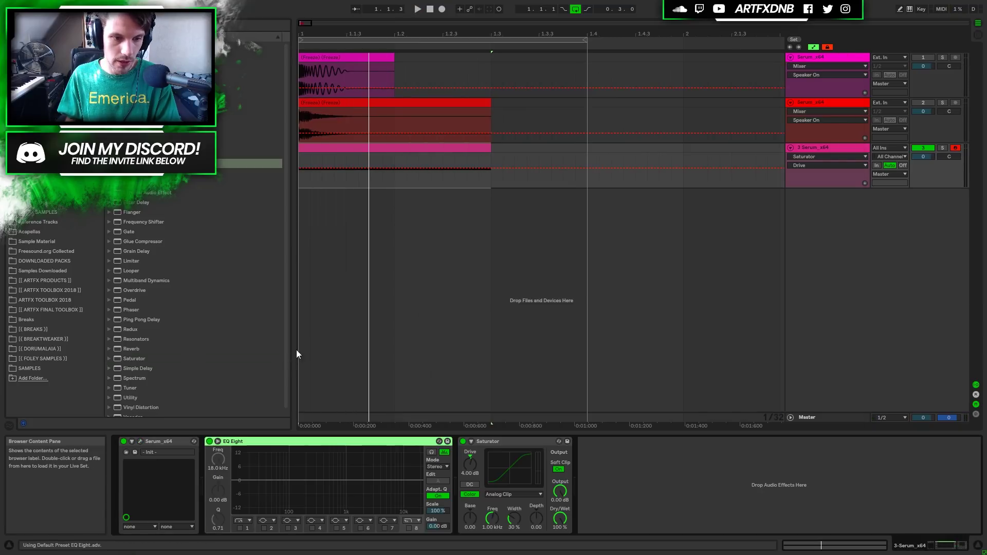
left_click(240, 528)
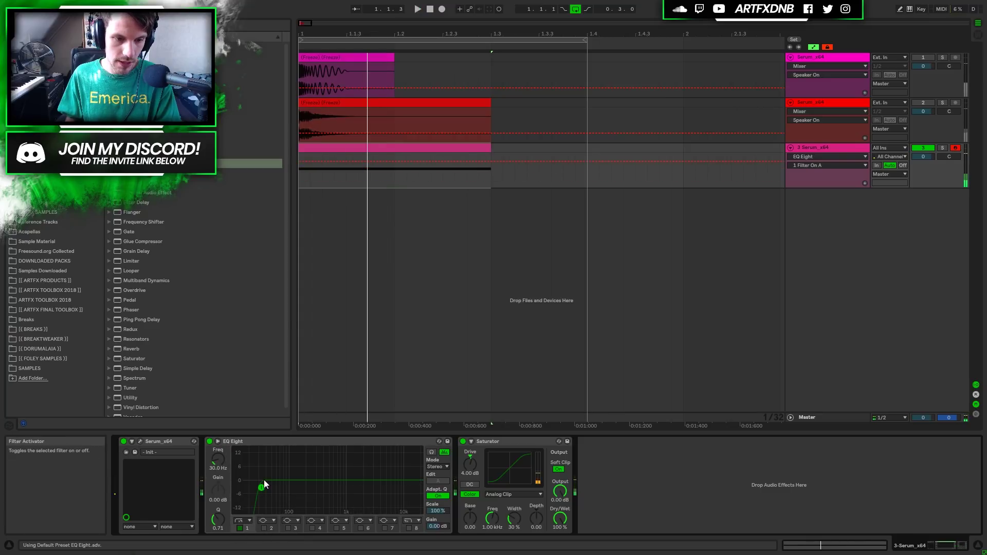
key("space")
left_click_drag(340, 497, 314, 491)
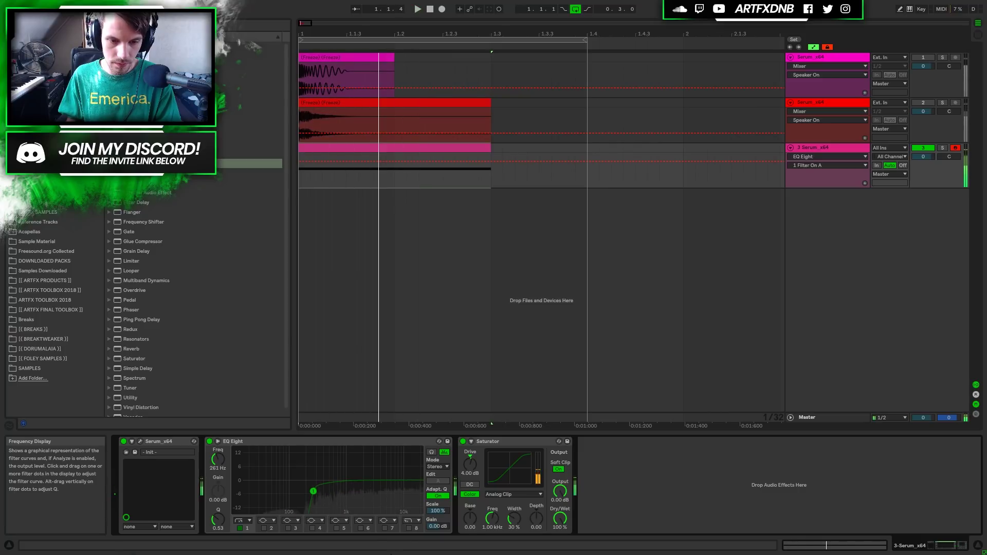
Step: Enable EQ Eight band 7 and boost 4.83 dB at 1.35 kHz while auditioning
left_click(385, 529)
left_click_drag(383, 478, 354, 470)
key("space")
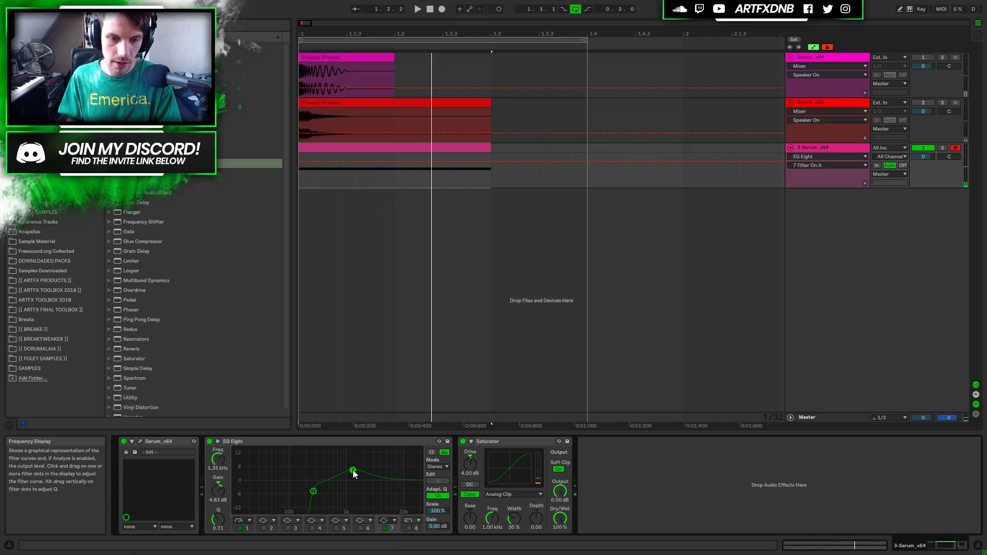
Step: Freeze and flatten the third Serum track to render the noise hit to audio
right_click(831, 148)
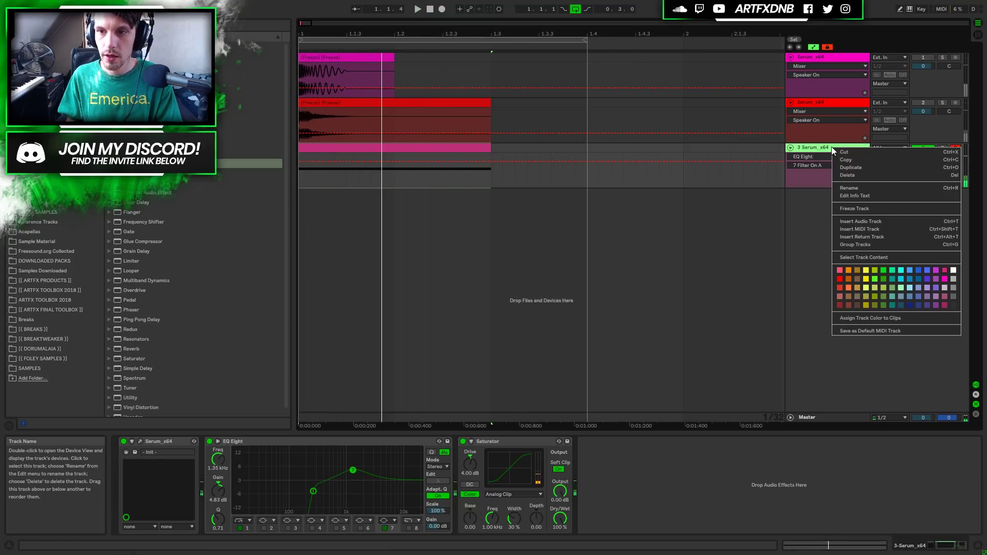
left_click(844, 208)
right_click(824, 150)
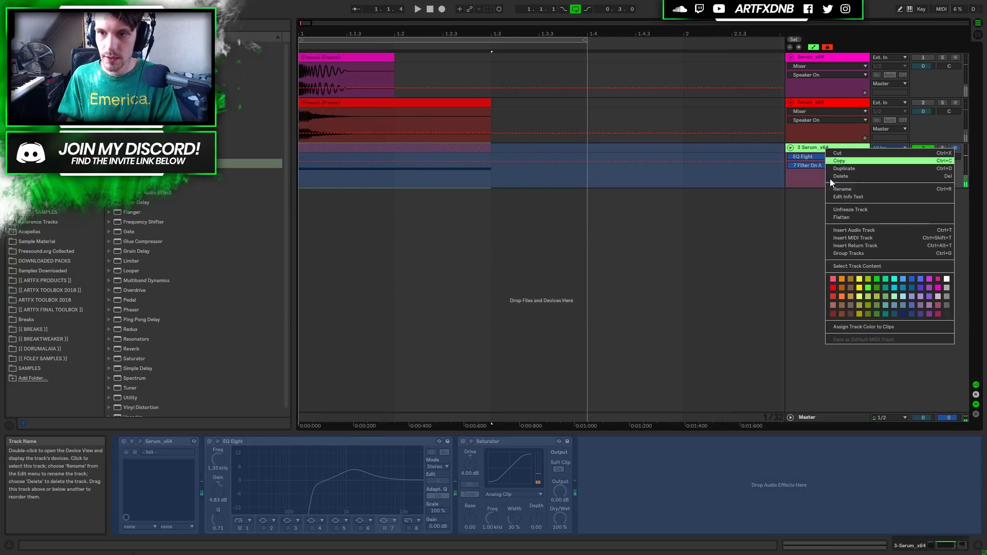
left_click(851, 218)
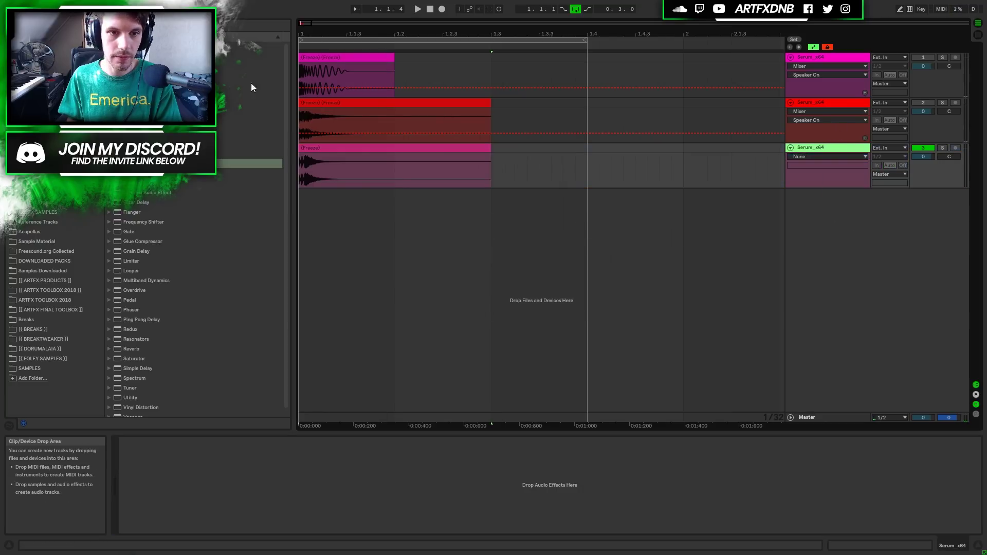
Step: Trim the end of the first track's drum clip back to 1.1.3
left_click(326, 147)
mouse_move(304, 36)
left_mouse_down()
mouse_move(303, 61)
mouse_move(302, 31)
left_mouse_up()
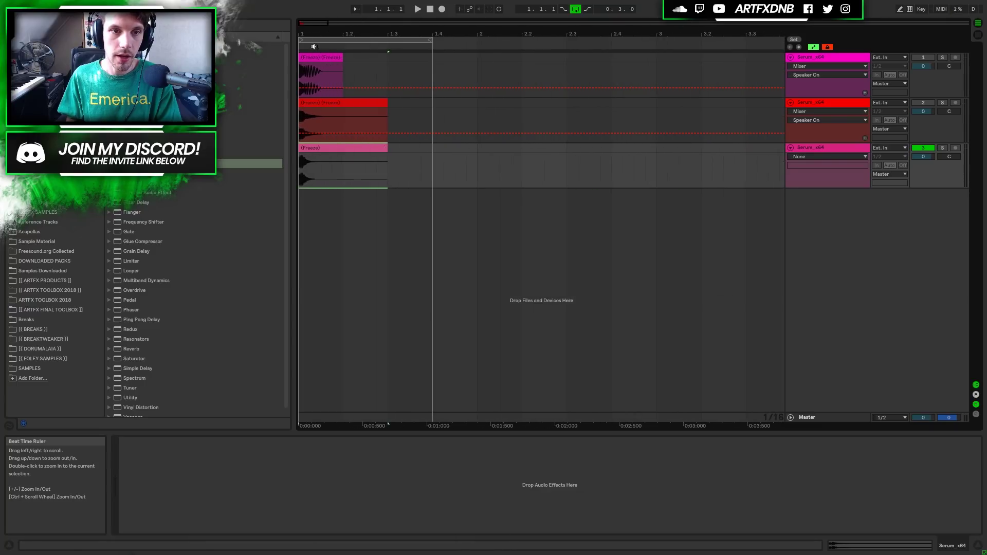
left_click(339, 64)
left_click_drag(342, 58, 321, 59)
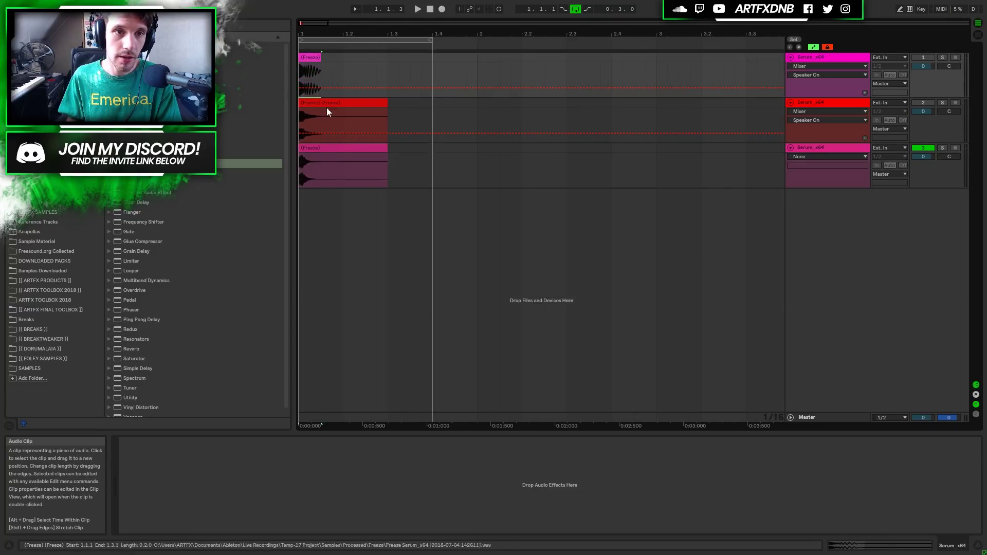
Step: Move the clips on the second and third tracks to 1.3.1 and extend the loop to bar 3
left_click_drag(311, 103, 400, 105)
left_click_drag(431, 40, 658, 52)
left_click(395, 103)
left_click_drag(394, 103, 411, 147)
Step: Lower the third track's volume to -3.9 dB and reactivate the muted drum tracks
left_click(925, 157)
left_click_drag(925, 157, 926, 158)
left_click(923, 102)
Step: Place copies of the first track's drum clip at 1.4.3, 2.1.1 and 2.2.1
mouse_move(309, 61)
left_mouse_down()
mouse_move(555, 64)
mouse_move(439, 60)
mouse_move(489, 63)
left_mouse_up()
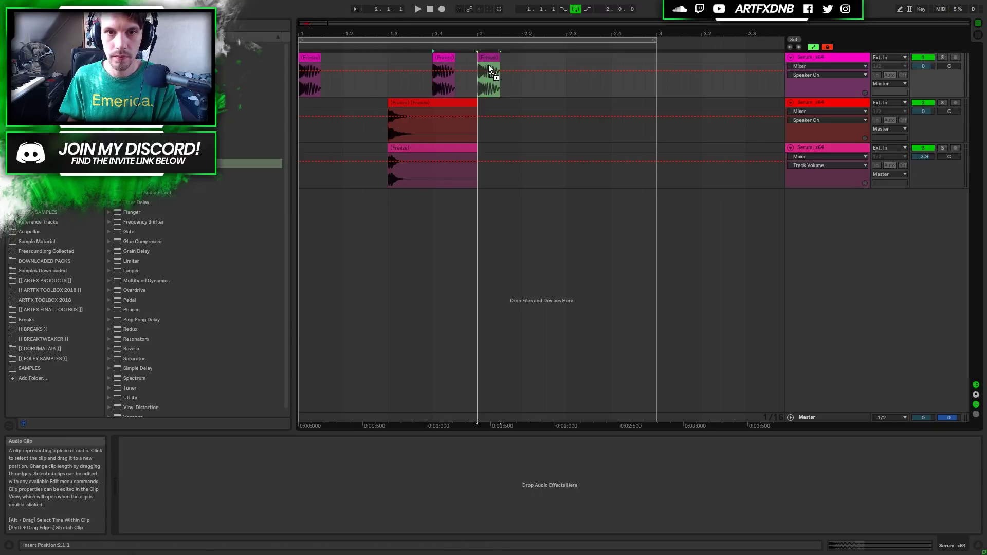
left_click(443, 62)
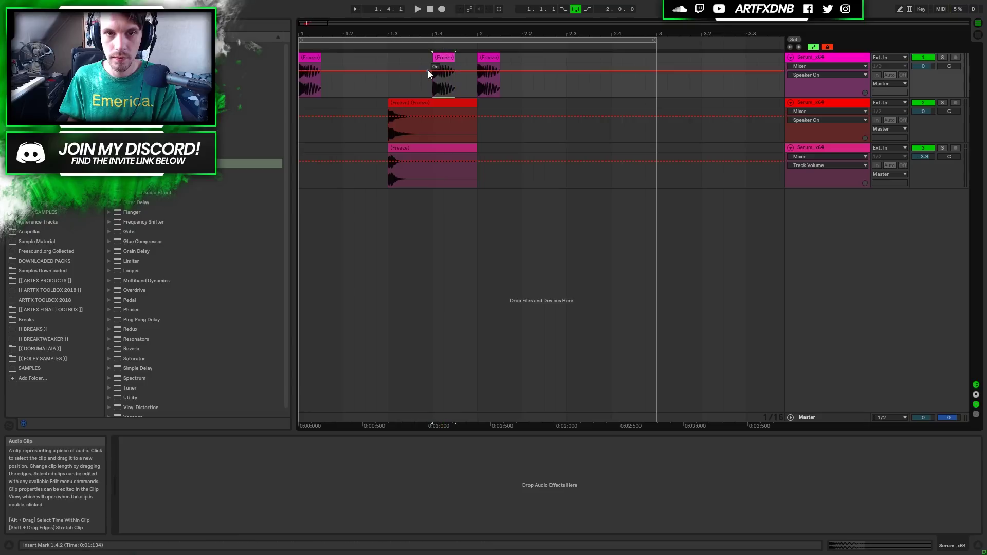
left_click_drag(444, 53, 534, 58)
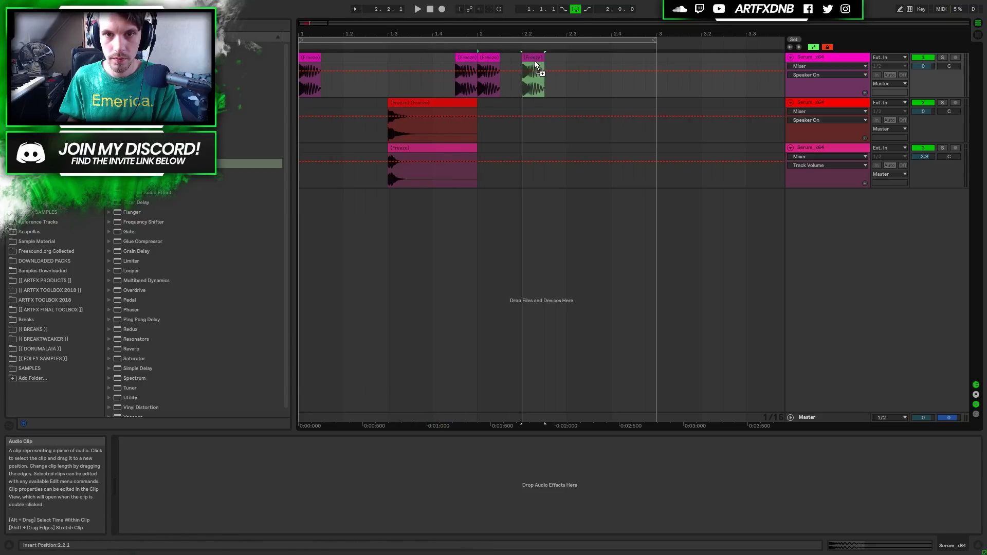
Step: Copy the clips on the second and third tracks together to 2.3.1, then select the whole loop range
left_click(428, 112)
left_click(421, 149, "shift")
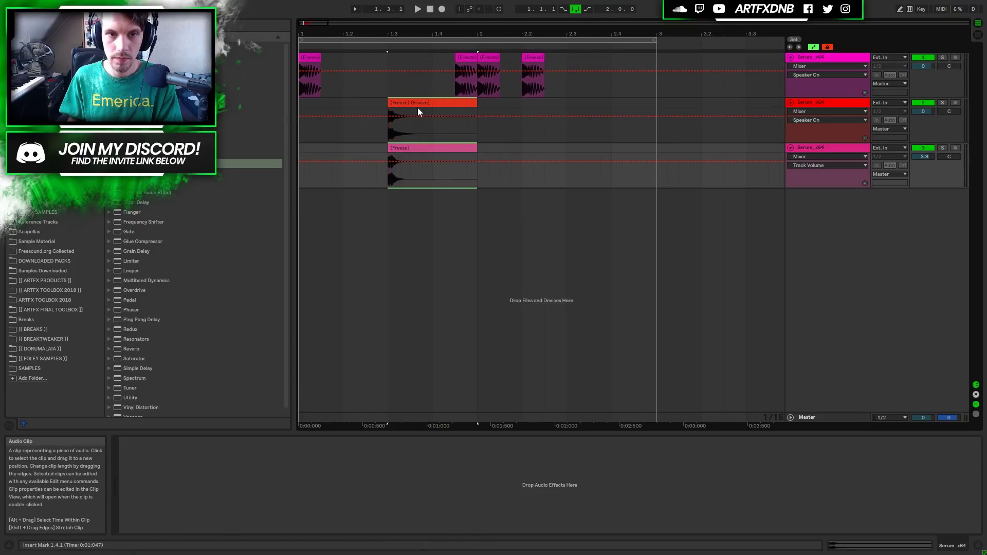
left_click_drag(419, 102, 590, 112)
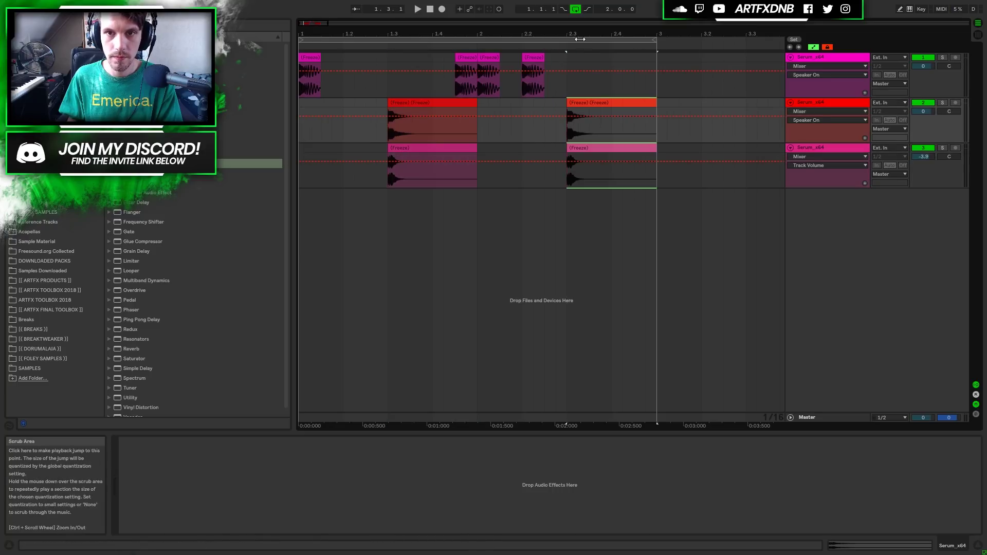
left_click(576, 39)
Step: Load a new Serum instrument from the Xfer Records plug-ins onto a new fourth MIDI track
left_click(26, 129)
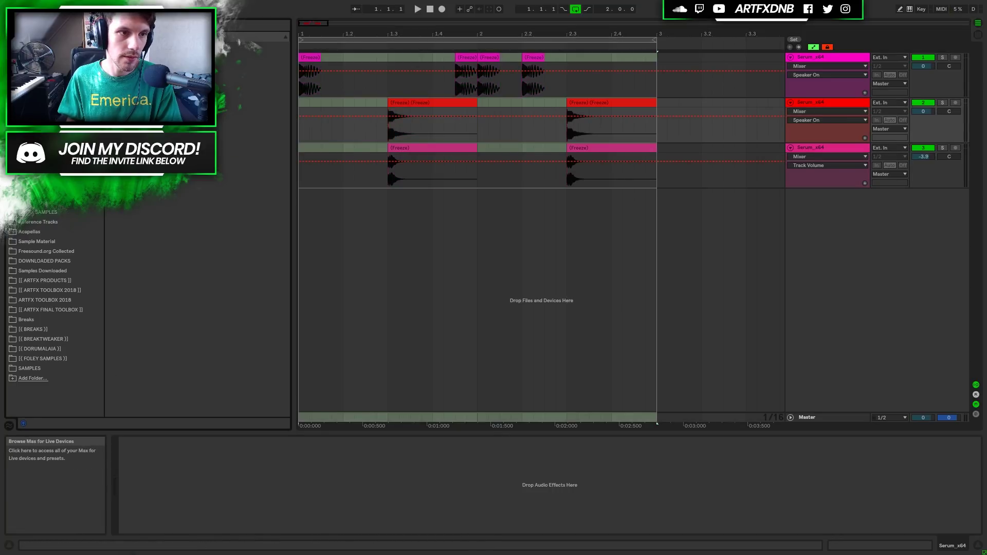
left_click_drag(145, 343, 442, 283)
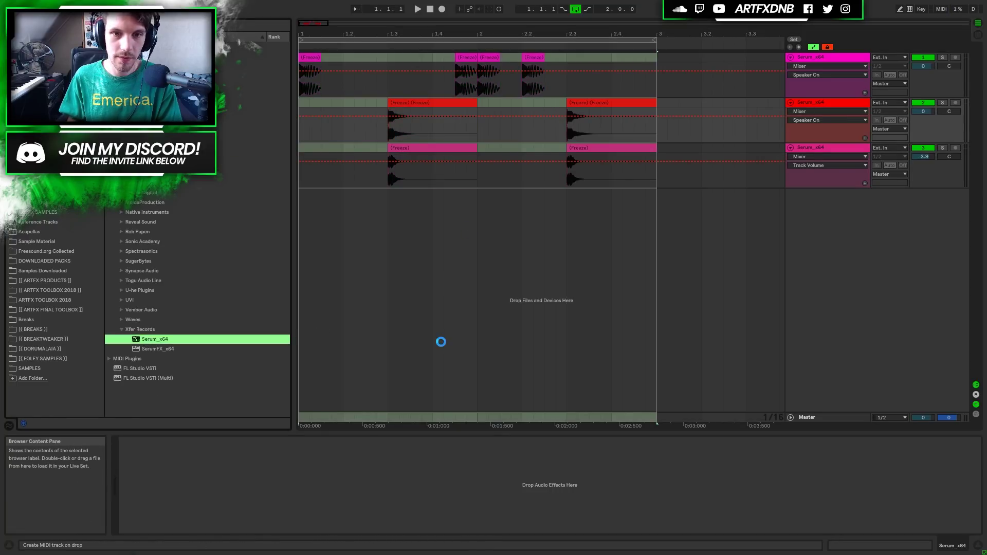
left_click_drag(441, 342, 440, 341)
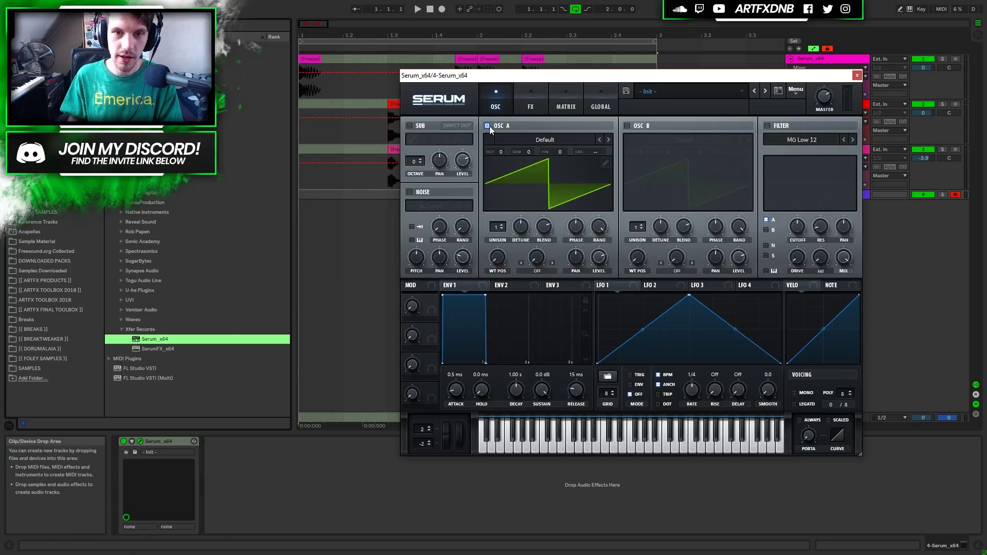
Step: Turn off oscillator A in Serum and enable the noise oscillator with the BrightWhite sample
left_click(488, 126)
left_click(416, 195)
left_click(433, 207)
mouse_move(434, 218)
left_click(535, 262)
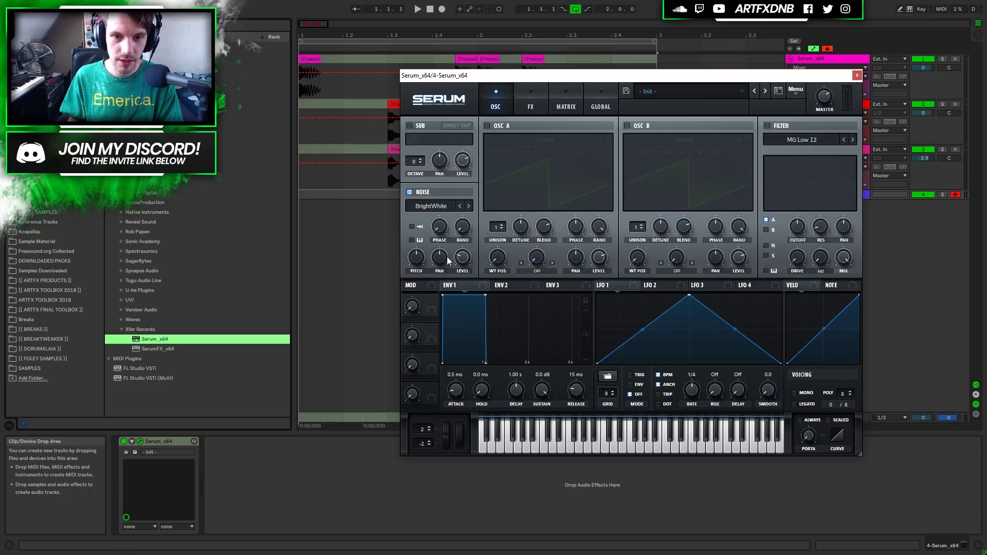
Step: Shape LFO 1 as a curved descending ramp in envelope mode at 6.3 Hz and assign it to the noise level
left_click_drag(690, 298, 597, 296)
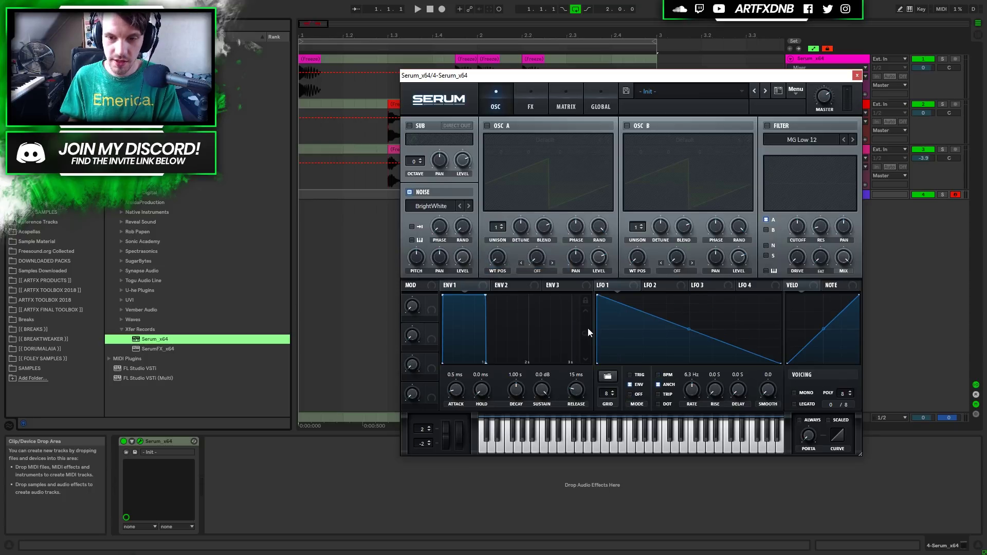
left_click_drag(599, 290, 464, 258)
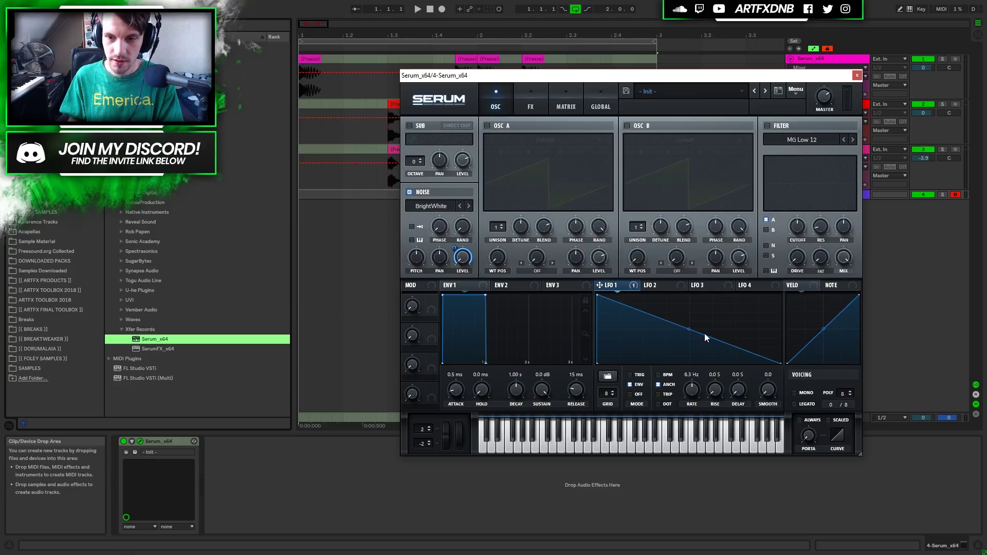
left_click_drag(689, 329, 688, 349)
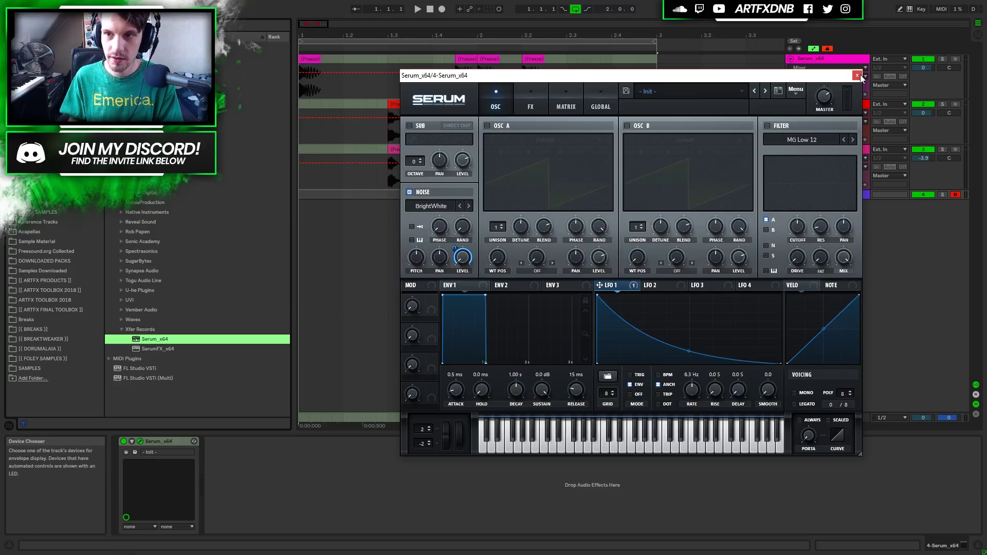
left_click(857, 75)
Step: Create an empty MIDI clip on the fourth track spanning 1.1.1 to 3.1.1
left_click(301, 193)
left_click_drag(302, 193, 584, 199)
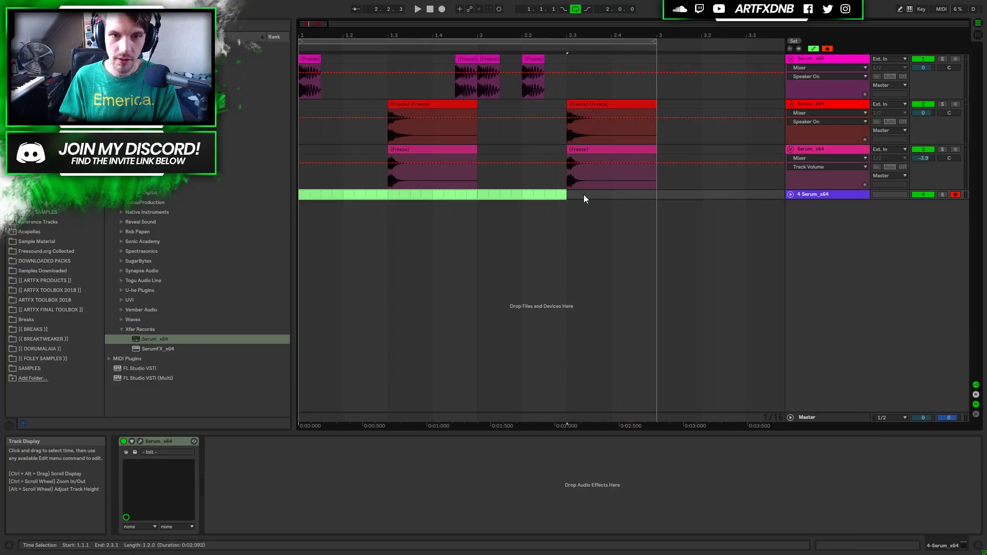
key("ctrl+shift+m")
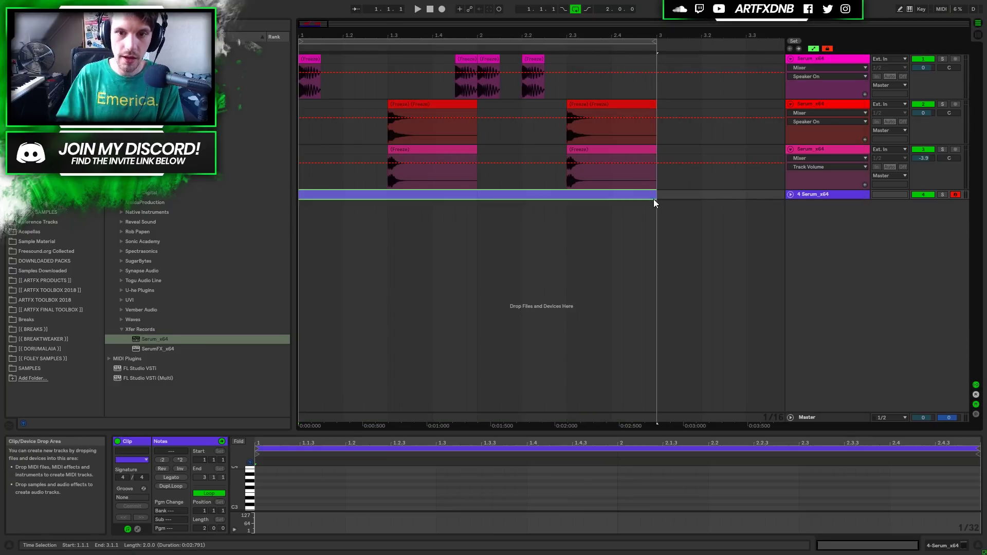
Step: Add an eighth-note F3 at 1.1.1 and duplicate it repeatedly up to 1.4.3
double_click(257, 490)
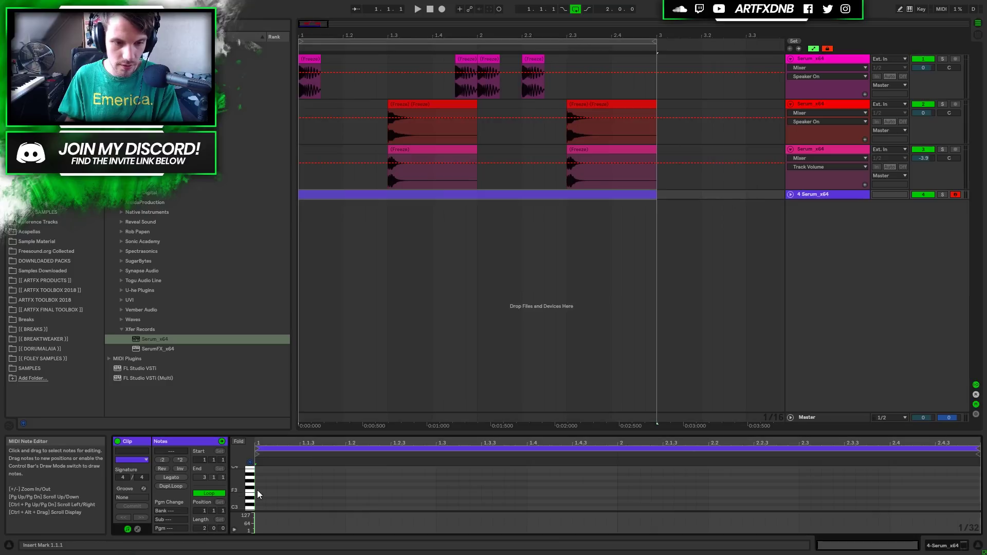
left_click_drag(293, 488, 298, 488)
key("ctrl+d")
key("ctrl+d")
key("ctrl+d")
key("ctrl+d")
key("ctrl+d")
key("ctrl+d")
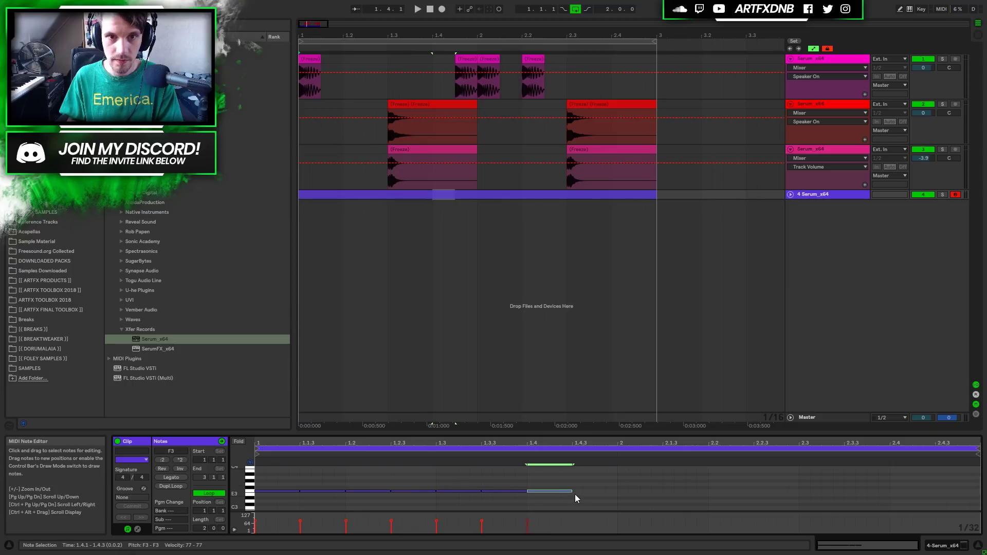
Step: Replace the notes on beat 1.3 with four consecutive sixteenth-note F3 hits
key("ctrl+z")
left_click_drag(480, 492, 454, 492)
key("ctrl+d")
key("ctrl+d")
key("ctrl+d")
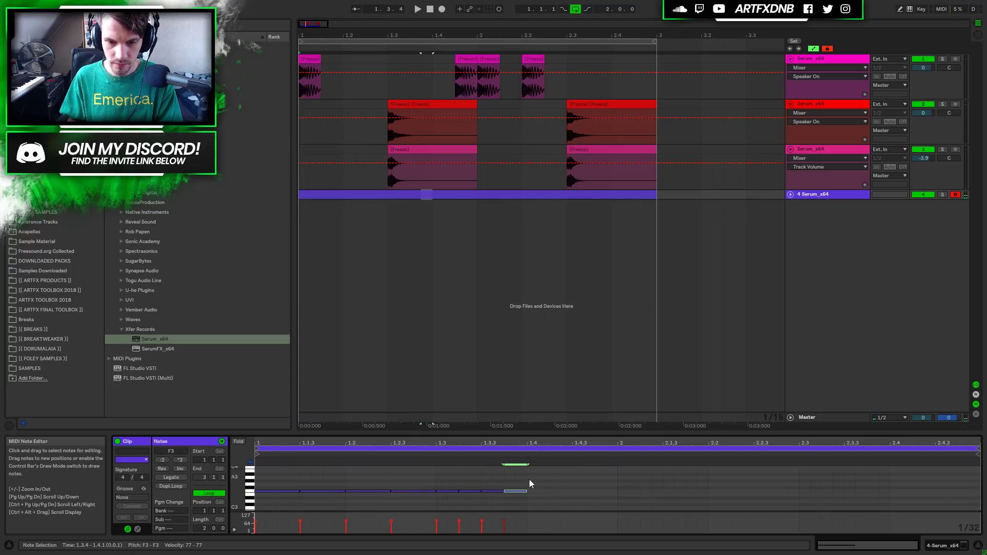
Step: Continue the eighth-note F3 pattern from 1.4.1 up to 2.3.1 by duplicating notes
left_click_drag(413, 471, 566, 495)
key("ctrl+d")
key("ctrl+d")
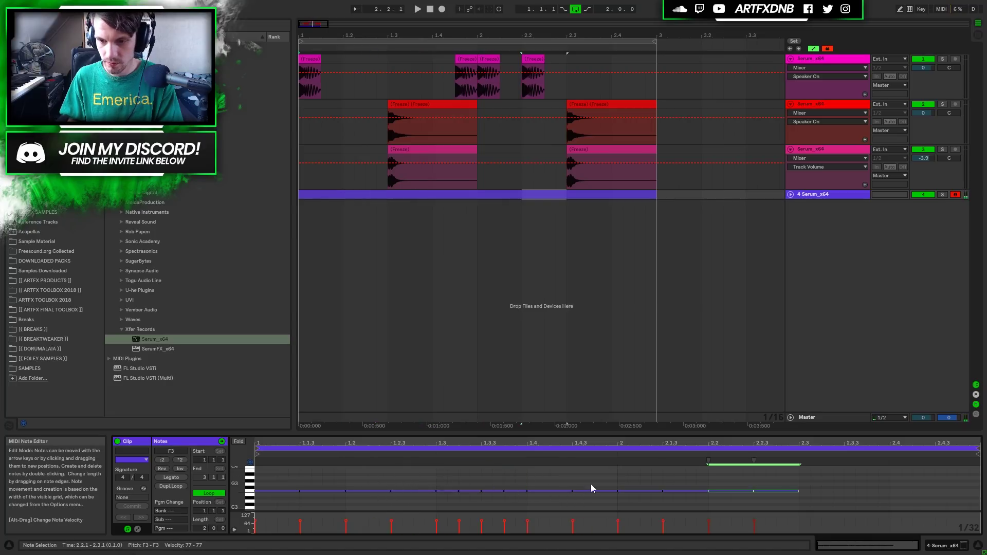
Step: Copy the run of sixteenth notes from beat 1.3 to 2.3.1
left_click_drag(481, 482, 526, 498)
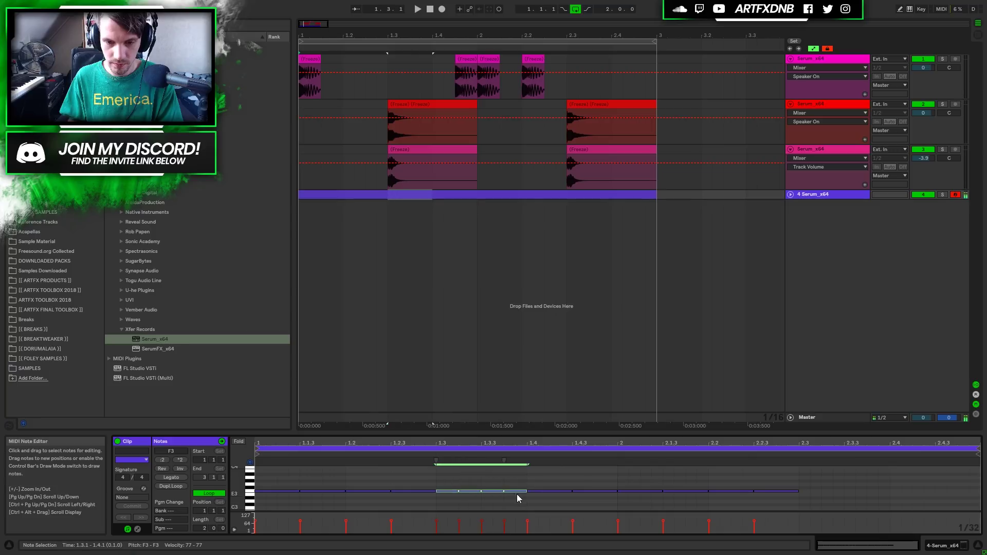
left_click_drag(442, 492, 923, 501)
key("Delete")
Step: Switch the note grid to triplets and fill the last beat from 2.4.1 with three equal triplet F3 notes
right_click(928, 474)
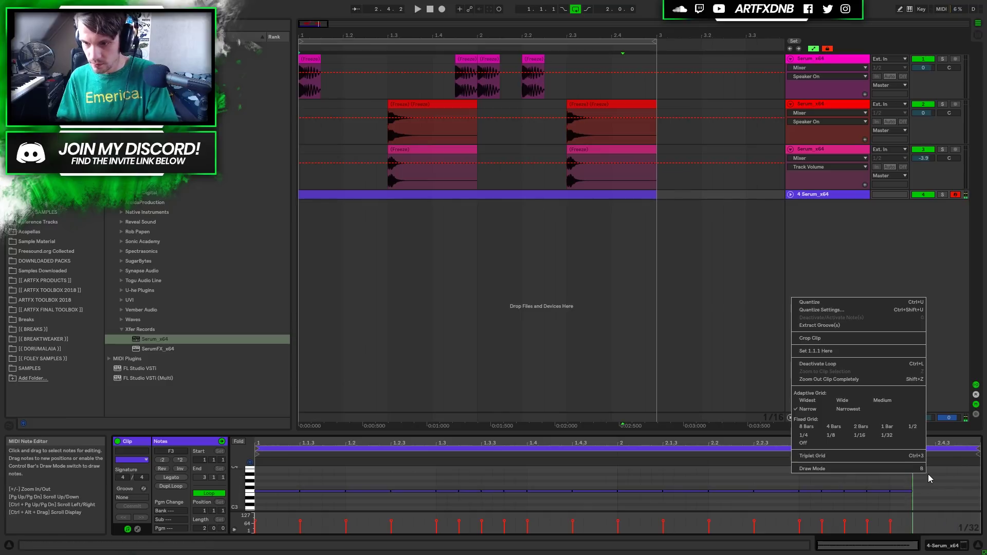
left_click(848, 456)
left_click_drag(913, 493, 920, 494)
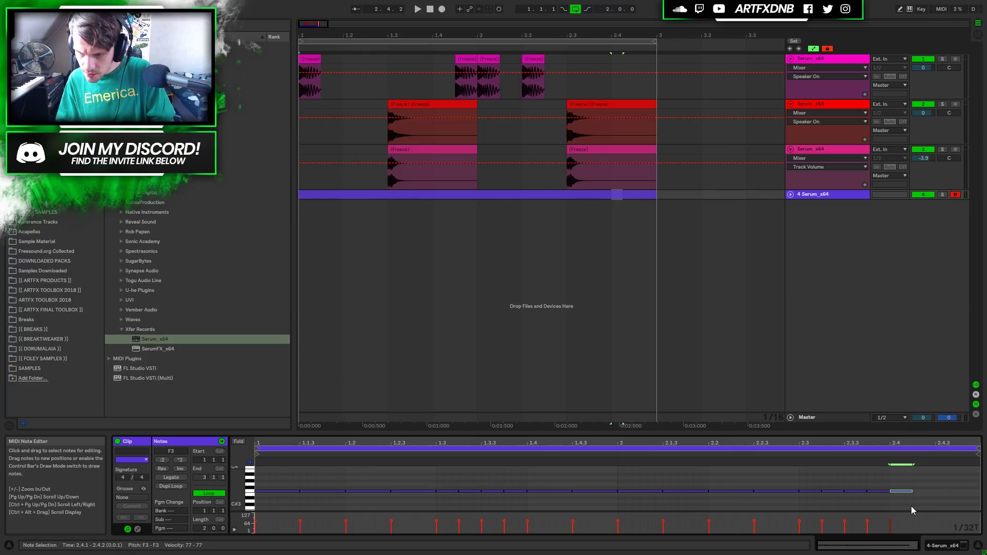
left_click_drag(913, 492, 924, 494)
key("ctrl+d")
key("ctrl+d")
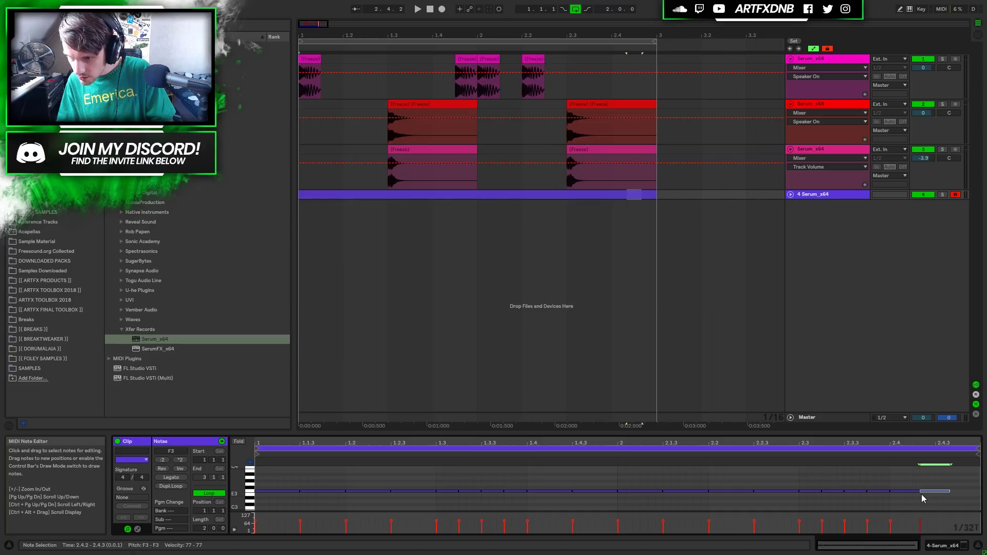
Step: Add EQ Eight after Serum on the fourth track and unfold the track
left_click(418, 194)
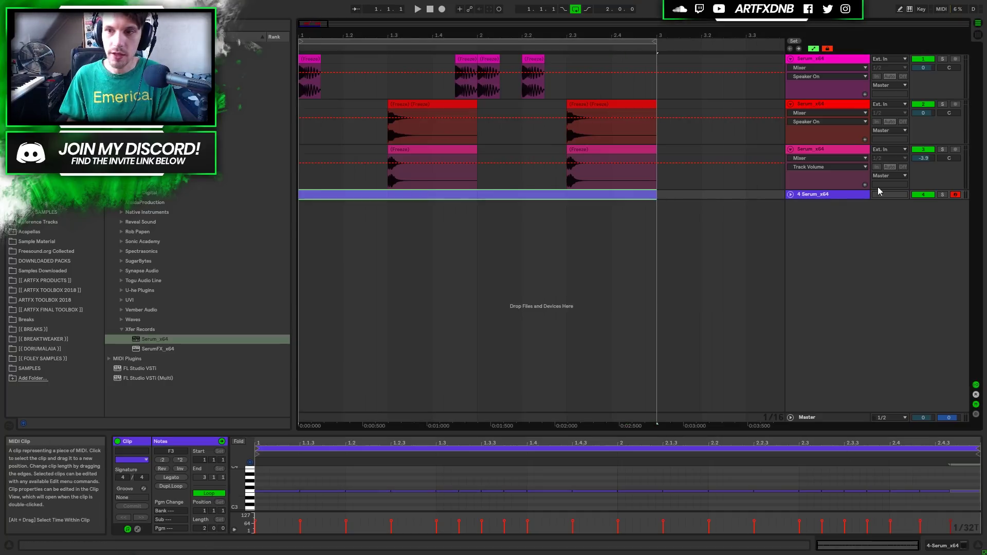
left_click(32, 110)
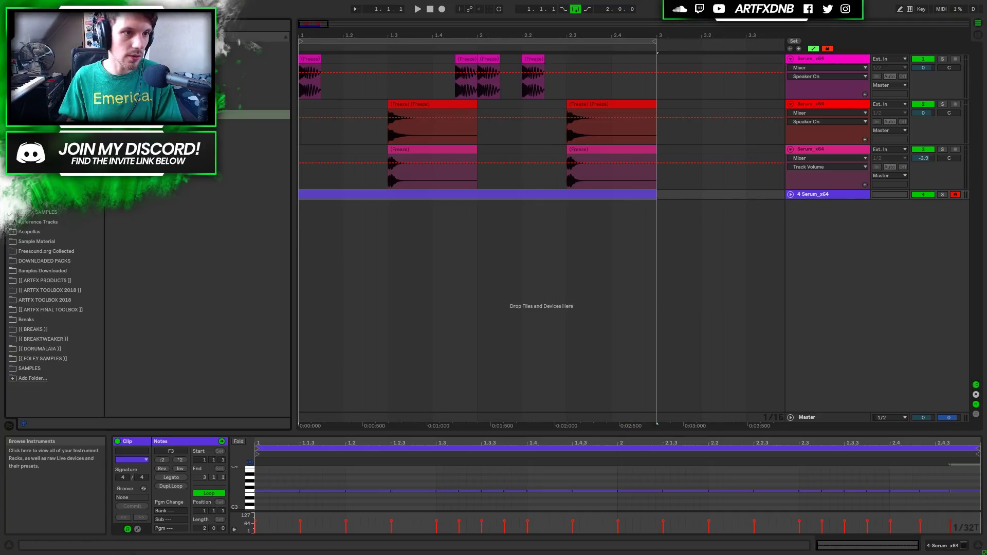
left_click(32, 100)
left_click(135, 164)
left_click_drag(347, 192, 348, 194)
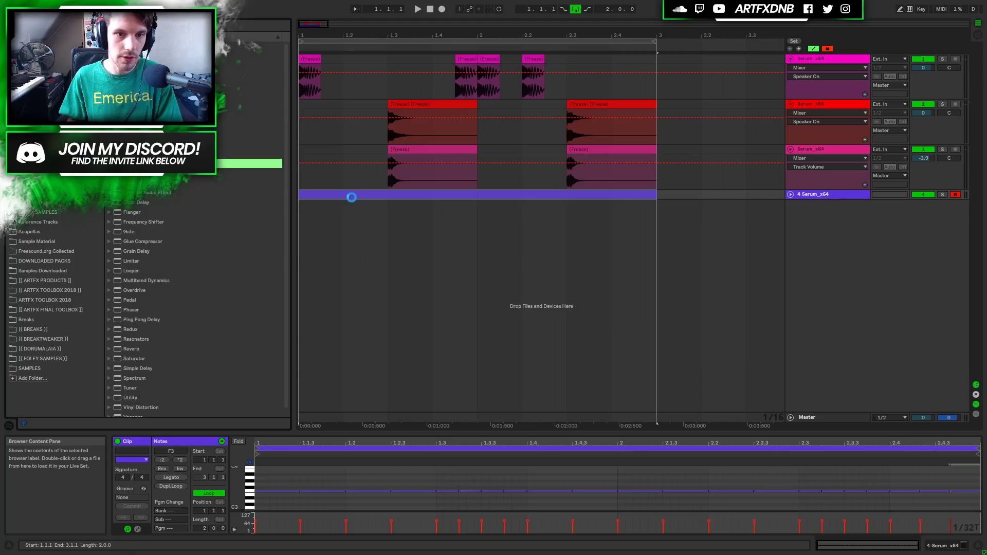
left_click(791, 194)
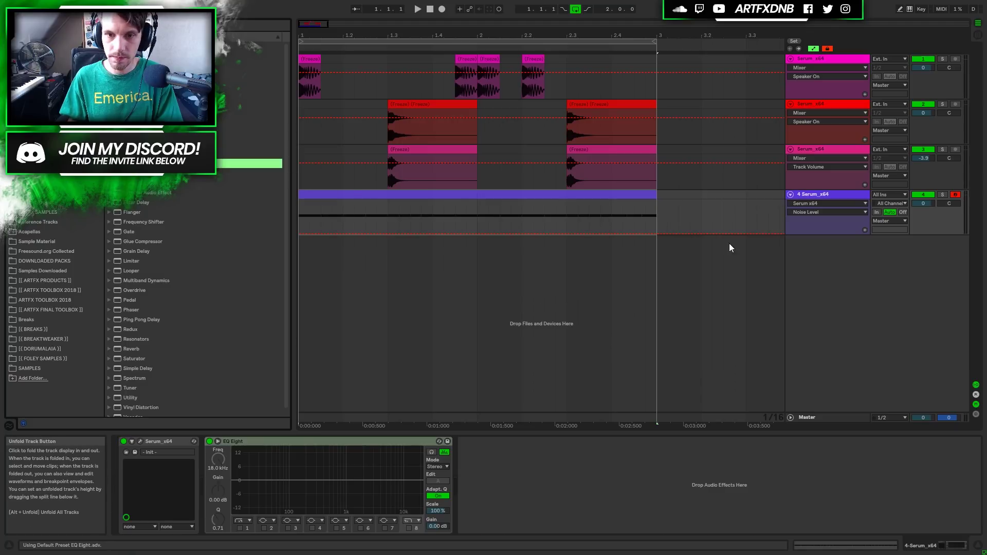
Step: Enable EQ Eight band 1 as a low cut at 653 Hz with a Q of 0.20 while auditioning the track soloed
left_click(240, 528)
left_click_drag(261, 492, 321, 490)
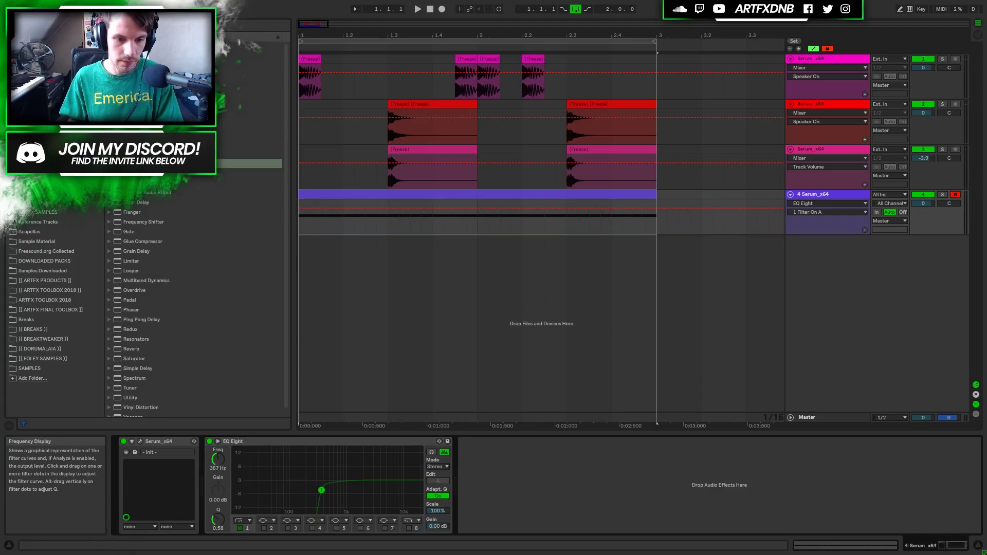
left_click(942, 195)
key("space")
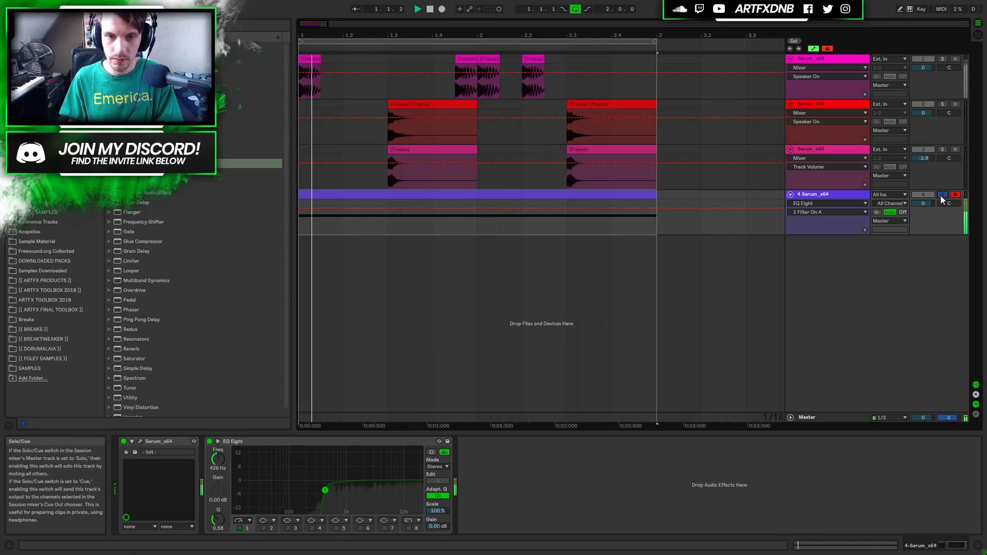
left_click_drag(323, 491, 335, 503)
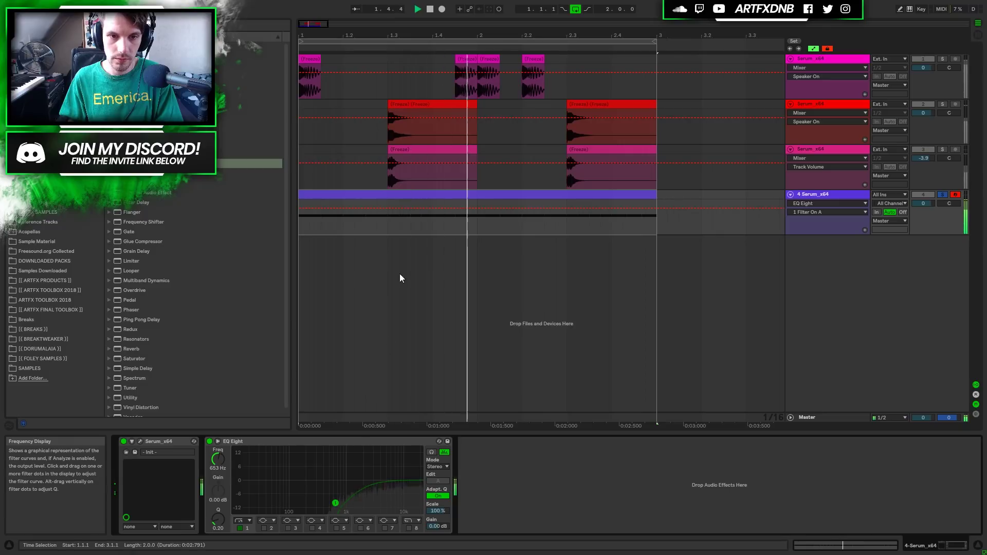
Step: Unsolo the fourth track and lower its volume to -5.3 dB while the full loop plays
left_click(943, 196)
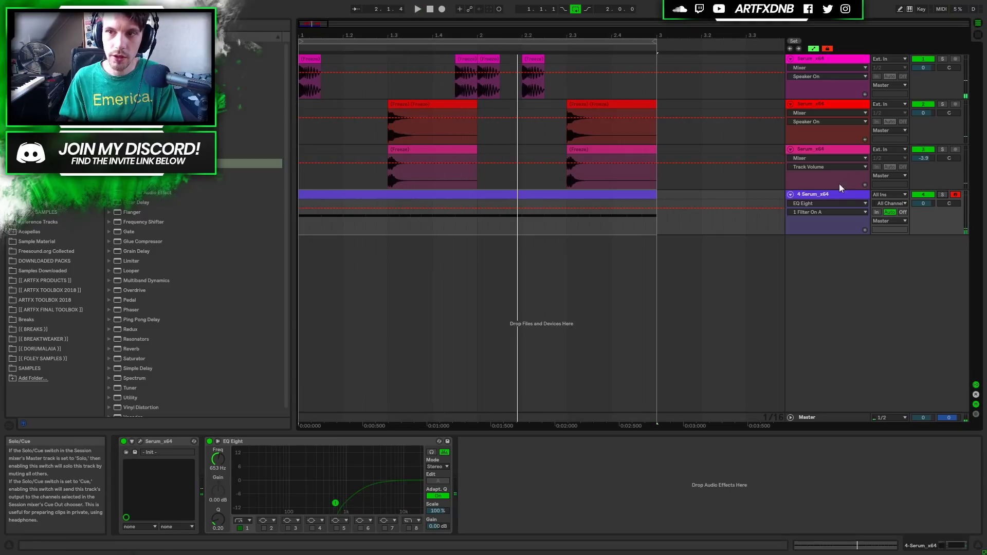
key("space")
left_click_drag(929, 202, 929, 209)
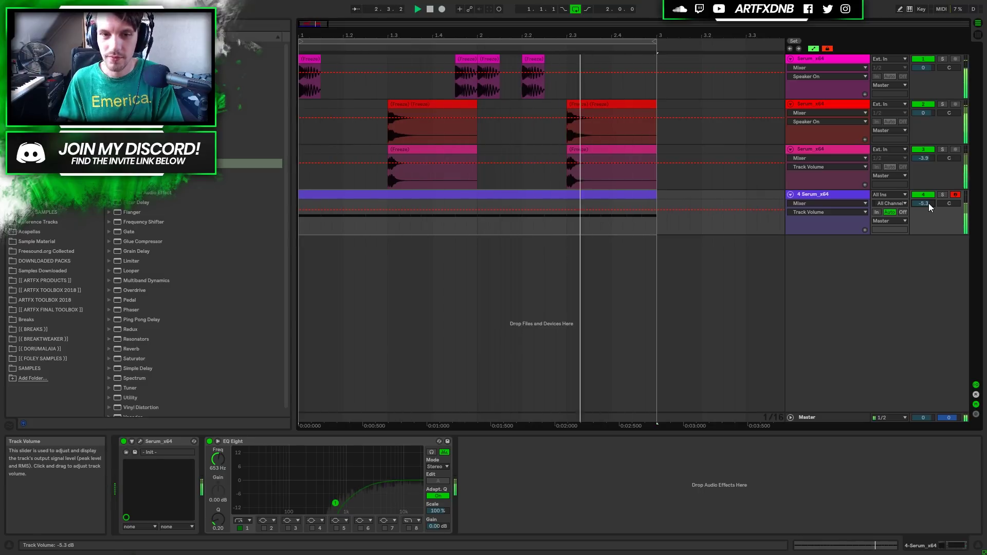